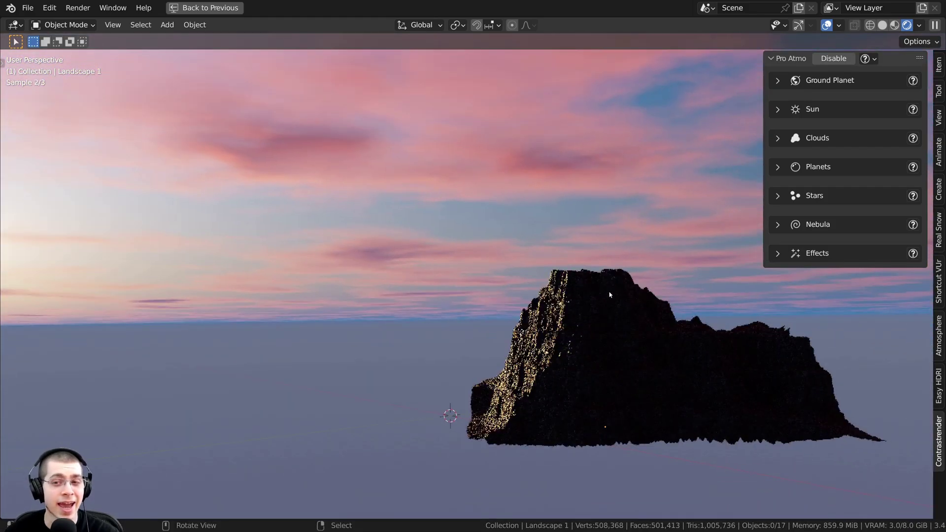
{"action": "mouse_move", "coordinate": [492, 163]}
{"action": "middle_mouse_down"}
{"action": "mouse_move", "coordinate": [433, 179]}
{"action": "mouse_move", "coordinate": [486, 153]}
{"action": "middle_mouse_up"}
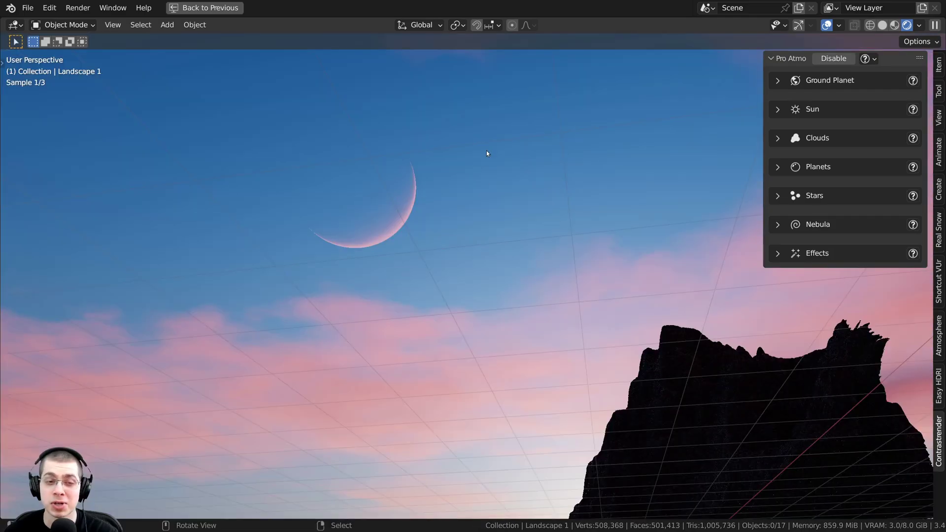
{"action": "middle_click_drag", "start_coordinate": [446, 244], "coordinate": [465, 249]}
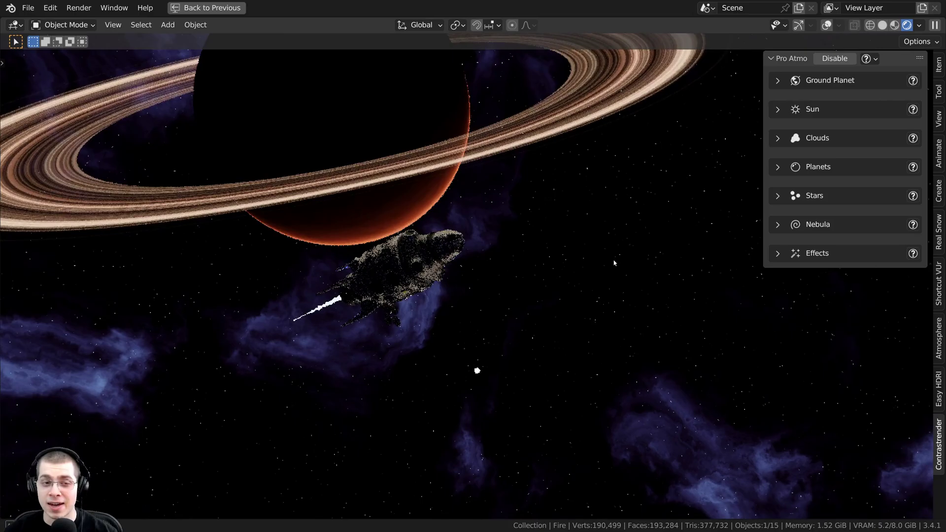
{"action": "middle_click_drag", "start_coordinate": [614, 263], "coordinate": [602, 235]}
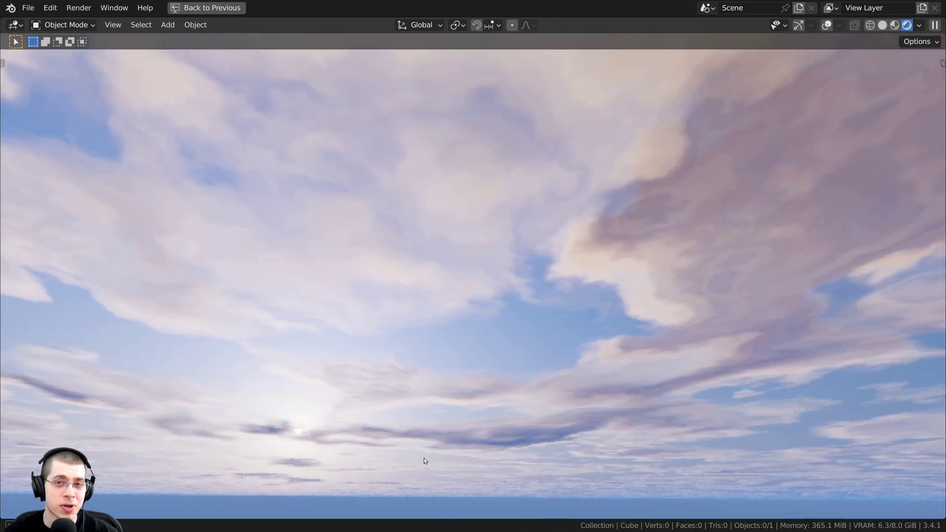
{"action": "middle_click_drag", "start_coordinate": [423, 457], "coordinate": [431, 386]}
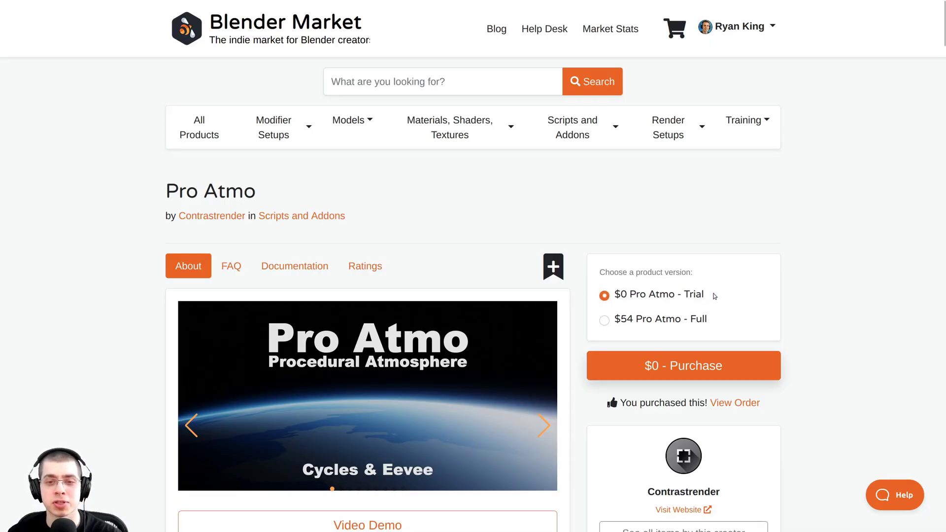
On the Pro Atmo product page at Blender Market, examine the feature table comparing the Trial and Full versions.
{"action": "left_click_drag", "start_coordinate": [942, 22], "coordinate": [929, 280]}
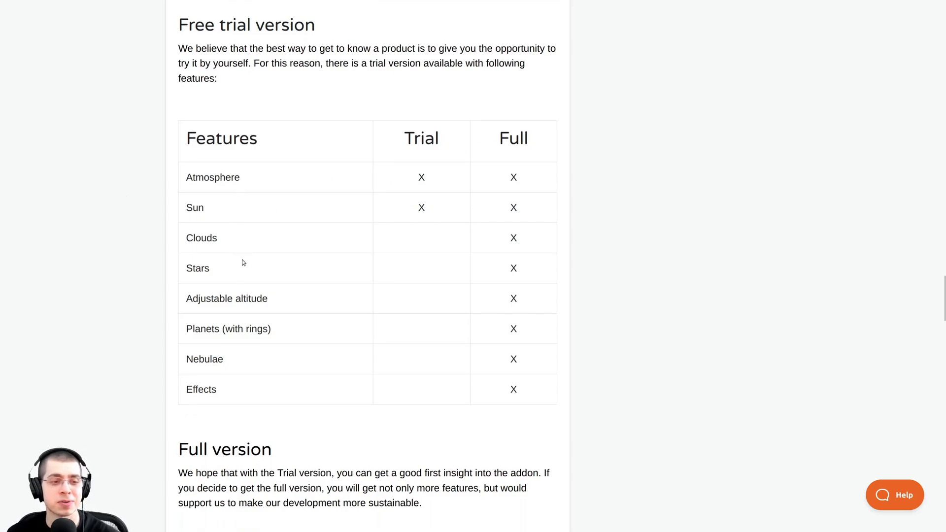
{"action": "scroll", "coordinate": [288, 279], "scroll_direction": "down", "scroll_amount": 2}
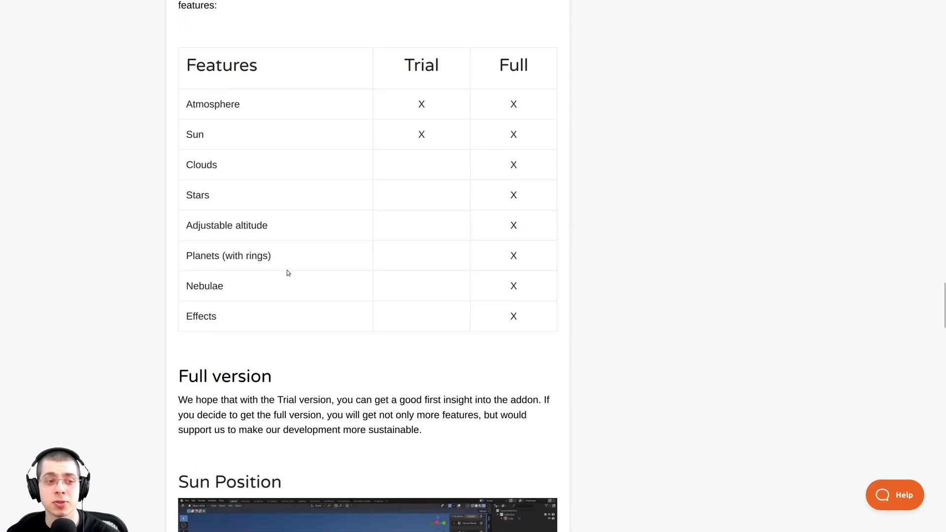
{"action": "scroll", "coordinate": [288, 275], "scroll_direction": "up", "scroll_amount": 1}
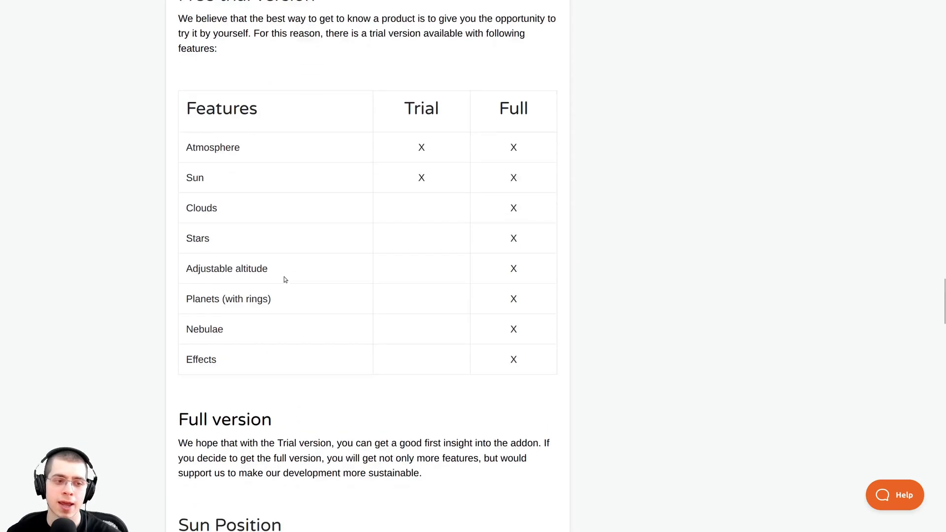
{"action": "scroll", "coordinate": [256, 266], "scroll_direction": "down", "scroll_amount": 3}
{"action": "scroll", "coordinate": [328, 254], "scroll_direction": "up", "scroll_amount": 4}
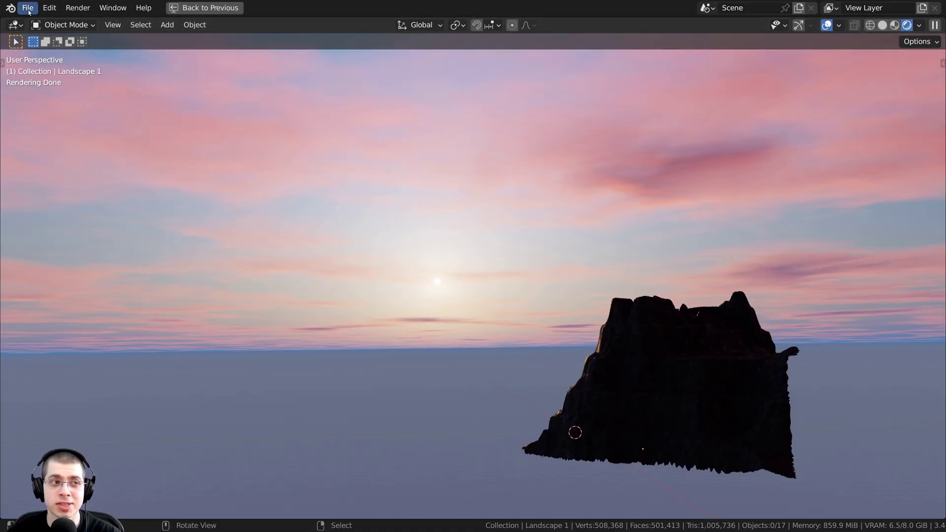
In Blender's add-on preferences, search for "pro atmo" and expand the details of Pro Atmo Full.
{"action": "left_click", "coordinate": [54, 8]}
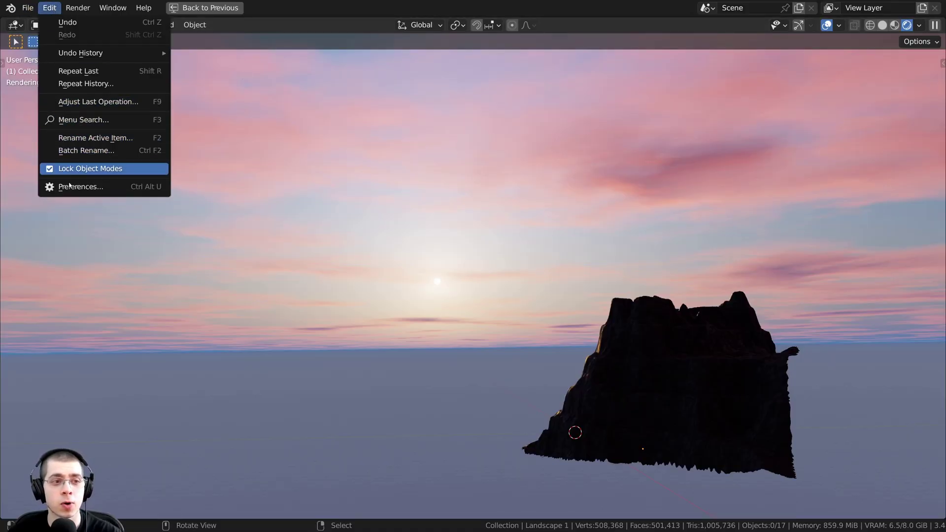
{"action": "left_click", "coordinate": [96, 190]}
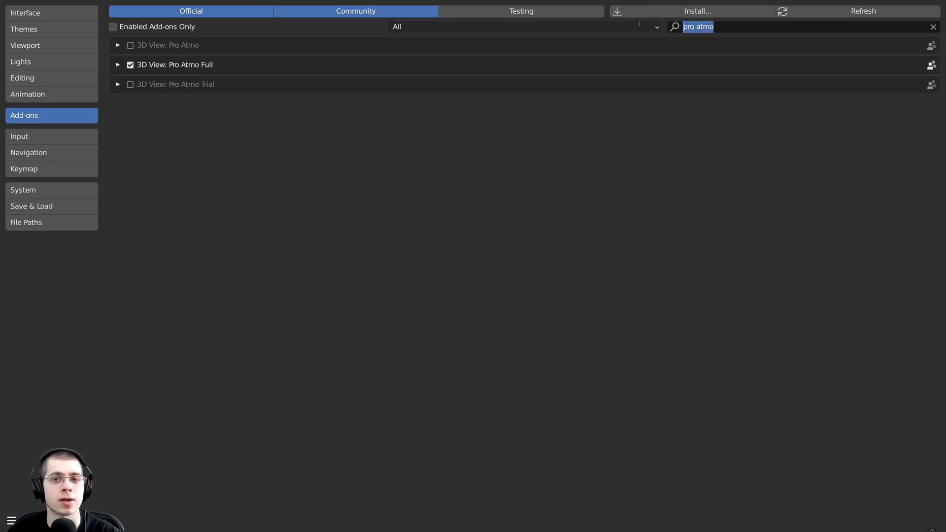
{"action": "left_click", "coordinate": [688, 27]}
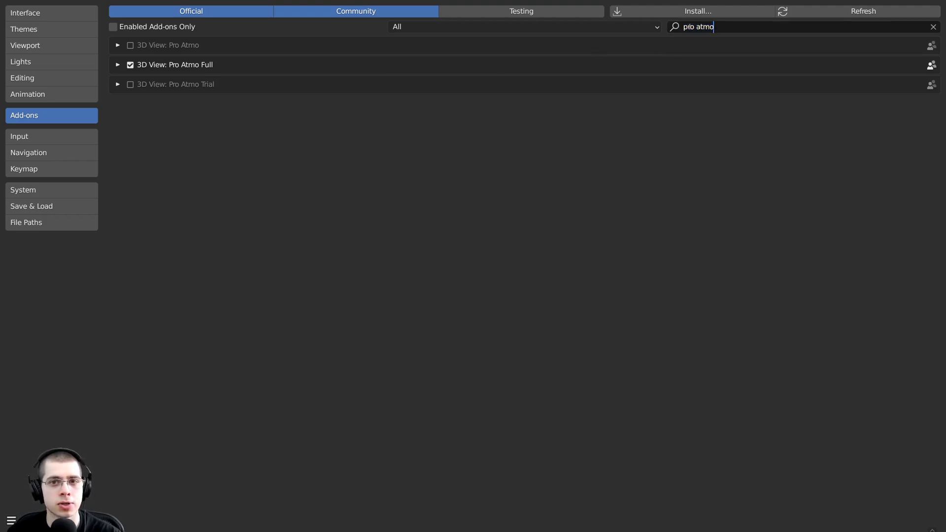
{"action": "left_click", "coordinate": [118, 65]}
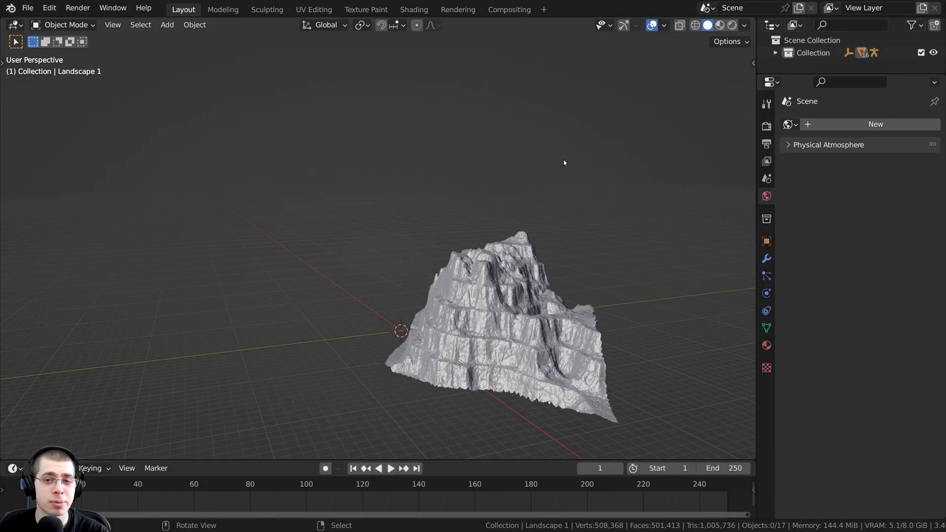
Enable the Pro Atmo sky for the landscape scene and switch the viewport to Rendered shading.
{"action": "key", "text": "n"}
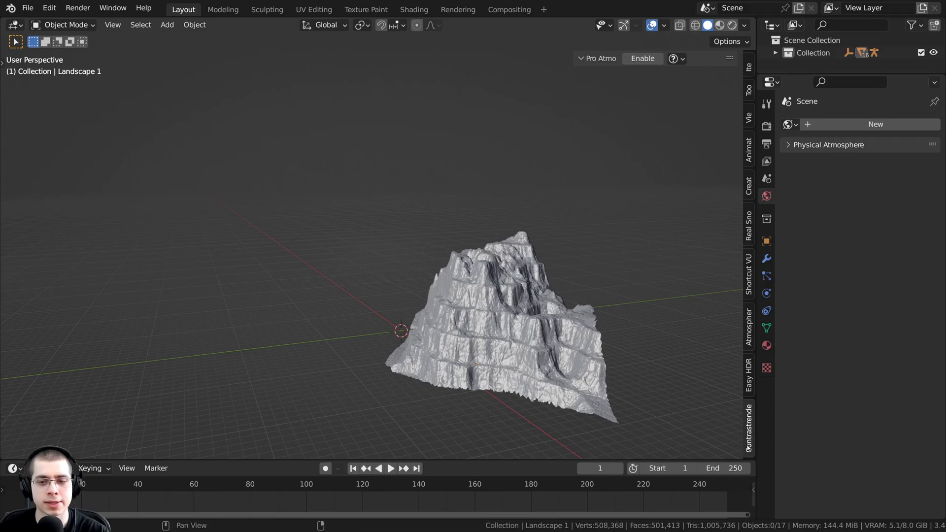
{"action": "left_click", "coordinate": [640, 60]}
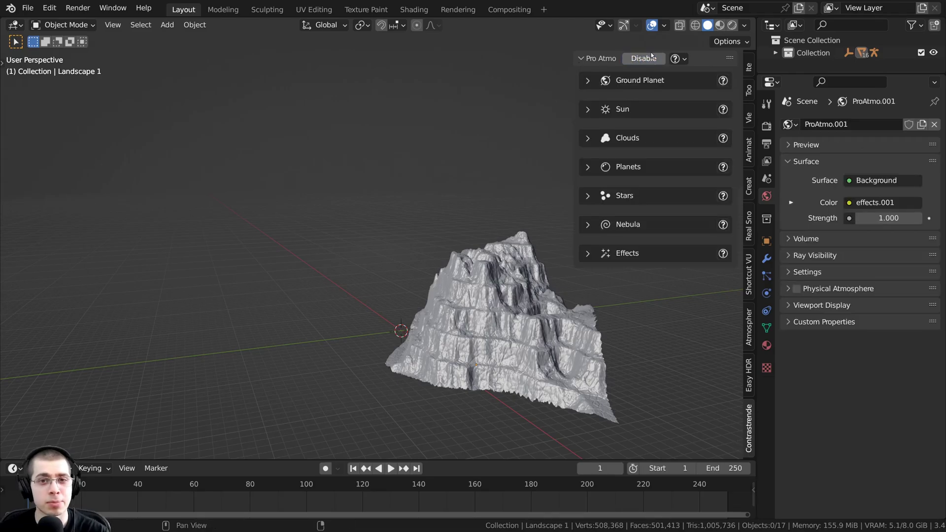
{"action": "middle_click_drag", "start_coordinate": [561, 137], "coordinate": [385, 290]}
{"action": "key", "text": "z"}
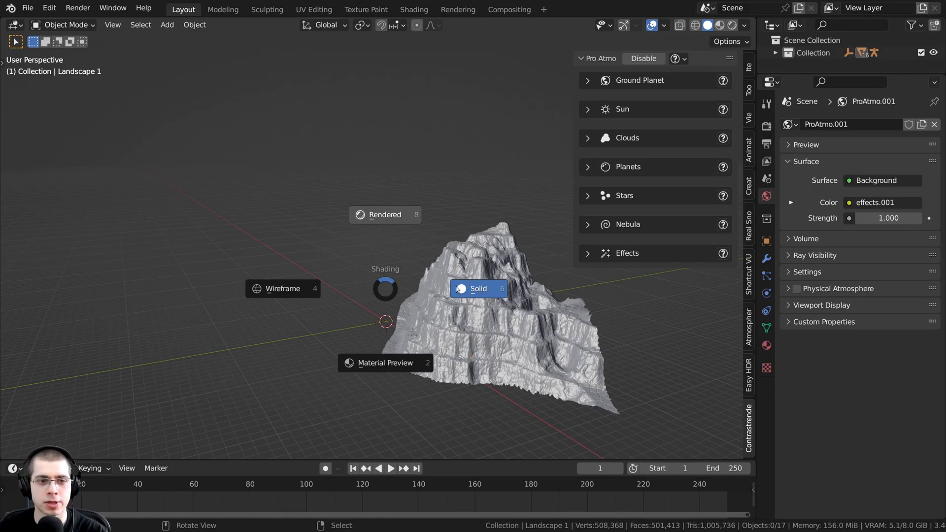
{"action": "left_click", "coordinate": [374, 200]}
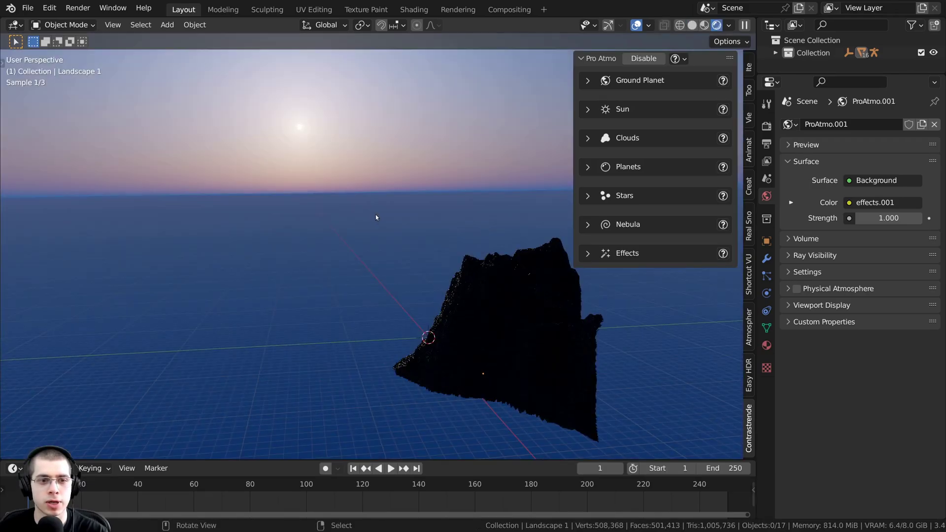
{"action": "middle_click_drag", "start_coordinate": [375, 217], "coordinate": [458, 291]}
Set the scene's render engine to Eevee to preview the procedural sky.
{"action": "left_click", "coordinate": [766, 127]}
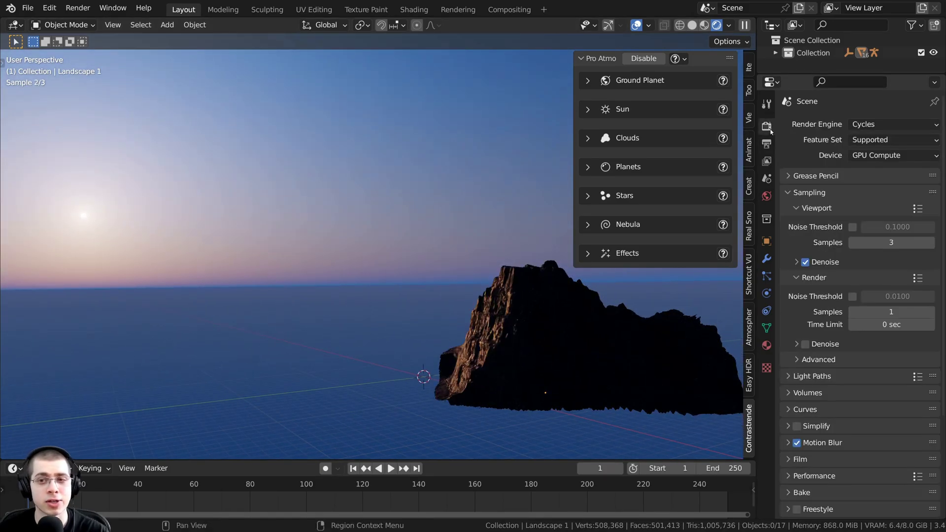
{"action": "middle_click_drag", "start_coordinate": [431, 201], "coordinate": [209, 302]}
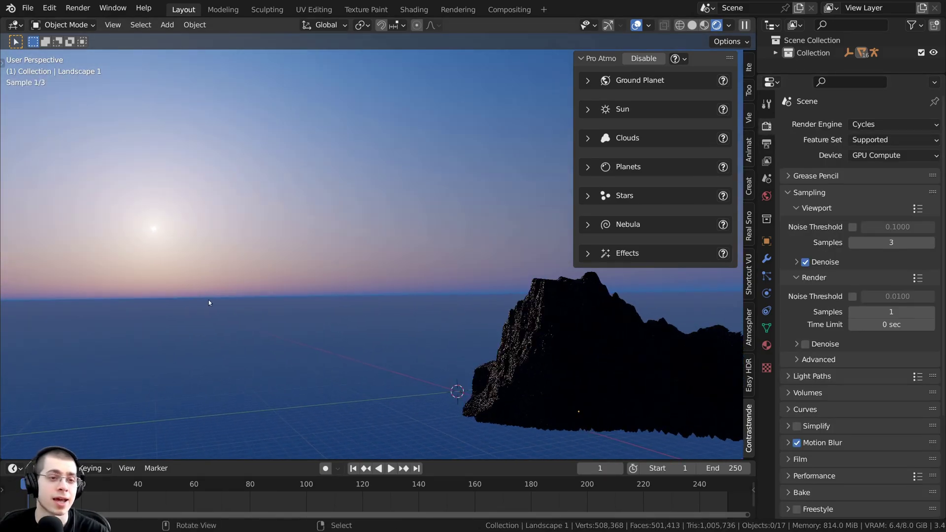
{"action": "left_click", "coordinate": [859, 125]}
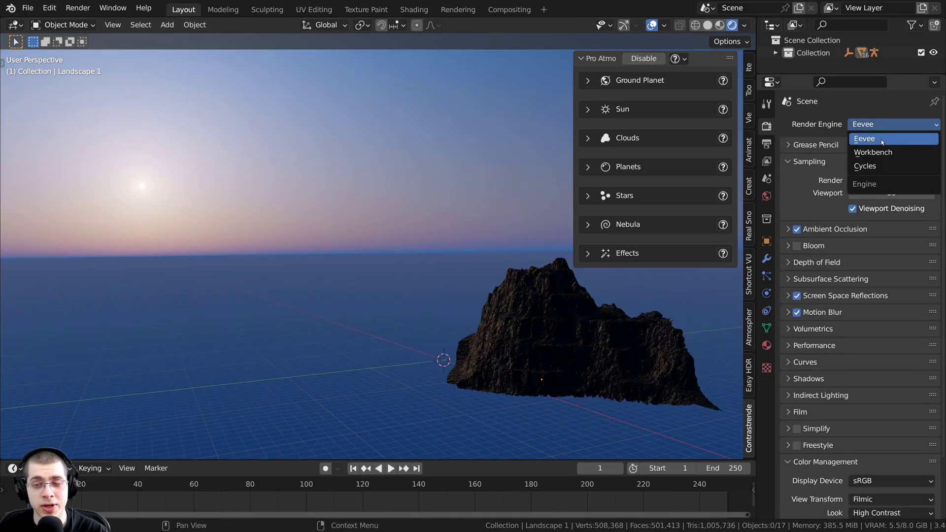
{"action": "left_click", "coordinate": [881, 142]}
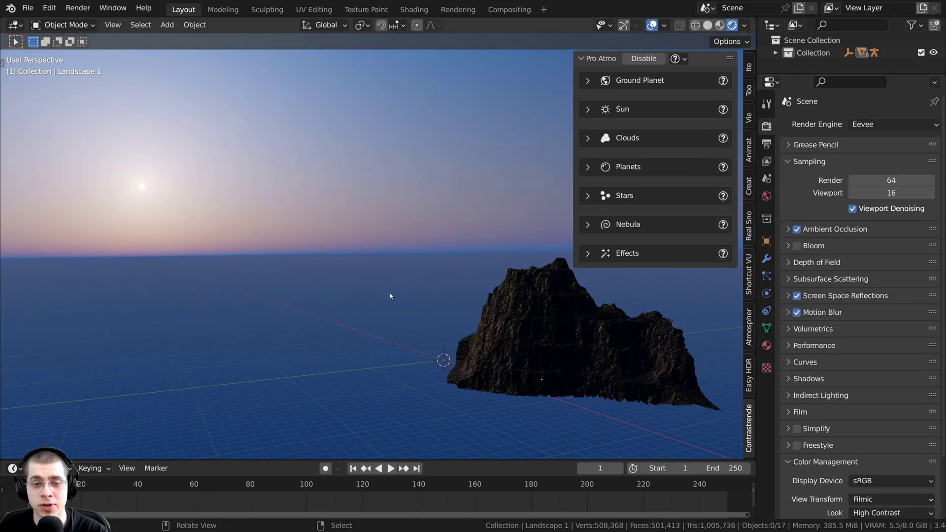
{"action": "middle_click_drag", "start_coordinate": [390, 294], "coordinate": [336, 295]}
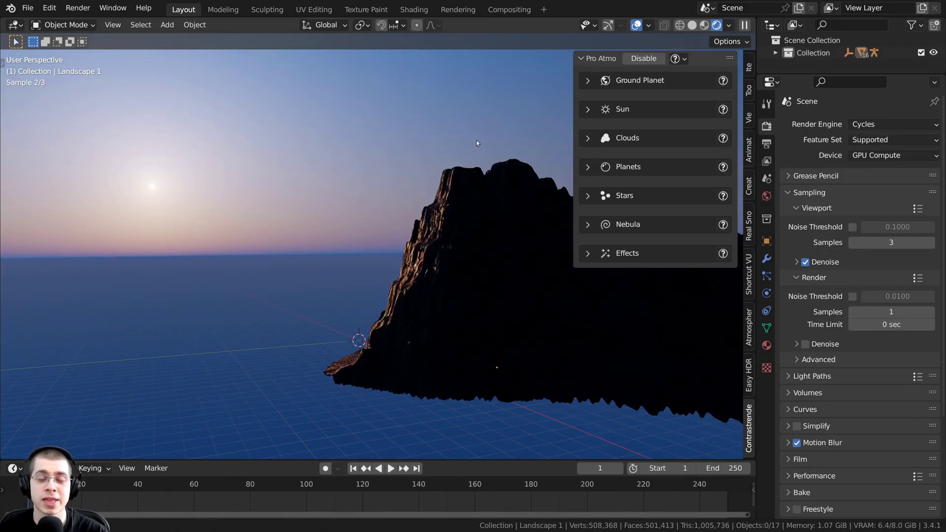
Raise the ground planet's altitude to 140.5 km and view the robot from several angles against the atmosphere.
{"action": "middle_click_drag", "start_coordinate": [476, 141], "coordinate": [547, 120]}
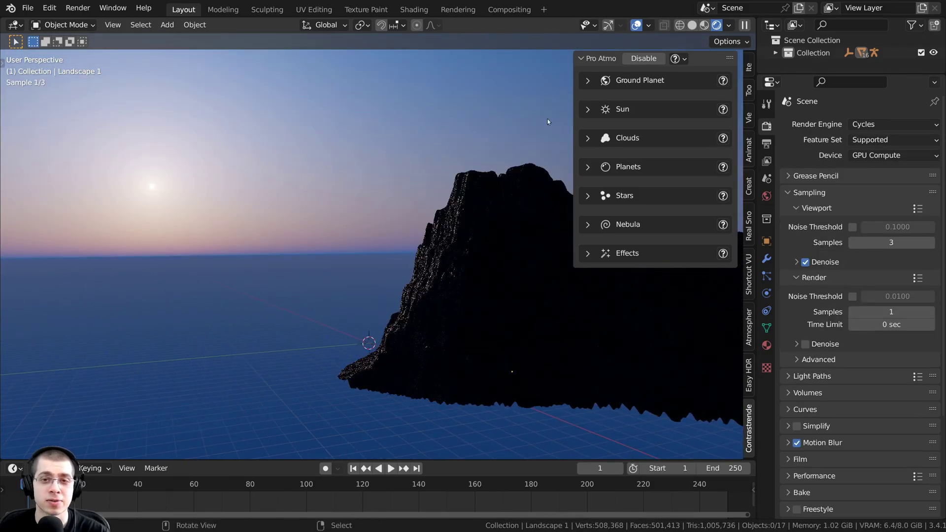
{"action": "left_click", "coordinate": [586, 81]}
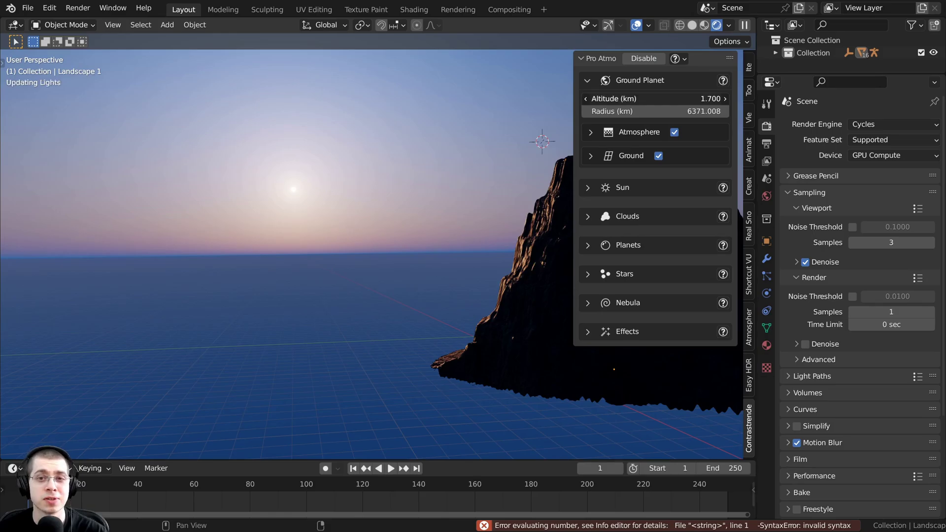
{"action": "left_click", "coordinate": [724, 99]}
{"action": "left_click", "coordinate": [724, 98]}
{"action": "left_click_drag", "start_coordinate": [665, 98], "coordinate": [694, 98]}
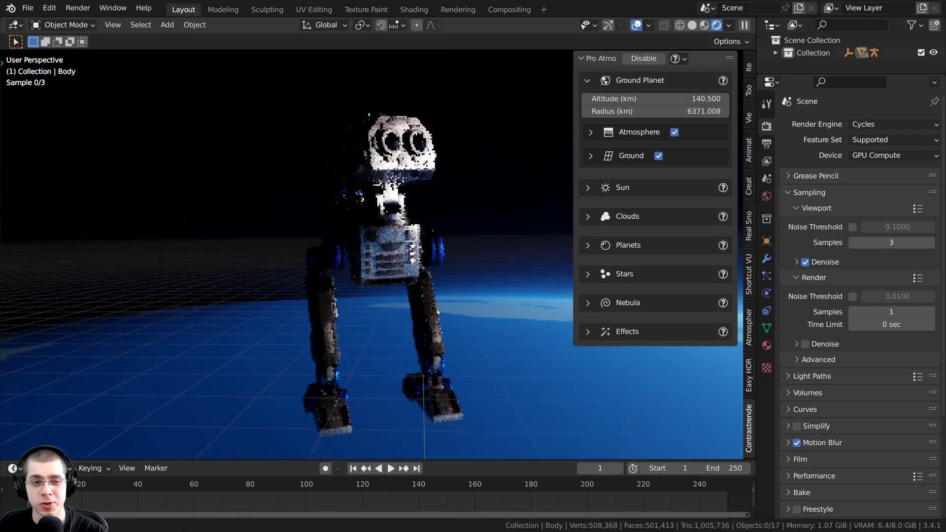
{"action": "middle_click_drag", "start_coordinate": [437, 311], "coordinate": [415, 258]}
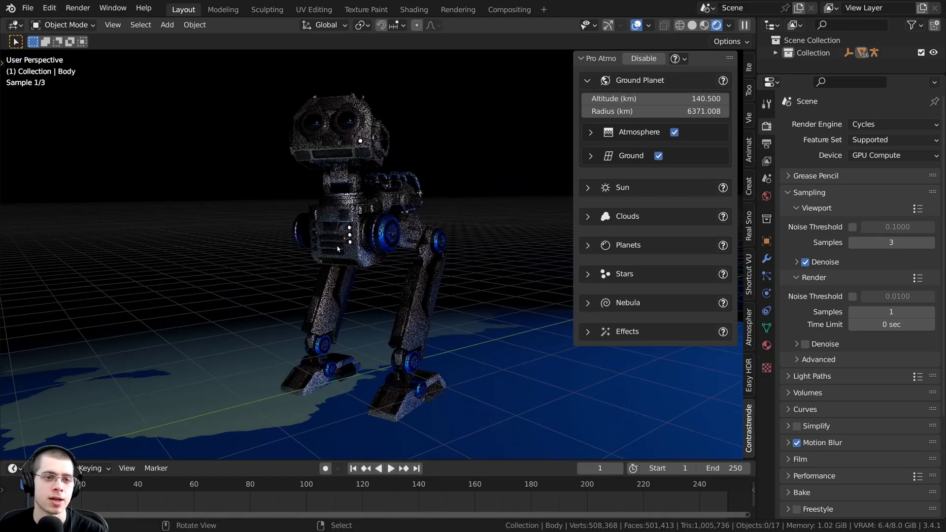
{"action": "middle_click_drag", "start_coordinate": [404, 342], "coordinate": [639, 93]}
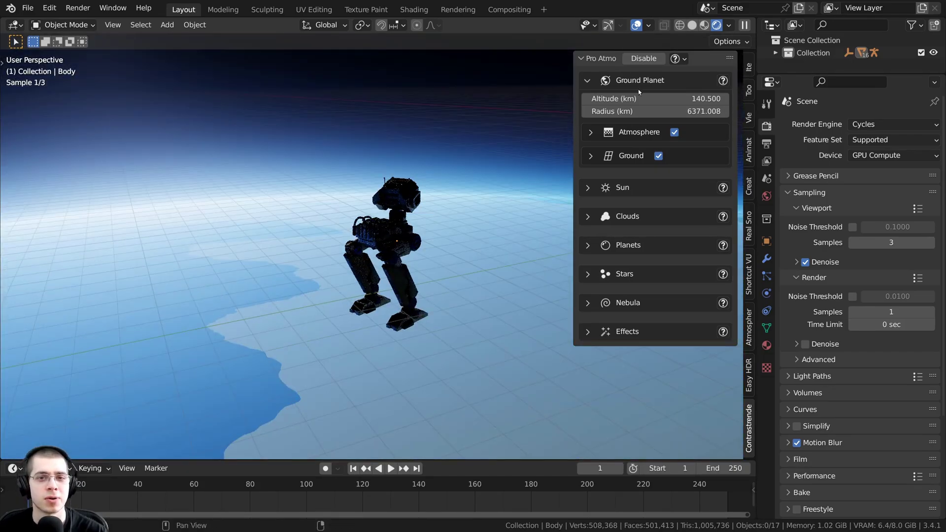
Set the ground planet's altitude to 259.2 km and its radius to 1000 km.
{"action": "left_click_drag", "start_coordinate": [655, 99], "coordinate": [699, 99]}
{"action": "scroll", "coordinate": [205, 270], "scroll_direction": "down", "scroll_amount": 3}
{"action": "middle_click_drag", "start_coordinate": [205, 270], "coordinate": [278, 284]}
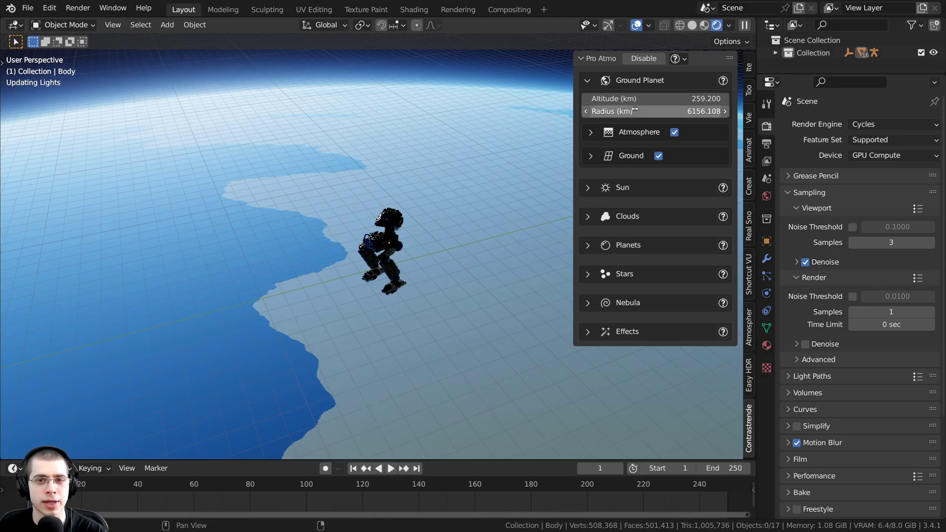
{"action": "left_click_drag", "start_coordinate": [665, 111], "coordinate": [616, 112]}
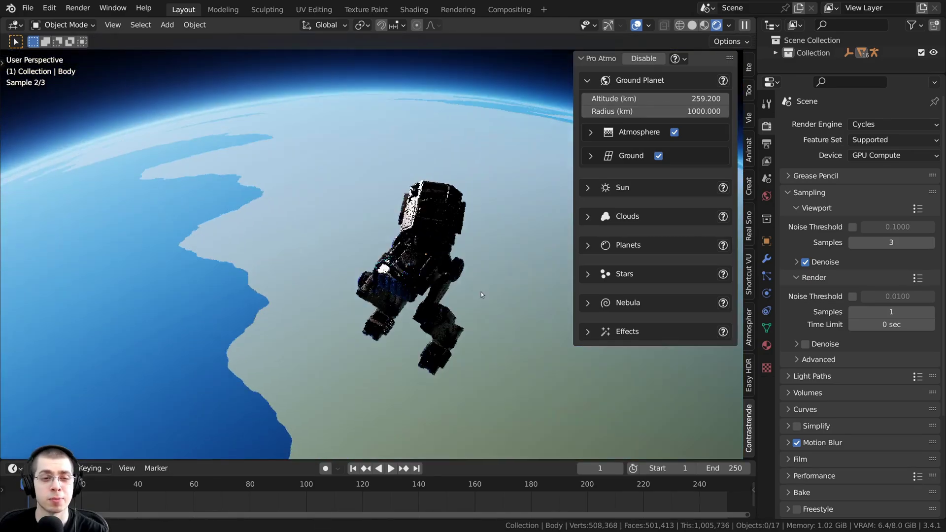
{"action": "middle_click_drag", "start_coordinate": [481, 291], "coordinate": [512, 259]}
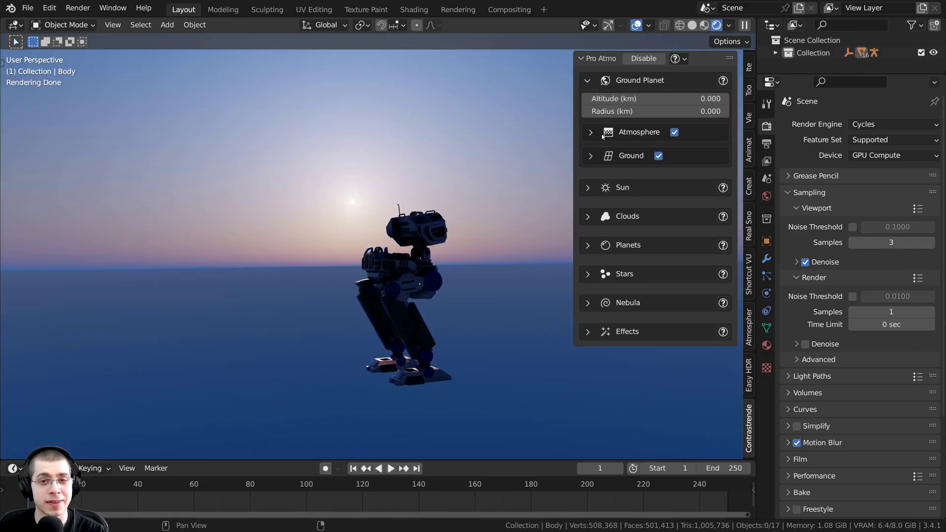
Change the atmosphere's most scattered and least scattered colors to light violet-blue.
{"action": "left_click", "coordinate": [591, 133]}
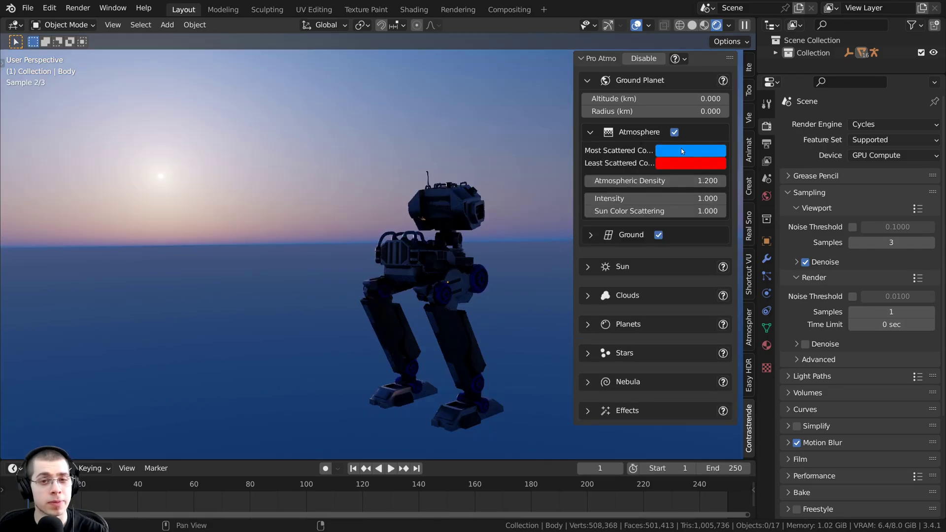
{"action": "left_click", "coordinate": [681, 150]}
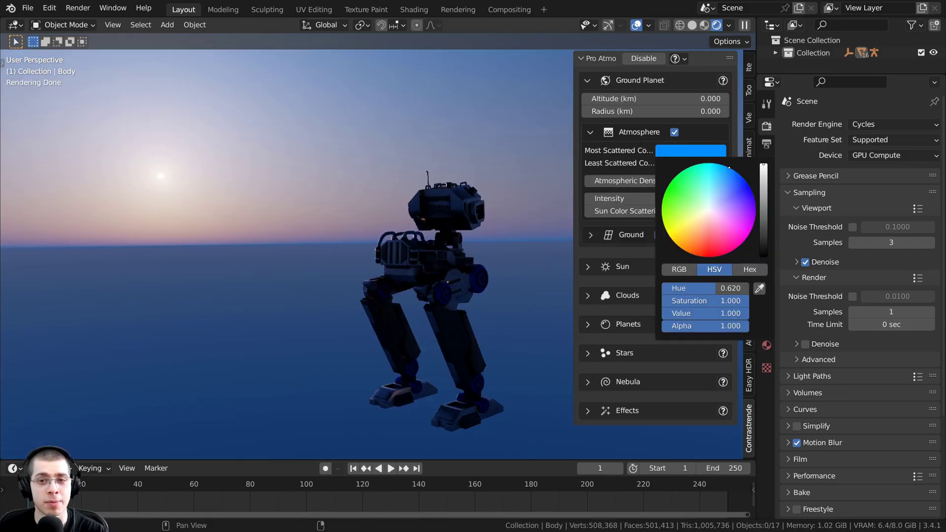
{"action": "left_click", "coordinate": [699, 213]}
{"action": "left_click_drag", "start_coordinate": [699, 211], "coordinate": [729, 210]}
{"action": "left_click", "coordinate": [709, 163]}
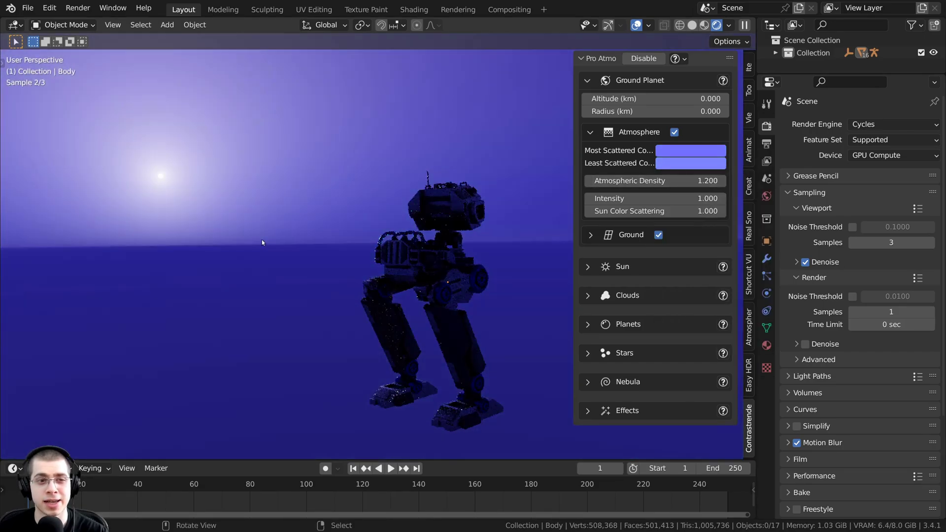
{"action": "scroll", "coordinate": [339, 233], "scroll_direction": "down", "scroll_amount": 2}
{"action": "middle_click_drag", "start_coordinate": [261, 240], "coordinate": [316, 220]}
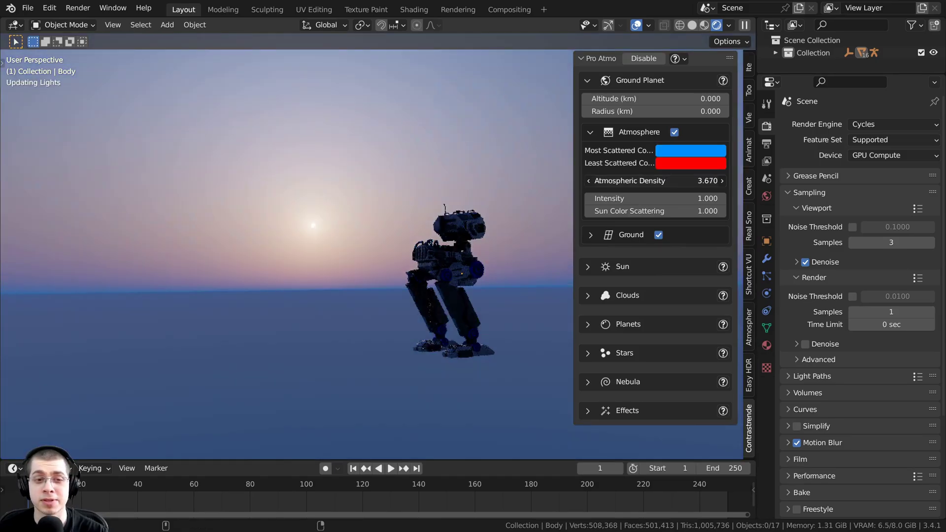
Set the atmospheric density to 8.340 and the atmosphere's intensity to 2.620.
{"action": "left_click_drag", "start_coordinate": [655, 181], "coordinate": [686, 181]}
{"action": "middle_click_drag", "start_coordinate": [327, 253], "coordinate": [522, 281]}
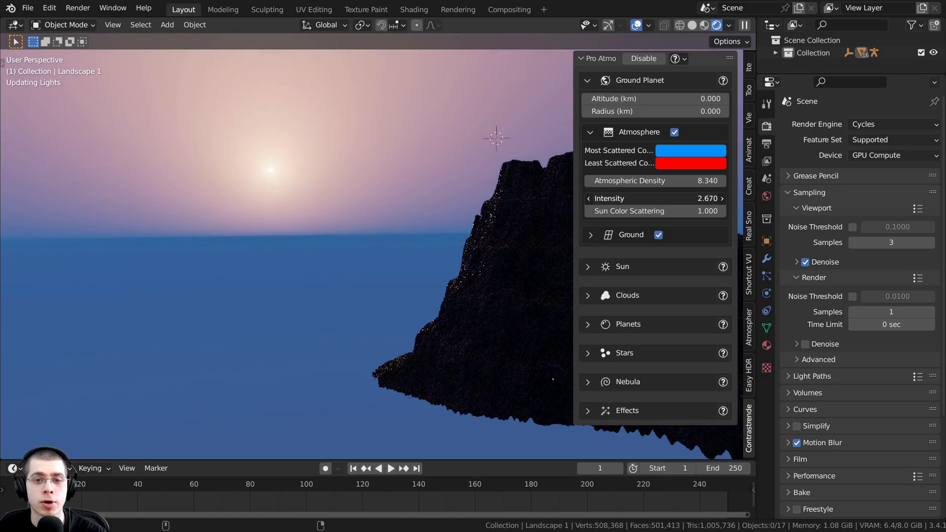
{"action": "left_click_drag", "start_coordinate": [655, 198], "coordinate": [652, 198]}
Show the ground's blending, color and transform settings, collapse Ground Planet and open the Sun settings.
{"action": "left_click", "coordinate": [697, 231]}
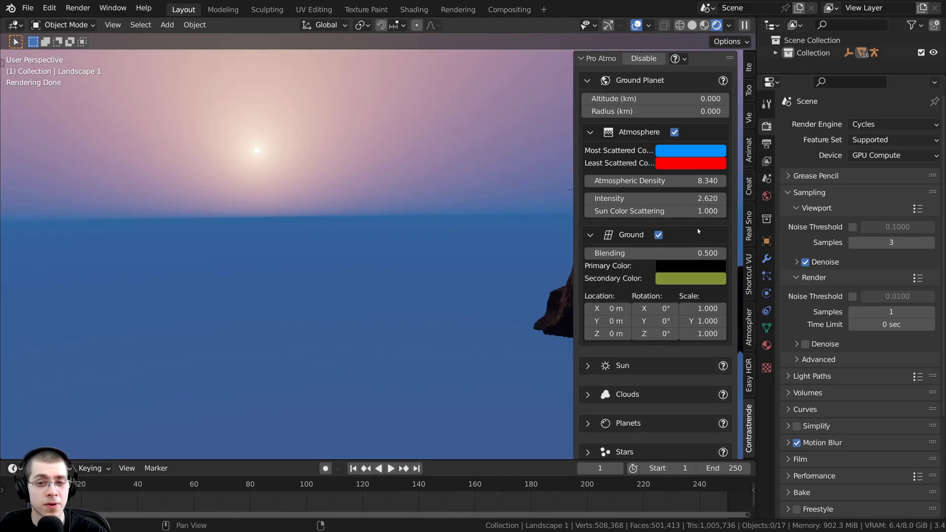
{"action": "left_click", "coordinate": [591, 238]}
{"action": "left_click", "coordinate": [590, 132]}
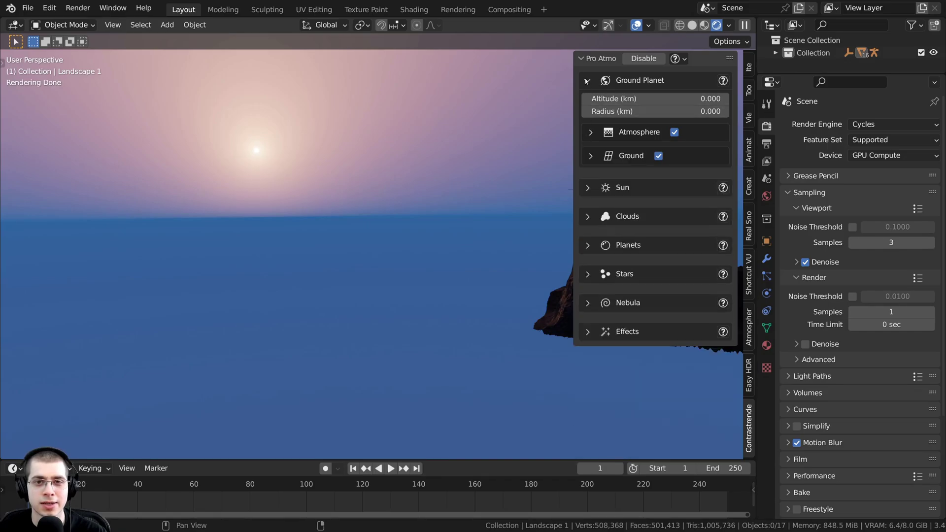
{"action": "left_click", "coordinate": [587, 81]}
{"action": "left_click", "coordinate": [588, 109]}
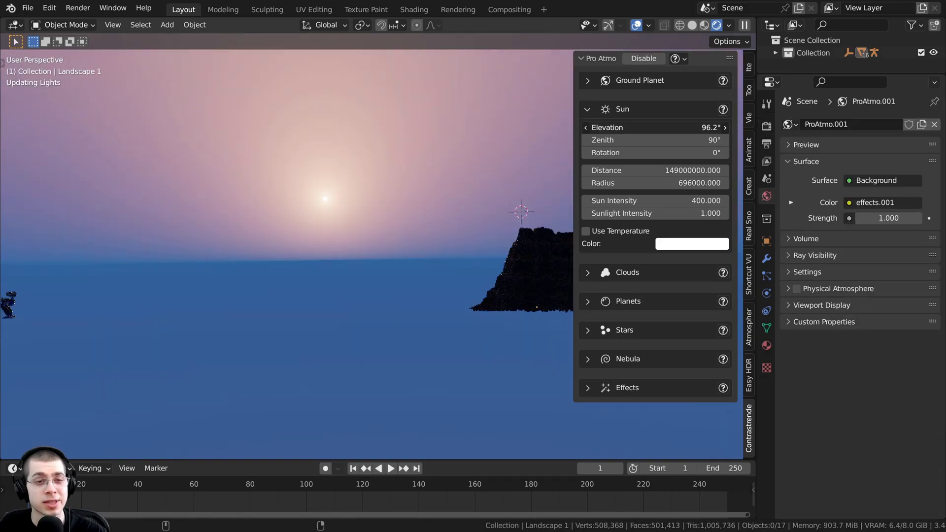
Lower the sun's elevation to 90.1°, view it on the horizon, and raise the elevation to 98°.
{"action": "left_click_drag", "start_coordinate": [650, 127], "coordinate": [649, 127]}
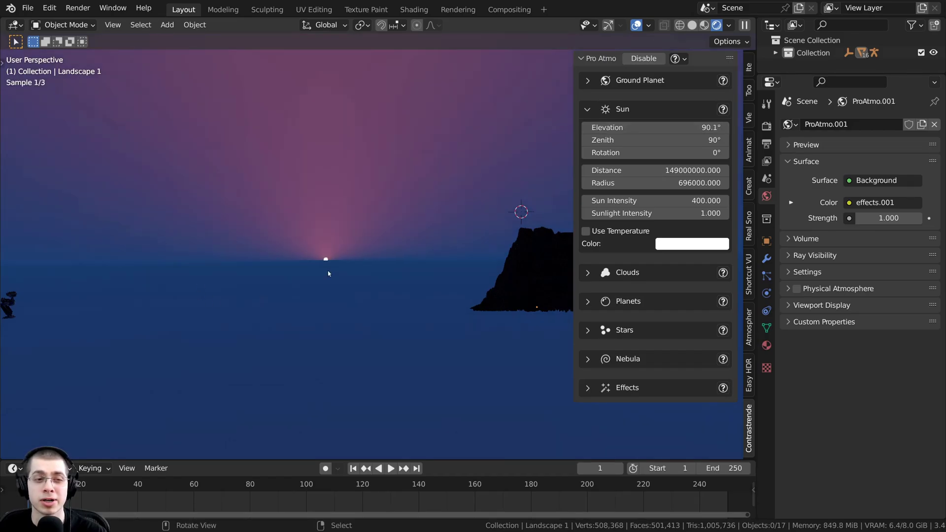
{"action": "middle_click_drag", "start_coordinate": [292, 270], "coordinate": [306, 282]}
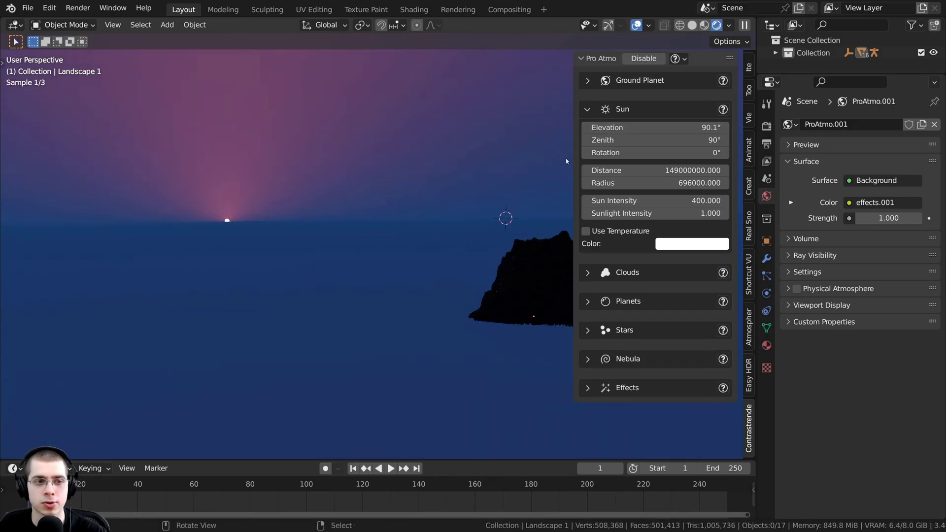
{"action": "left_click_drag", "start_coordinate": [655, 127], "coordinate": [703, 127]}
{"action": "middle_click_drag", "start_coordinate": [421, 217], "coordinate": [576, 109]}
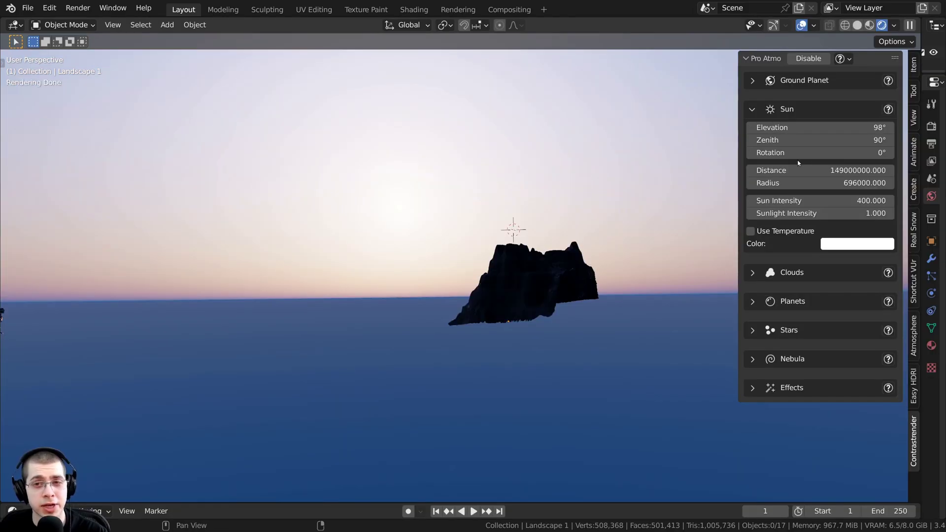
Try different sun rotations, including -15.6°, viewing the light on the landscape, and set the rotation to 1°.
{"action": "left_click_drag", "start_coordinate": [806, 153], "coordinate": [867, 153]}
{"action": "middle_click_drag", "start_coordinate": [509, 249], "coordinate": [471, 276]}
{"action": "scroll", "coordinate": [561, 265], "scroll_direction": "up", "scroll_amount": 3}
{"action": "left_click_drag", "start_coordinate": [807, 153], "coordinate": [773, 153]}
{"action": "middle_click_drag", "start_coordinate": [411, 271], "coordinate": [463, 274]}
{"action": "left_click_drag", "start_coordinate": [793, 152], "coordinate": [808, 152]}
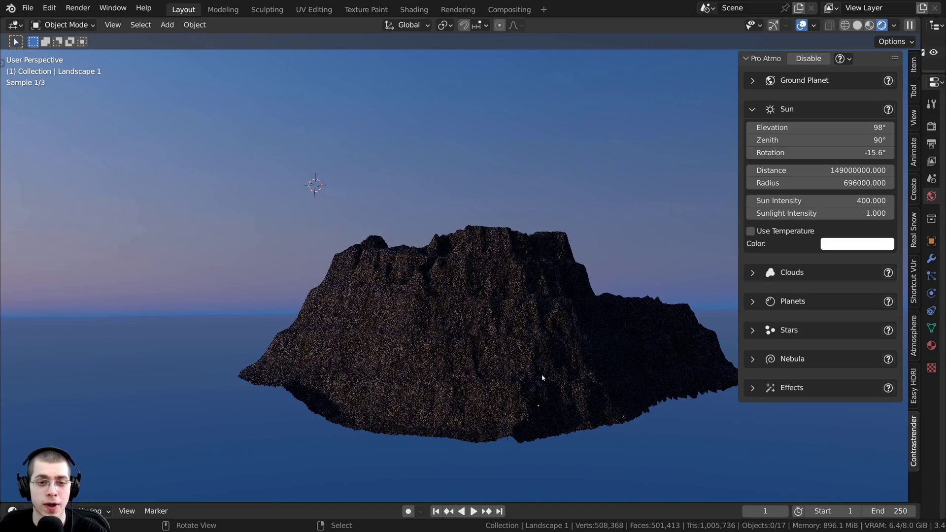
{"action": "middle_click_drag", "start_coordinate": [542, 378], "coordinate": [534, 386]}
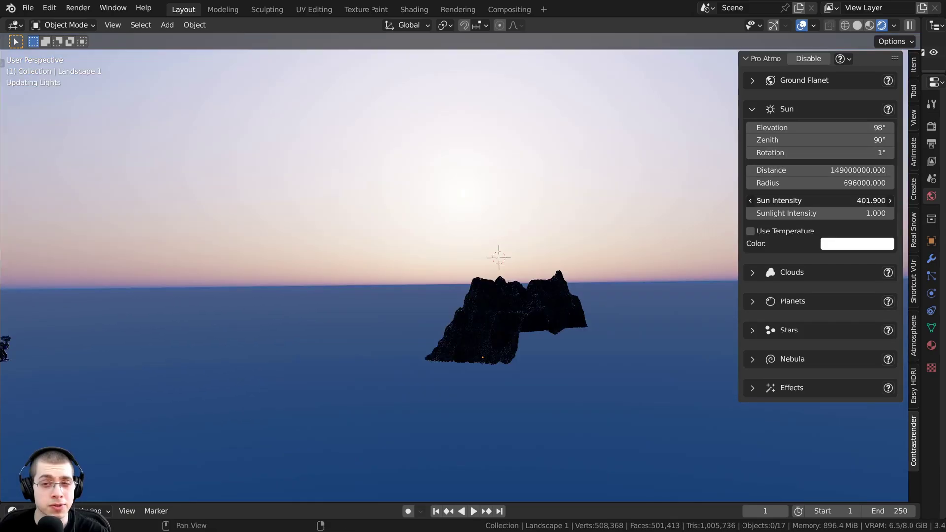
Try raising the sun intensity to 550.2 and changing the sun's color.
{"action": "left_click_drag", "start_coordinate": [820, 200], "coordinate": [822, 201]}
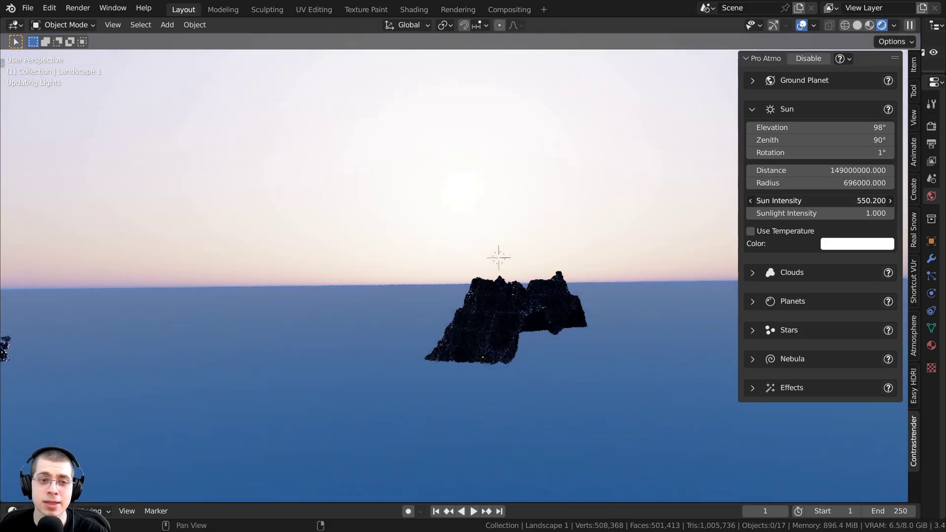
{"action": "right_click", "coordinate": [794, 199]}
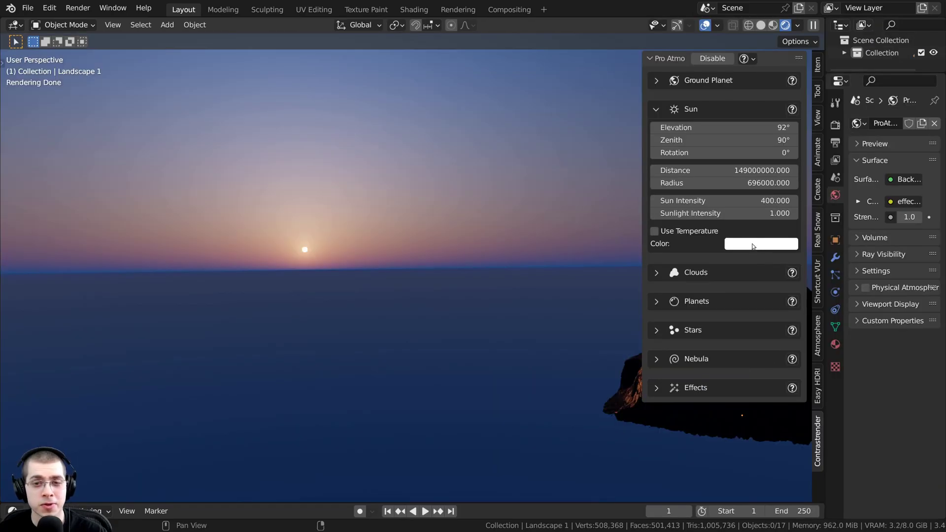
{"action": "left_click", "coordinate": [753, 246]}
{"action": "left_click", "coordinate": [768, 98]}
{"action": "mouse_move", "coordinate": [765, 97]}
{"action": "left_mouse_down"}
{"action": "mouse_move", "coordinate": [769, 152]}
{"action": "mouse_move", "coordinate": [806, 146]}
{"action": "mouse_move", "coordinate": [824, 102]}
{"action": "mouse_move", "coordinate": [819, 87]}
{"action": "mouse_move", "coordinate": [778, 109]}
{"action": "left_mouse_up"}
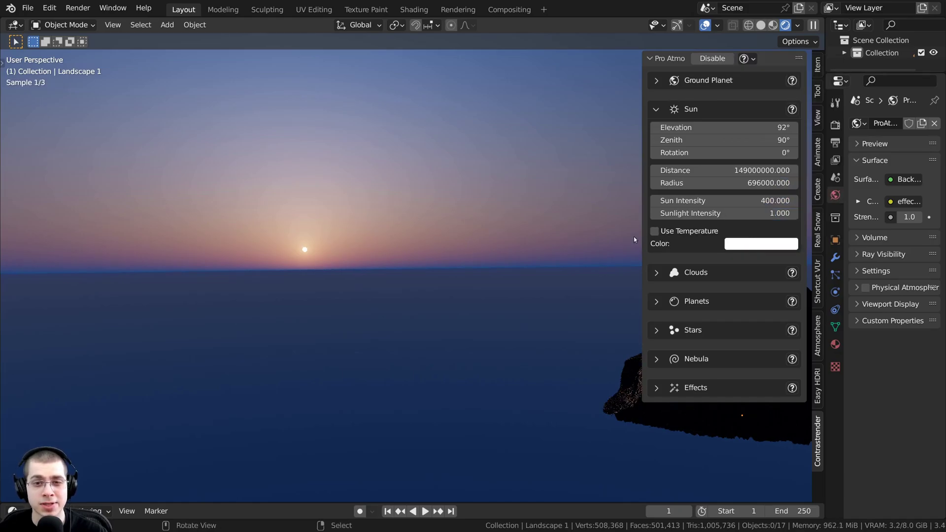
Enable the temperature-based sun color and set the temperature to 100.
{"action": "left_click", "coordinate": [654, 230]}
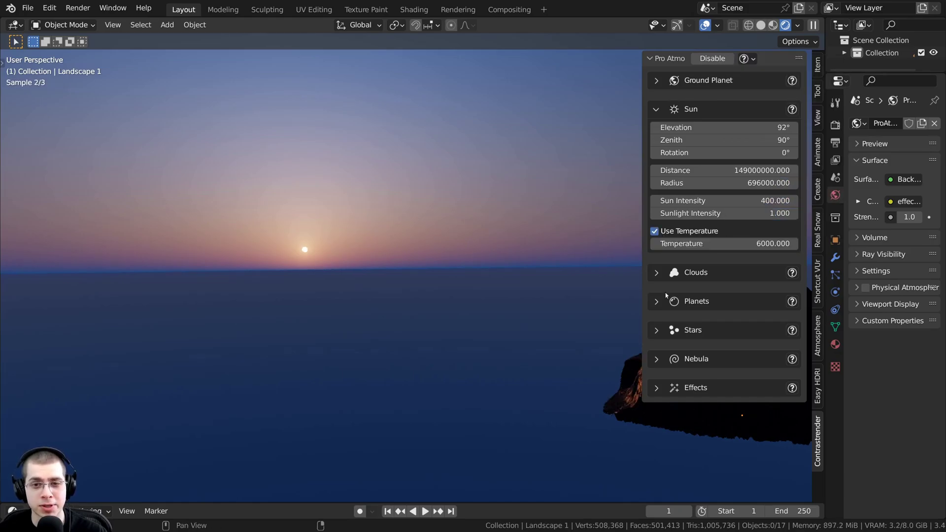
{"action": "left_click", "coordinate": [722, 250]}
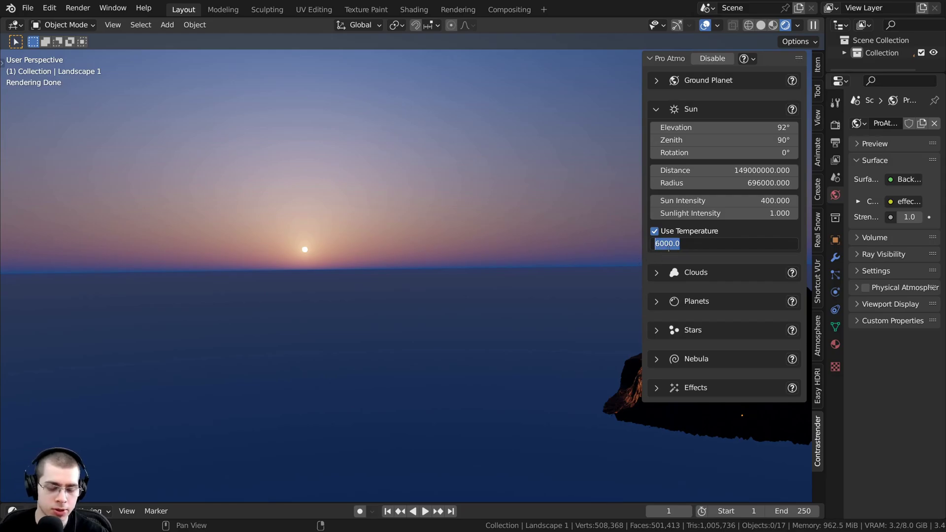
{"action": "type", "text": "100"}
{"action": "key", "text": "Return"}
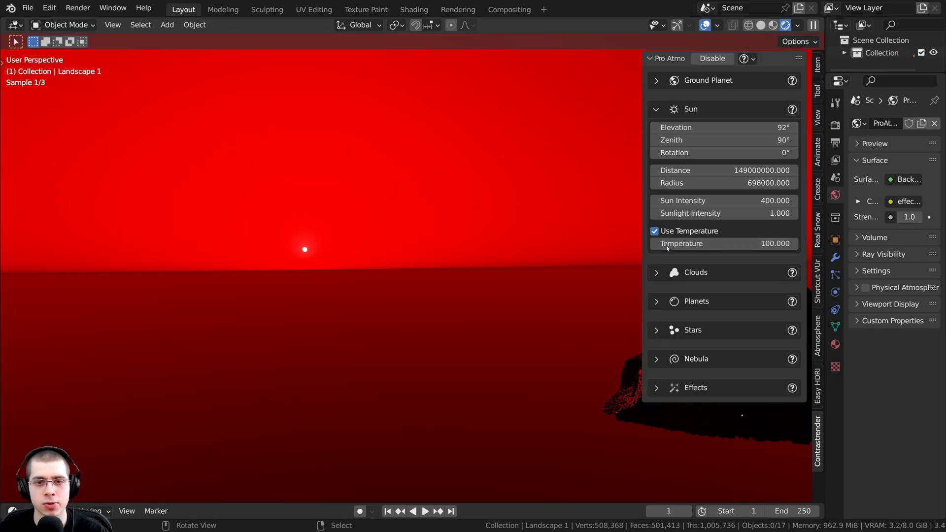
Set the sun's temperature to 2000 and view the sky around the sun.
{"action": "left_click", "coordinate": [730, 238]}
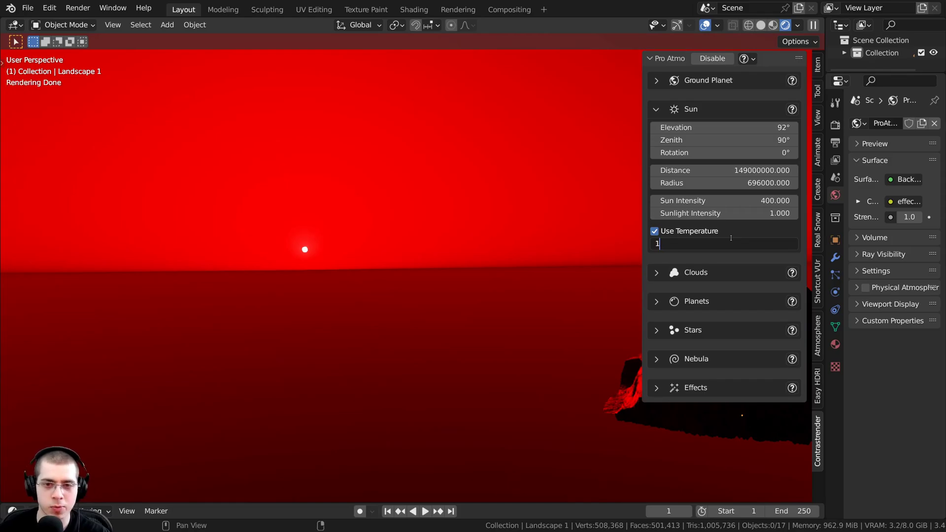
{"action": "type", "text": "00"}
{"action": "key", "text": "Return"}
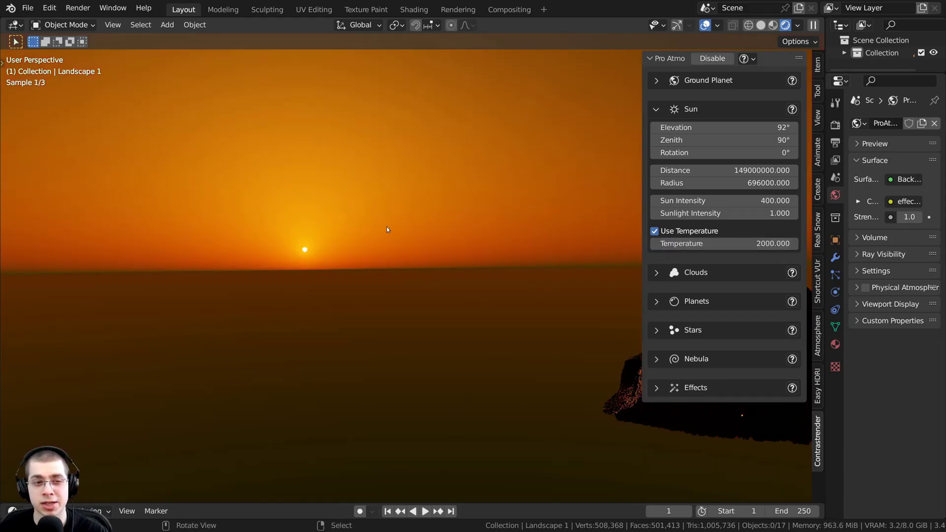
{"action": "middle_click_drag", "start_coordinate": [382, 171], "coordinate": [392, 166]}
{"action": "middle_click_drag", "start_coordinate": [308, 202], "coordinate": [300, 202]}
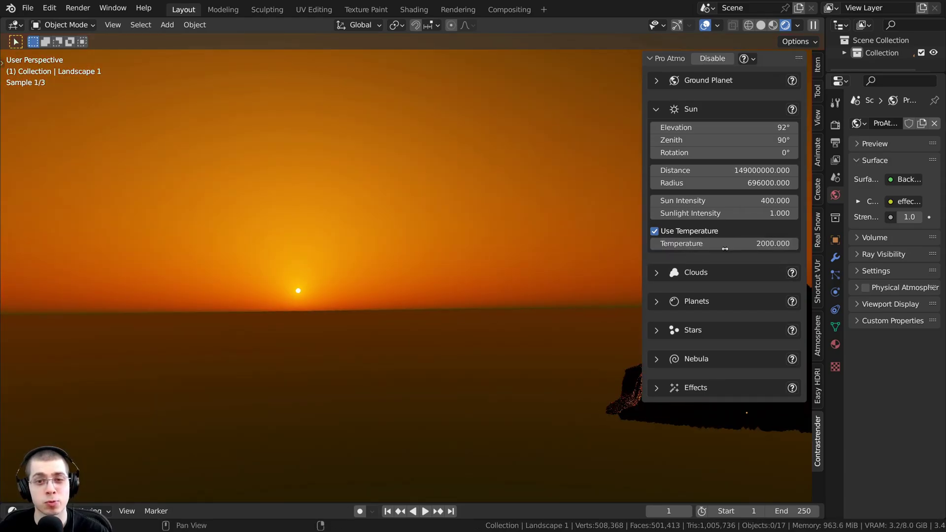
Set the sun's temperature to 8000 and view the horizon.
{"action": "double_click", "coordinate": [739, 239]}
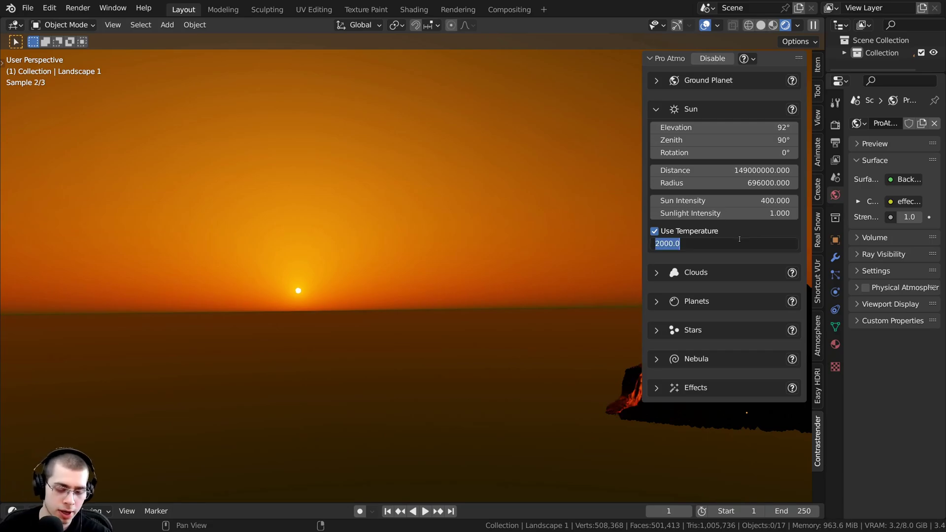
{"action": "key", "text": "Return"}
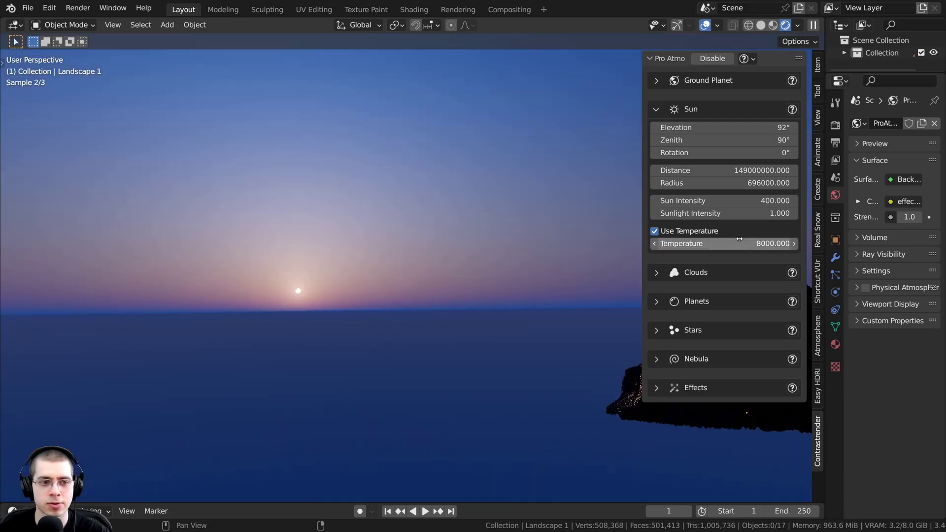
{"action": "middle_click_drag", "start_coordinate": [480, 229], "coordinate": [385, 315]}
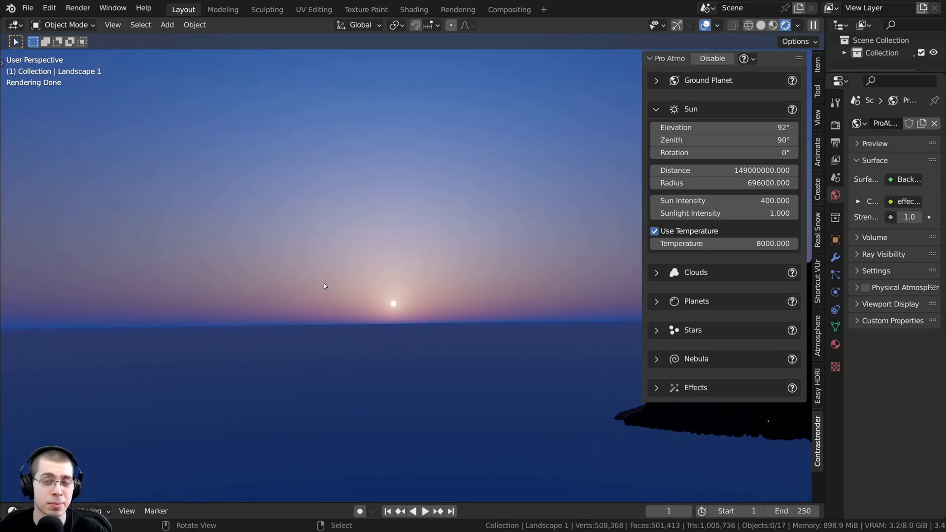
Set the sun's temperature to 4000, view the landscape and collapse the Sun settings.
{"action": "double_click", "coordinate": [711, 244]}
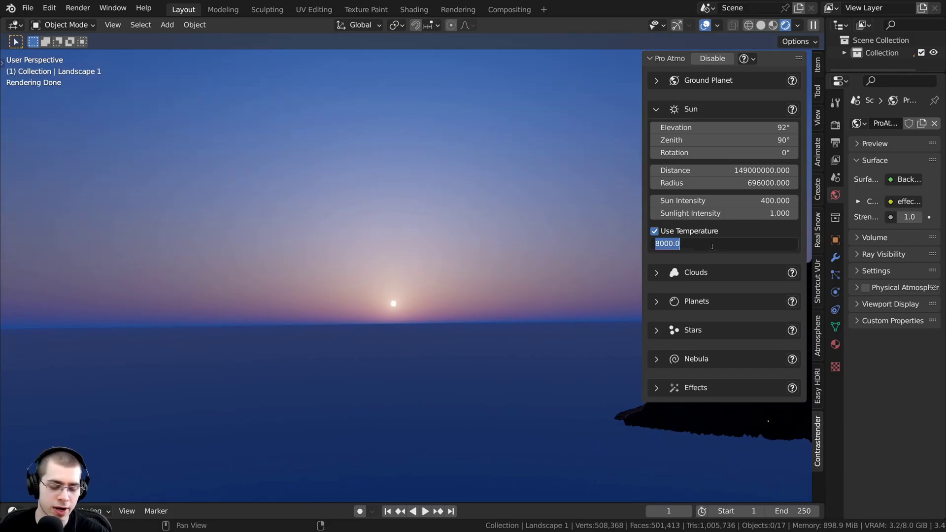
{"action": "key", "text": "Return"}
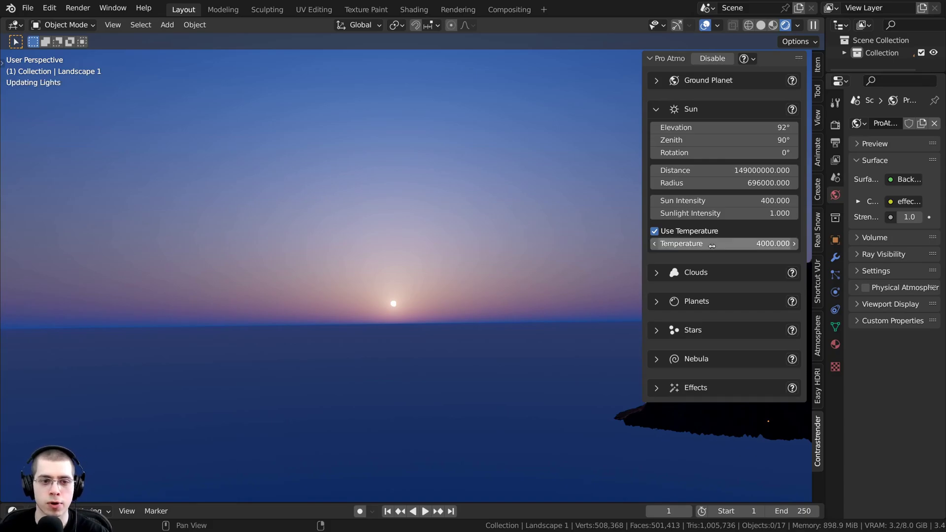
{"action": "middle_click_drag", "start_coordinate": [364, 265], "coordinate": [360, 267]}
{"action": "left_click", "coordinate": [655, 110]}
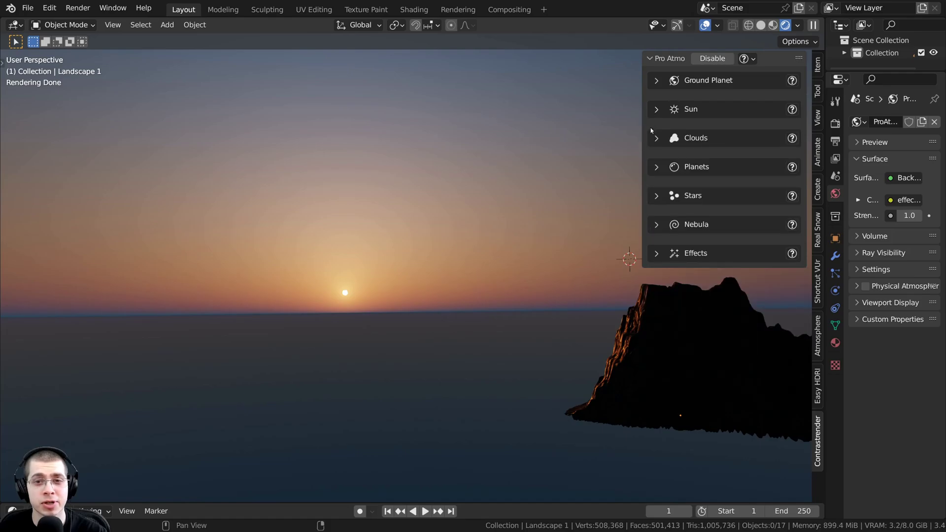
Open the Clouds settings, enable the first cloud layer and view the clouds over the horizon.
{"action": "left_click", "coordinate": [656, 139]}
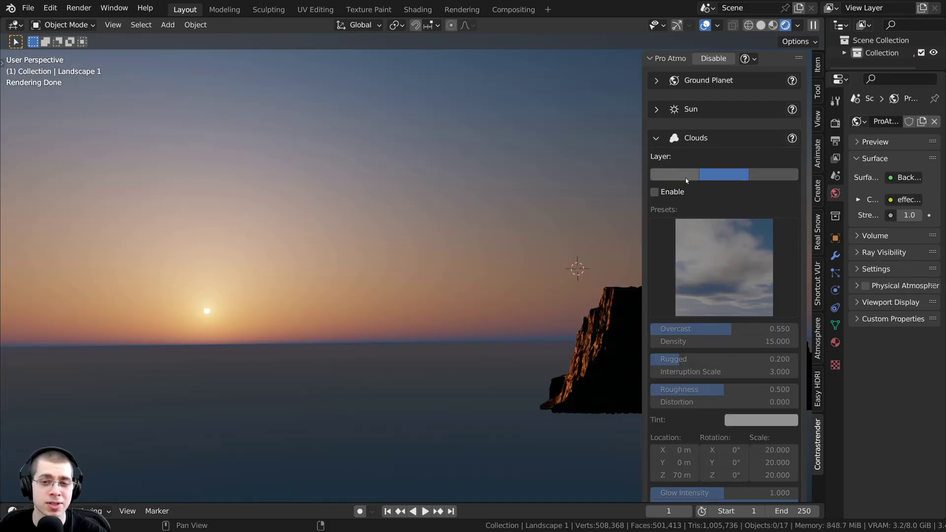
{"action": "left_click", "coordinate": [729, 176]}
{"action": "left_click", "coordinate": [675, 175]}
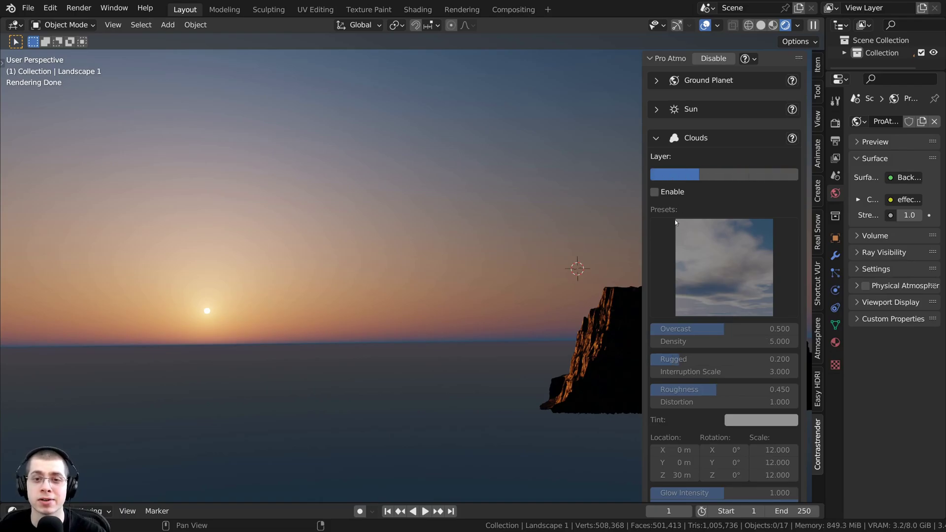
{"action": "left_click", "coordinate": [657, 195]}
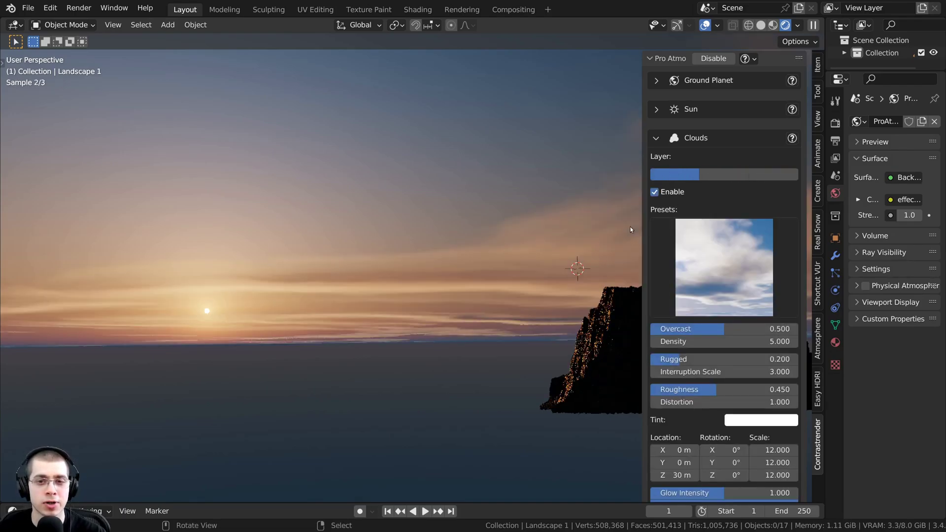
{"action": "middle_click_drag", "start_coordinate": [510, 226], "coordinate": [703, 208]}
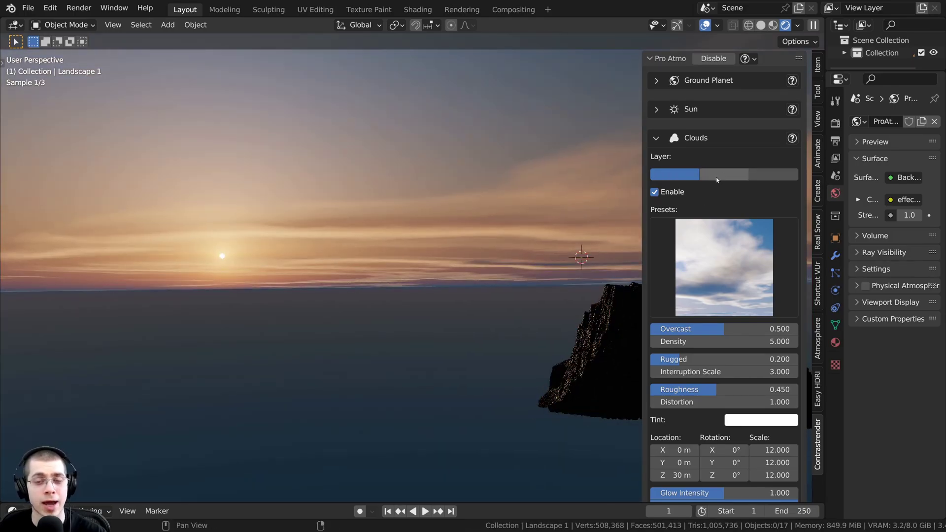
Try enabling the second cloud layer, view its clouds, and return to the first layer.
{"action": "left_click", "coordinate": [722, 175]}
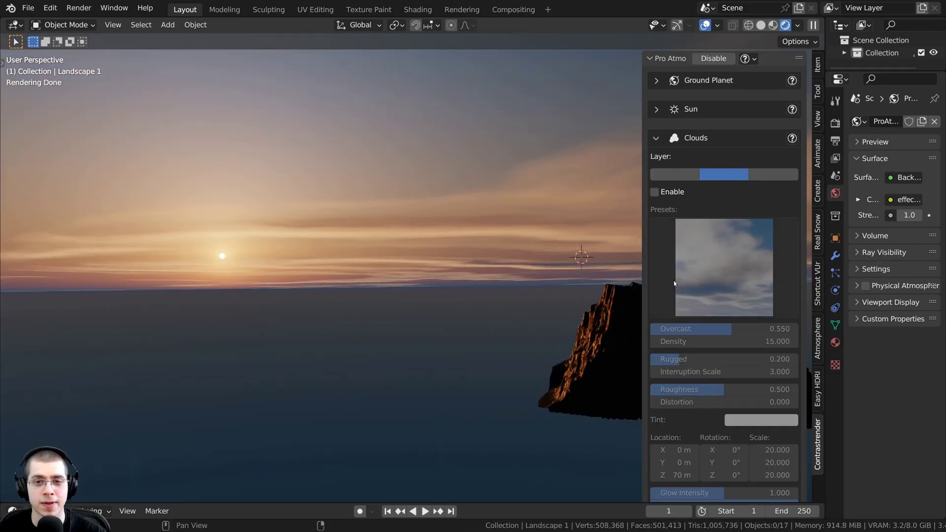
{"action": "left_click", "coordinate": [654, 192]}
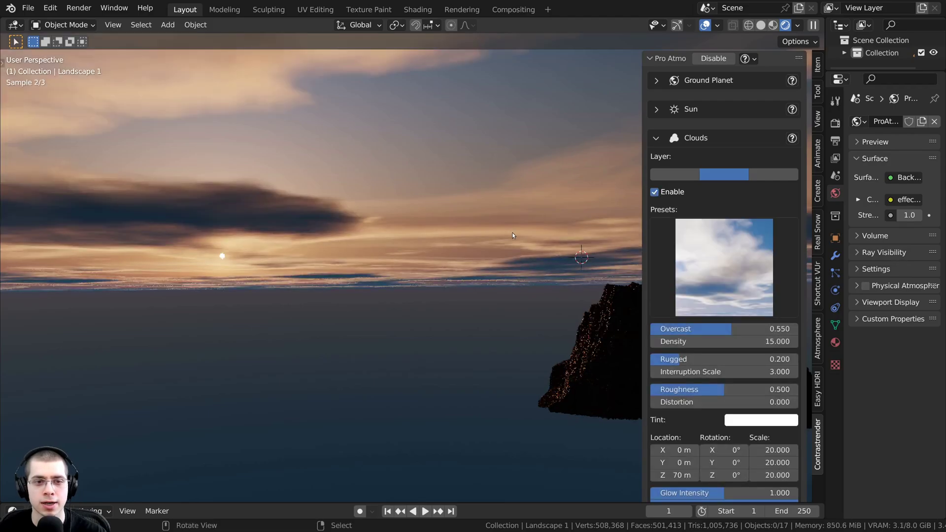
{"action": "middle_click_drag", "start_coordinate": [581, 212], "coordinate": [511, 225]}
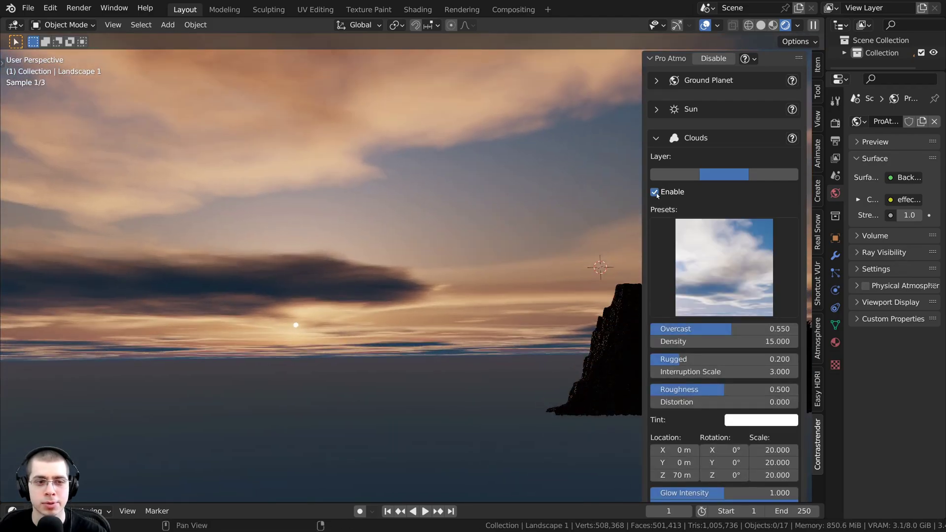
{"action": "left_click", "coordinate": [667, 175]}
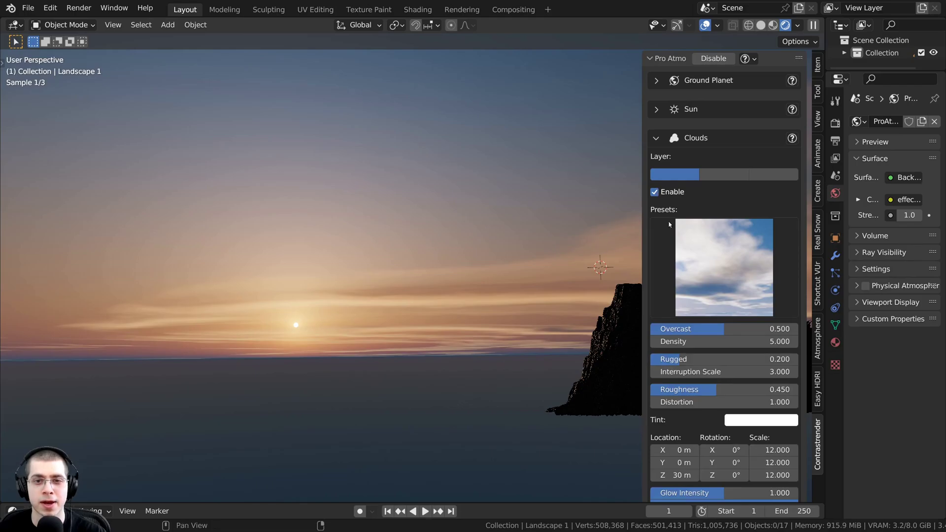
Try the mostly clear blue-sky preset on the first cloud layer and replace it with the fully overcast preset.
{"action": "left_click", "coordinate": [685, 230]}
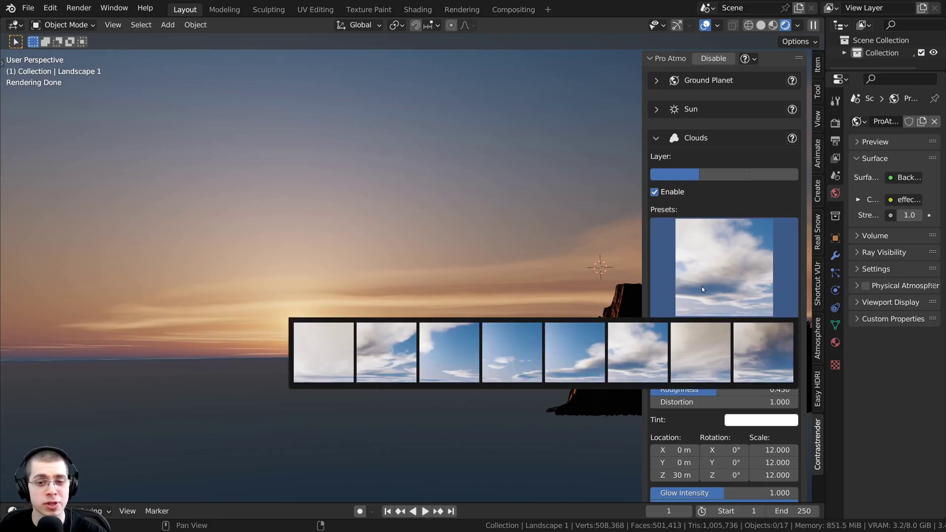
{"action": "left_click", "coordinate": [505, 351]}
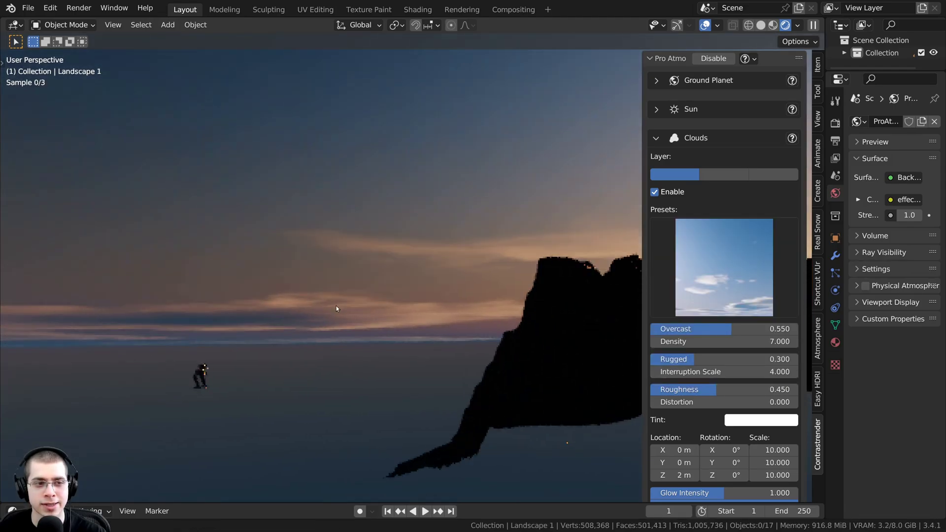
{"action": "middle_click_drag", "start_coordinate": [349, 249], "coordinate": [444, 253]}
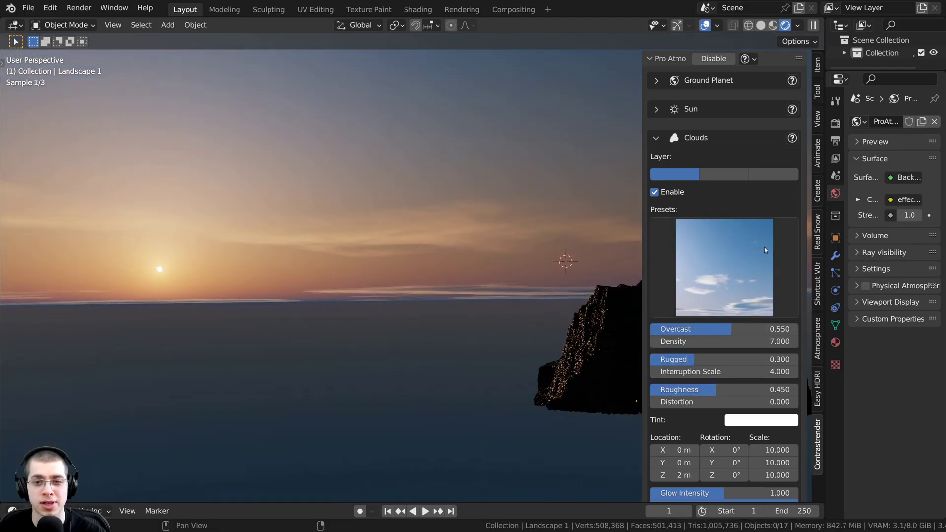
{"action": "left_click", "coordinate": [702, 288]}
{"action": "left_click", "coordinate": [324, 352]}
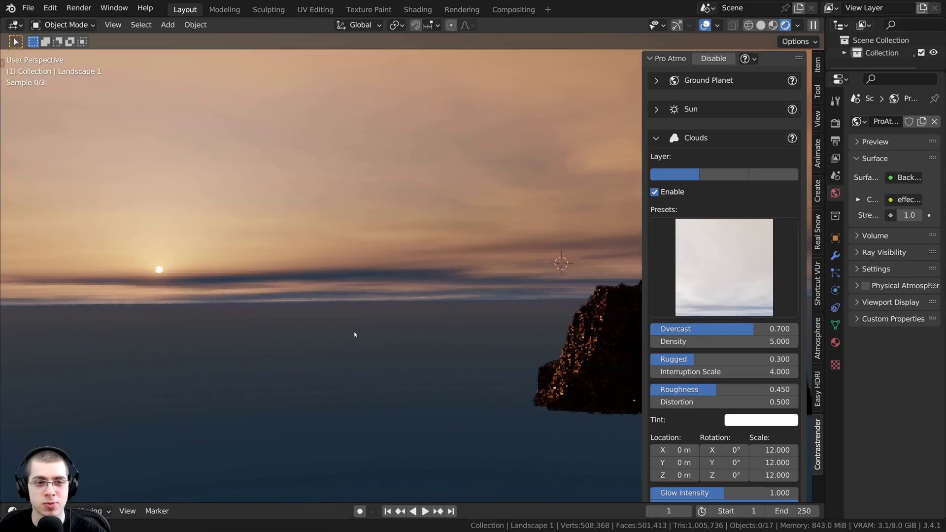
Try the first cloud layer's overcast at values down to 0.352, raise it to 1.000, and view the sky.
{"action": "mouse_move", "coordinate": [355, 334]}
{"action": "middle_mouse_down"}
{"action": "mouse_move", "coordinate": [391, 298]}
{"action": "mouse_move", "coordinate": [418, 311]}
{"action": "mouse_move", "coordinate": [350, 320]}
{"action": "middle_mouse_up"}
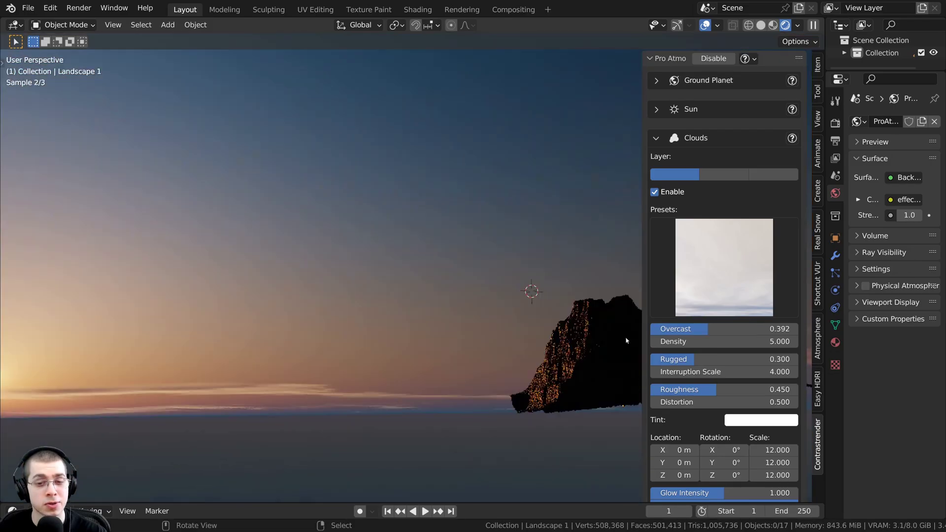
{"action": "left_click_drag", "start_coordinate": [760, 328], "coordinate": [759, 328]}
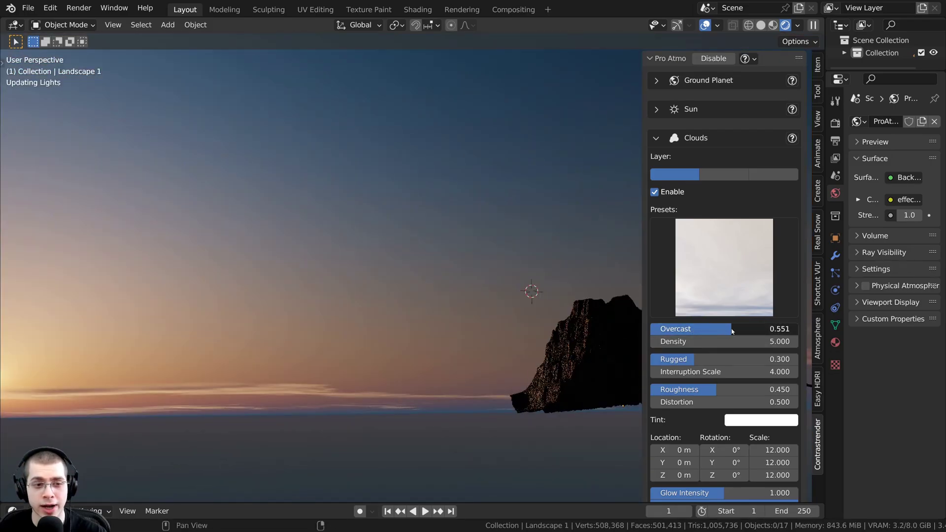
{"action": "middle_click_drag", "start_coordinate": [476, 344], "coordinate": [476, 309]}
{"action": "left_click_drag", "start_coordinate": [732, 329], "coordinate": [724, 329]}
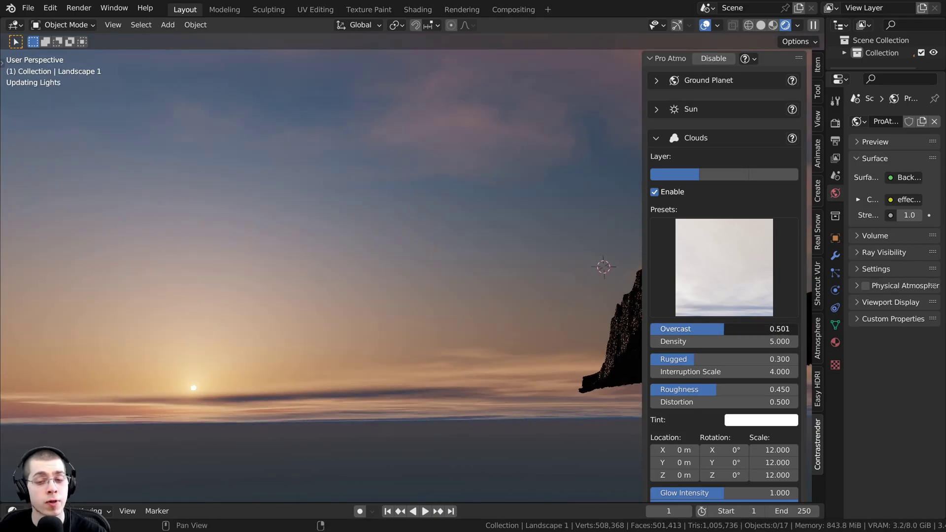
{"action": "left_click_drag", "start_coordinate": [646, 329], "coordinate": [623, 329]}
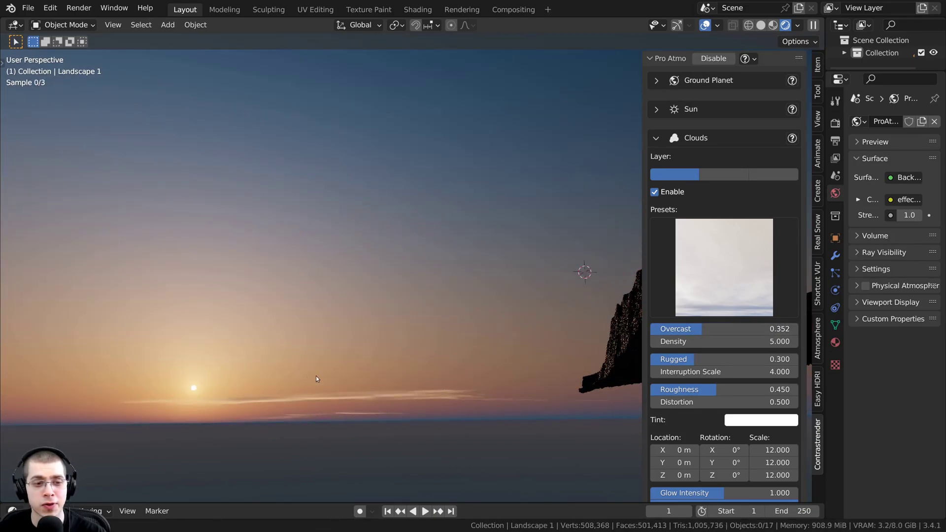
{"action": "middle_click_drag", "start_coordinate": [315, 377], "coordinate": [347, 386]}
{"action": "left_click_drag", "start_coordinate": [700, 330], "coordinate": [798, 329]}
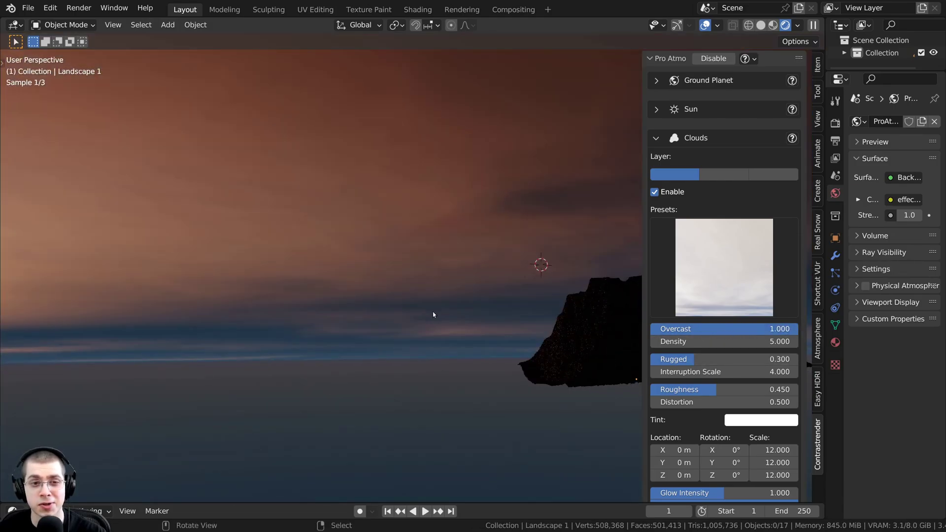
{"action": "middle_click_drag", "start_coordinate": [433, 311], "coordinate": [317, 305]}
Change the first cloud layer's tint from white to pink.
{"action": "scroll", "coordinate": [690, 290], "scroll_direction": "down", "scroll_amount": 4}
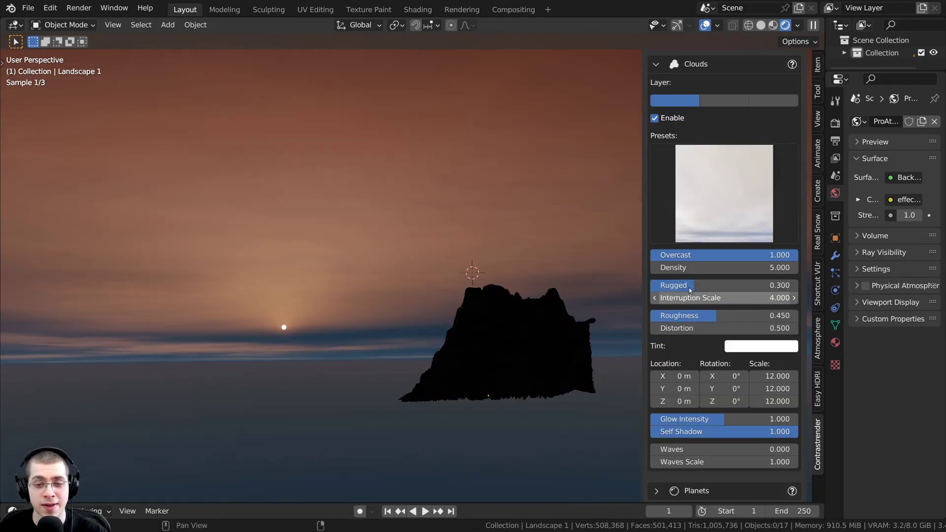
{"action": "mouse_move", "coordinate": [702, 285]}
{"action": "left_mouse_down"}
{"action": "mouse_move", "coordinate": [741, 285]}
{"action": "mouse_move", "coordinate": [669, 285]}
{"action": "mouse_move", "coordinate": [705, 285]}
{"action": "left_mouse_up"}
{"action": "right_click", "coordinate": [705, 287]}
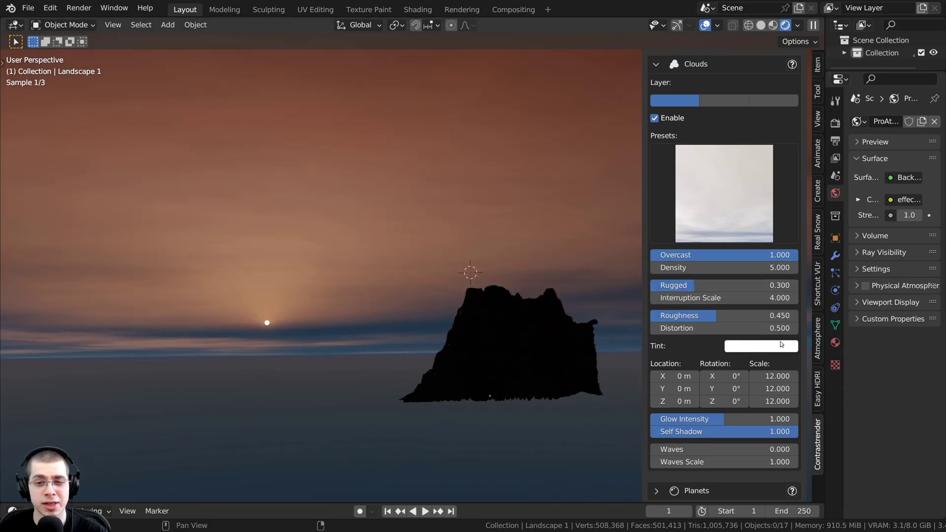
{"action": "left_click", "coordinate": [781, 344]}
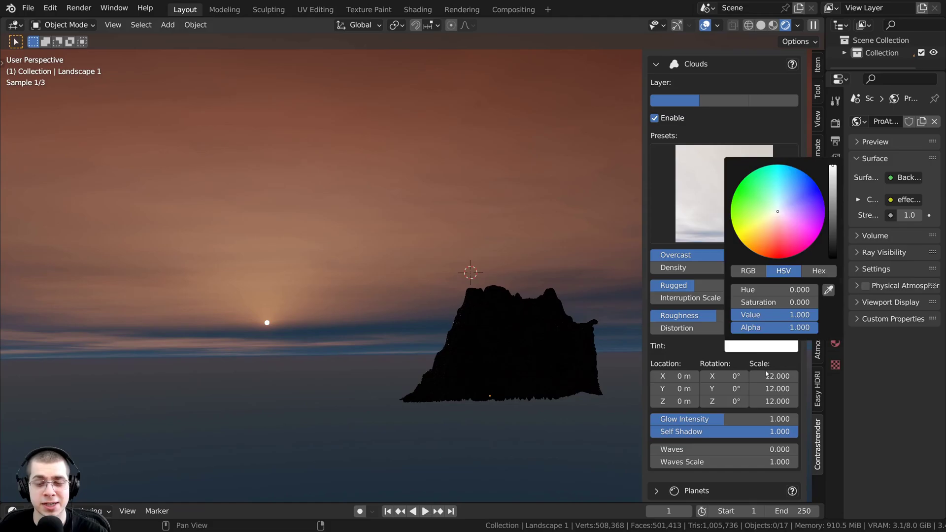
{"action": "left_click", "coordinate": [758, 345]}
{"action": "left_click_drag", "start_coordinate": [777, 217], "coordinate": [794, 227]}
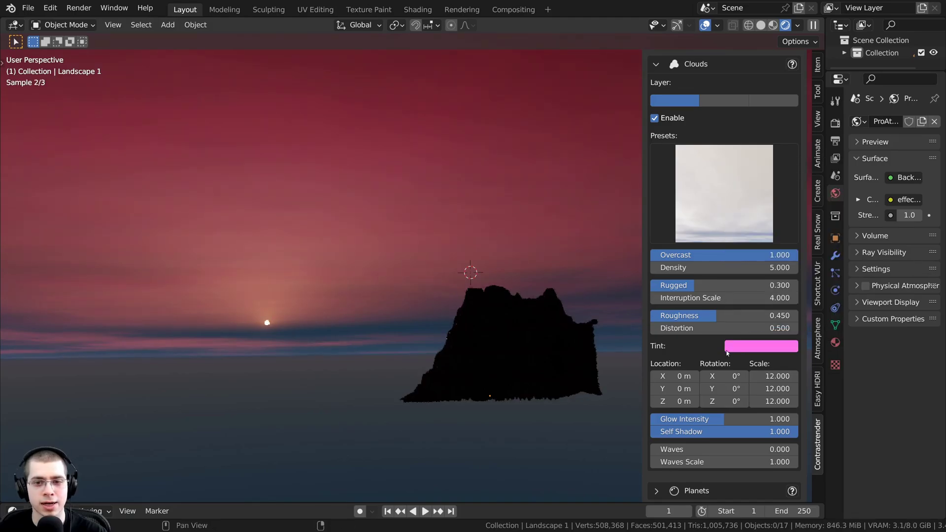
{"action": "left_click", "coordinate": [743, 348]}
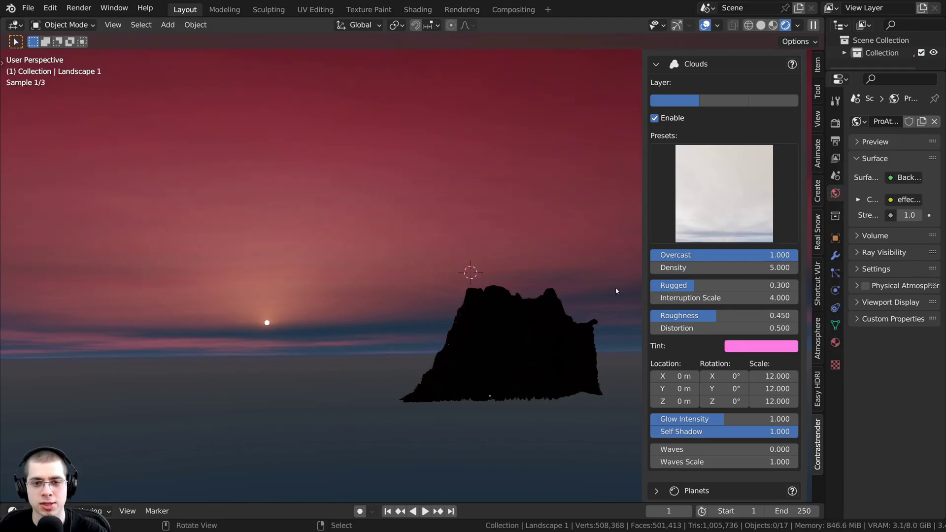
Lower the cloud layer's overcast to 0.430, and apply the preset with broken clouds on a blue sky.
{"action": "left_click_drag", "start_coordinate": [726, 255], "coordinate": [690, 255]}
{"action": "left_click_drag", "start_coordinate": [761, 254], "coordinate": [715, 257]}
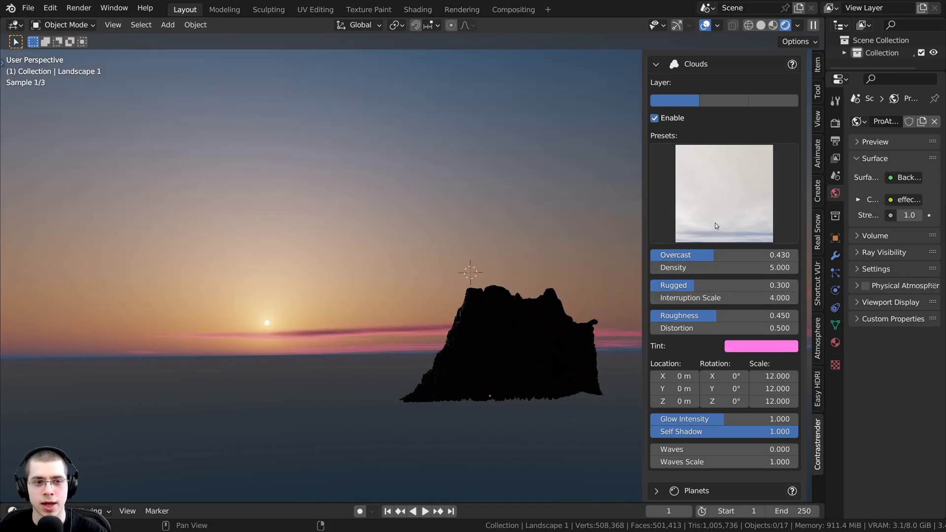
{"action": "left_click", "coordinate": [714, 223]}
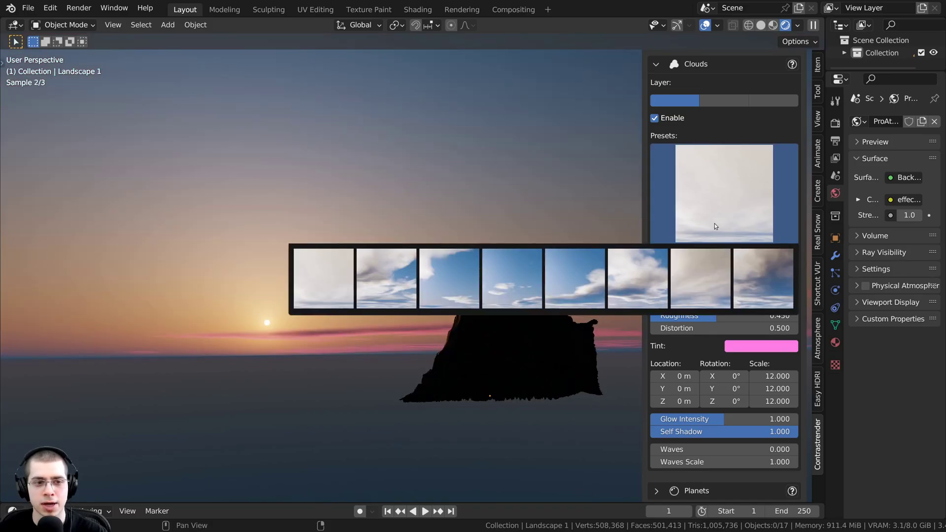
{"action": "left_click", "coordinate": [660, 277]}
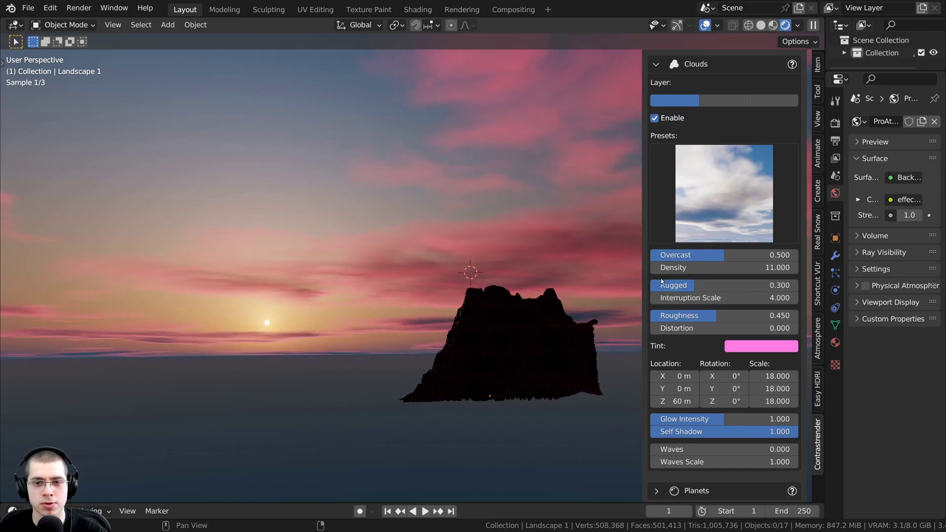
{"action": "middle_click_drag", "start_coordinate": [423, 285], "coordinate": [435, 309]}
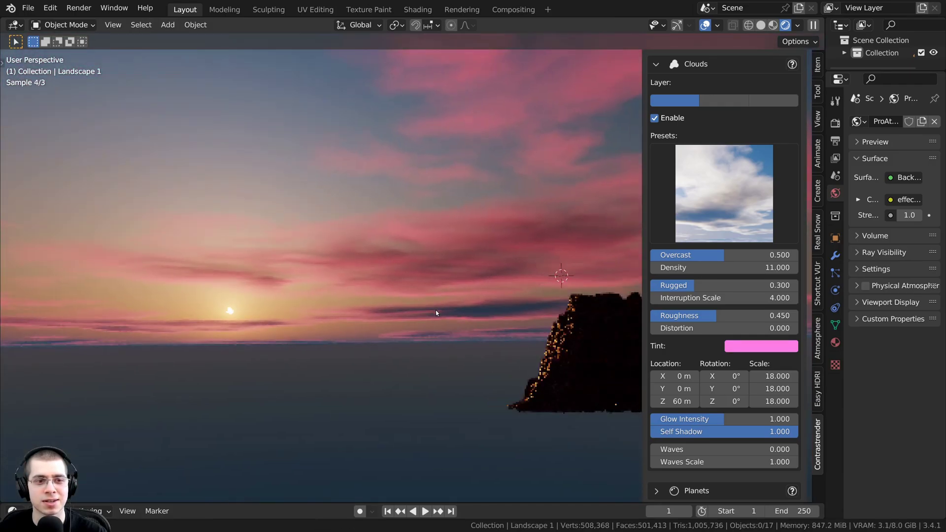
Change the cloud tint to golden yellow and view the clouds around the sun.
{"action": "left_click", "coordinate": [761, 346]}
{"action": "left_click", "coordinate": [757, 231]}
{"action": "middle_click_drag", "start_coordinate": [368, 298], "coordinate": [224, 261]}
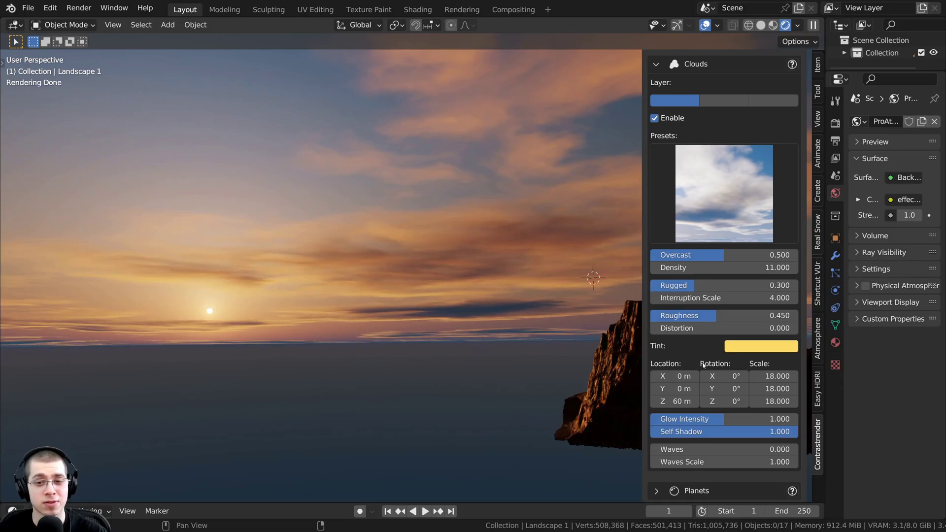
Try the cloud scale at 98.500 and settle on 69.500 for all three axes.
{"action": "mouse_move", "coordinate": [684, 389]}
{"action": "left_mouse_down"}
{"action": "mouse_move", "coordinate": [739, 389]}
{"action": "mouse_move", "coordinate": [684, 376]}
{"action": "left_mouse_up"}
{"action": "right_click", "coordinate": [680, 389]}
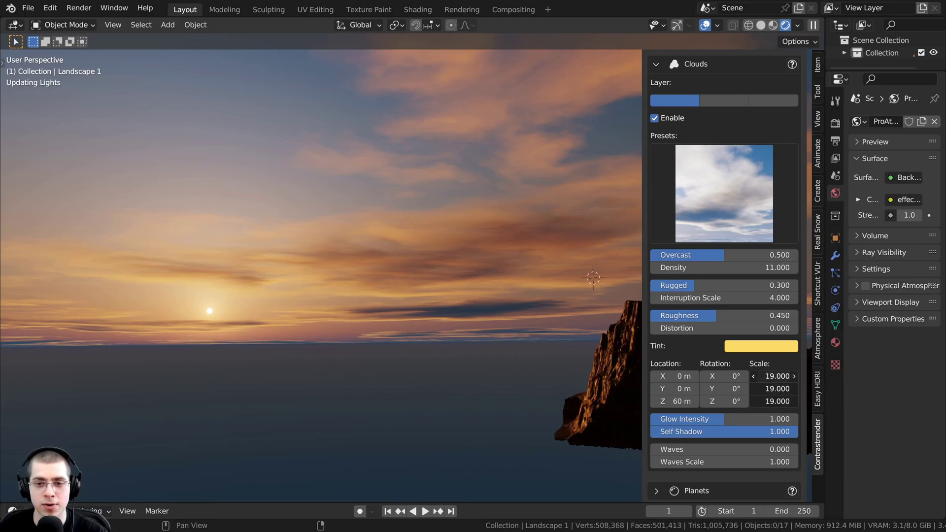
{"action": "left_click_drag", "start_coordinate": [774, 376], "coordinate": [346, 343]}
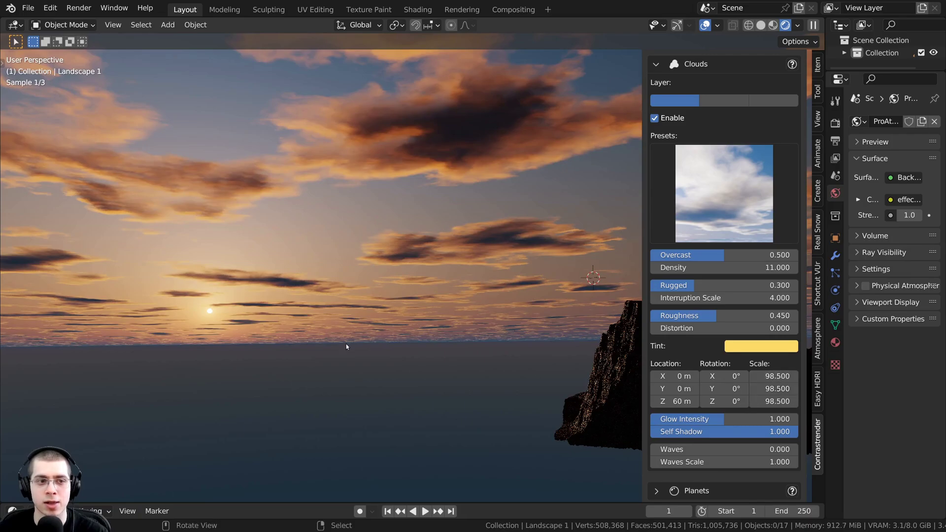
{"action": "middle_click_drag", "start_coordinate": [345, 344], "coordinate": [390, 319]}
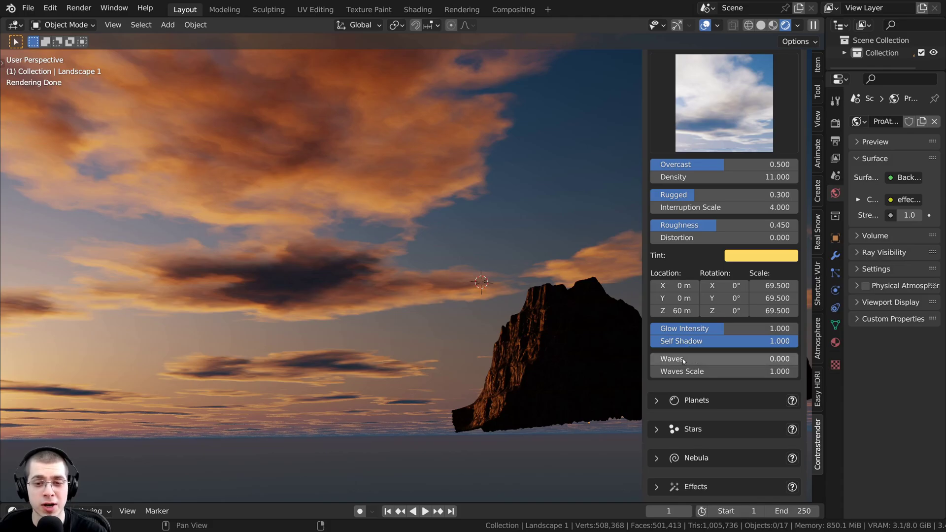
Try the clouds' Waves setting at 0.423 and 0.577, view the patterns over the landscape, and reset it to 0.
{"action": "left_click_drag", "start_coordinate": [682, 358], "coordinate": [713, 356]}
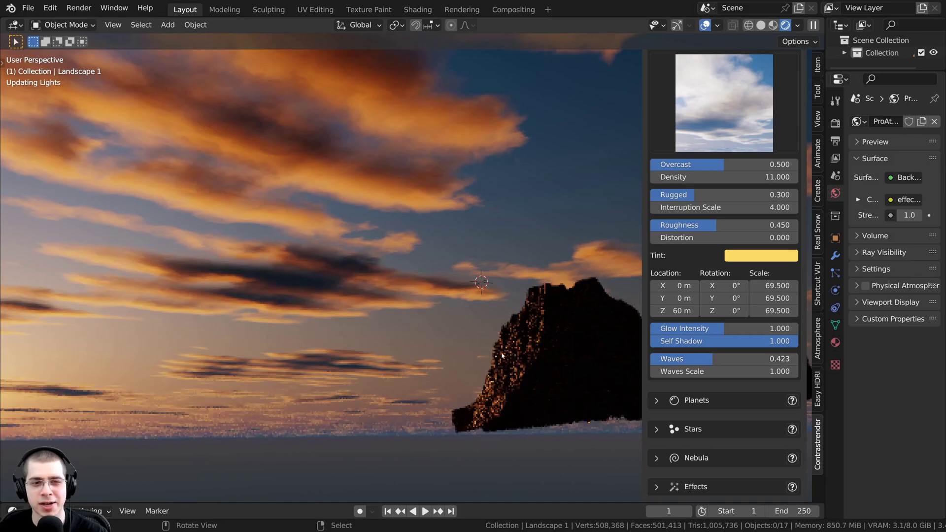
{"action": "middle_click_drag", "start_coordinate": [499, 349], "coordinate": [490, 337]}
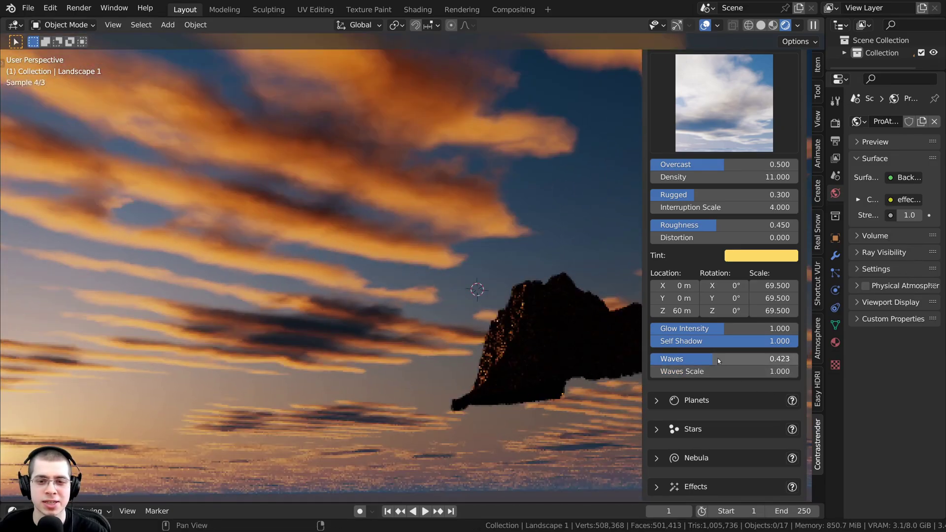
{"action": "left_click_drag", "start_coordinate": [718, 359], "coordinate": [736, 359]}
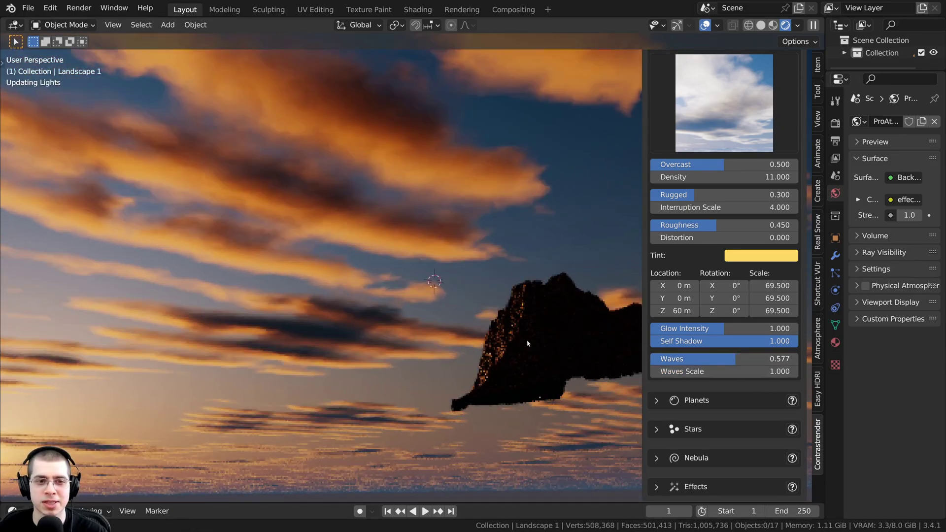
{"action": "middle_click_drag", "start_coordinate": [527, 343], "coordinate": [604, 352]}
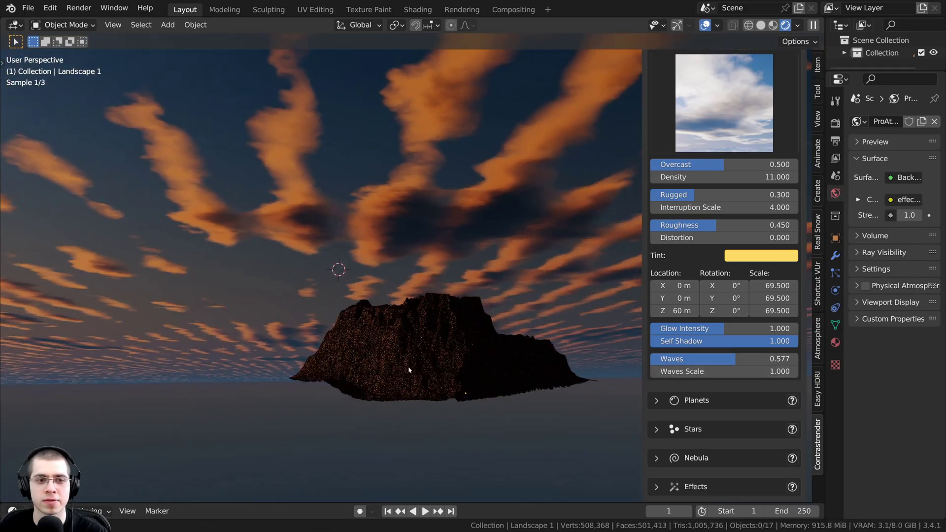
{"action": "middle_click_drag", "start_coordinate": [409, 370], "coordinate": [497, 354]}
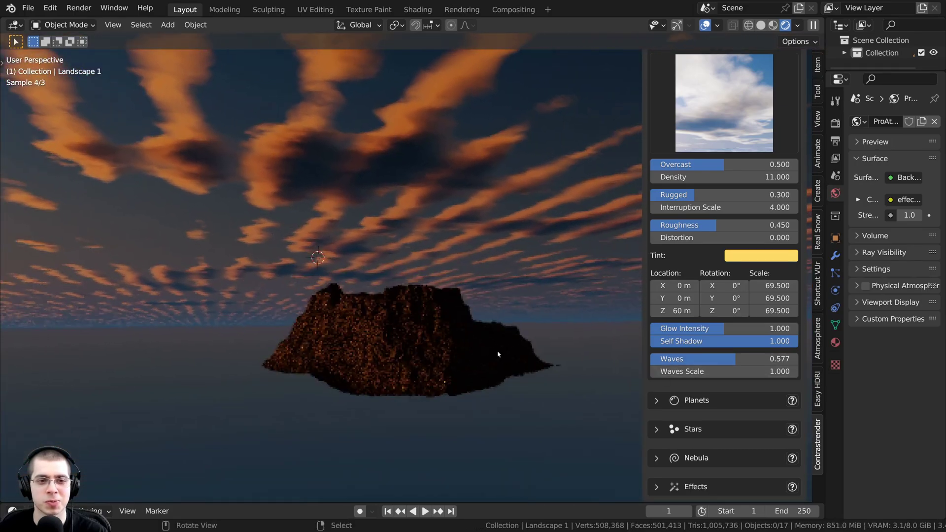
{"action": "left_click_drag", "start_coordinate": [701, 358], "coordinate": [653, 359]}
{"action": "middle_click_drag", "start_coordinate": [470, 335], "coordinate": [357, 344]}
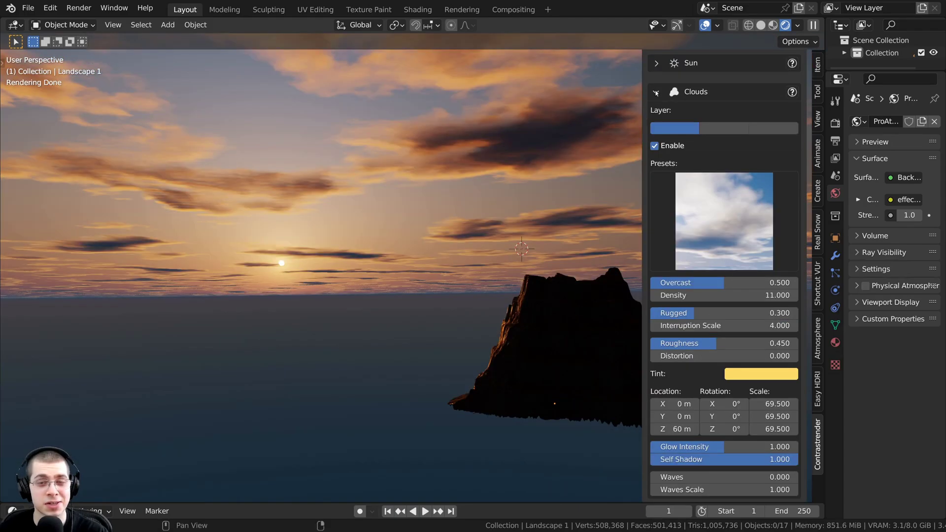
Collapse the Clouds settings, open the Planets settings and enable the first planet layer.
{"action": "left_click", "coordinate": [656, 92]}
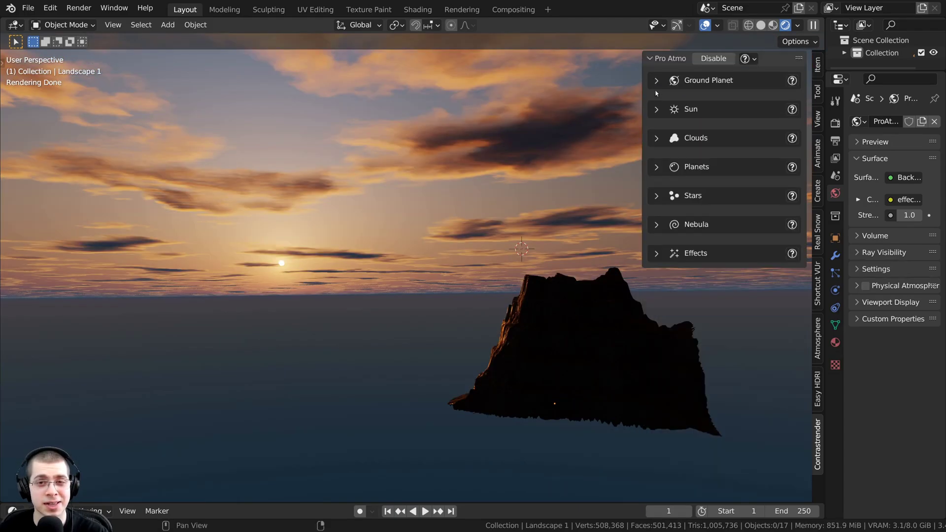
{"action": "left_click", "coordinate": [655, 168]}
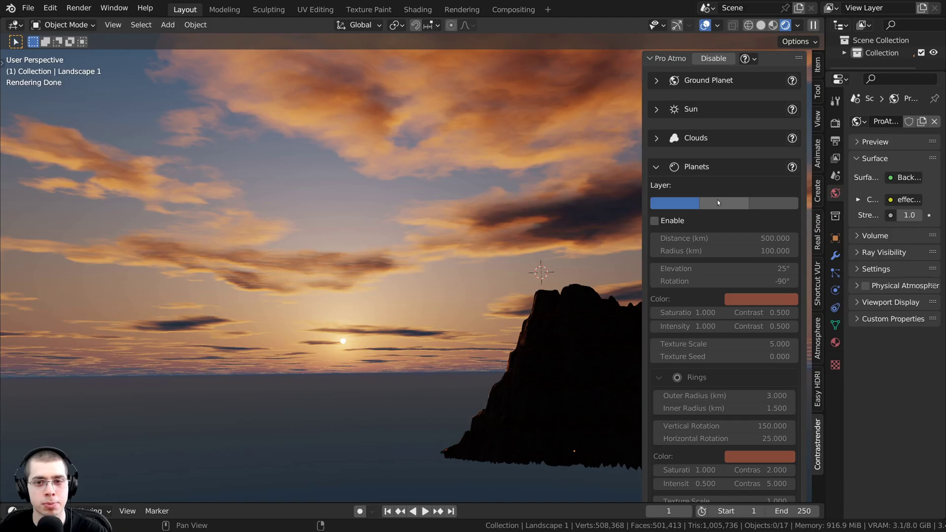
{"action": "left_click", "coordinate": [717, 201]}
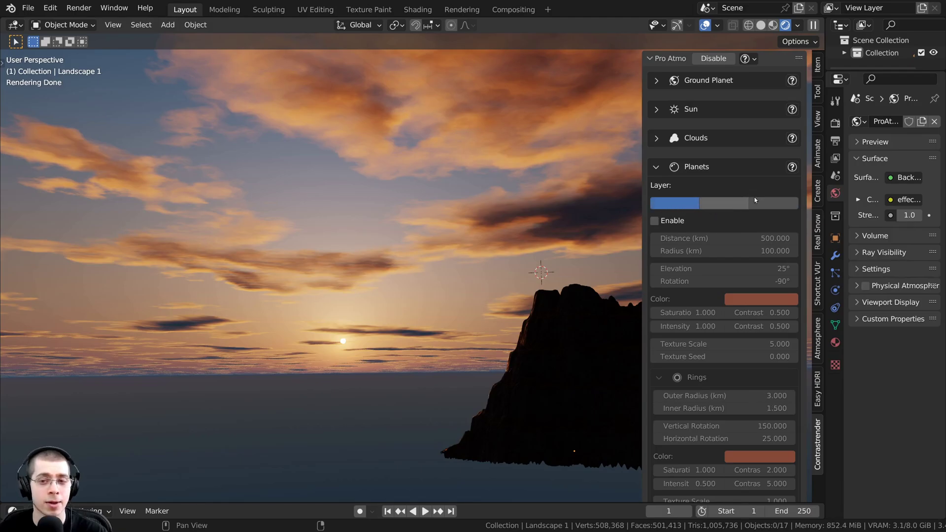
{"action": "left_click", "coordinate": [674, 202]}
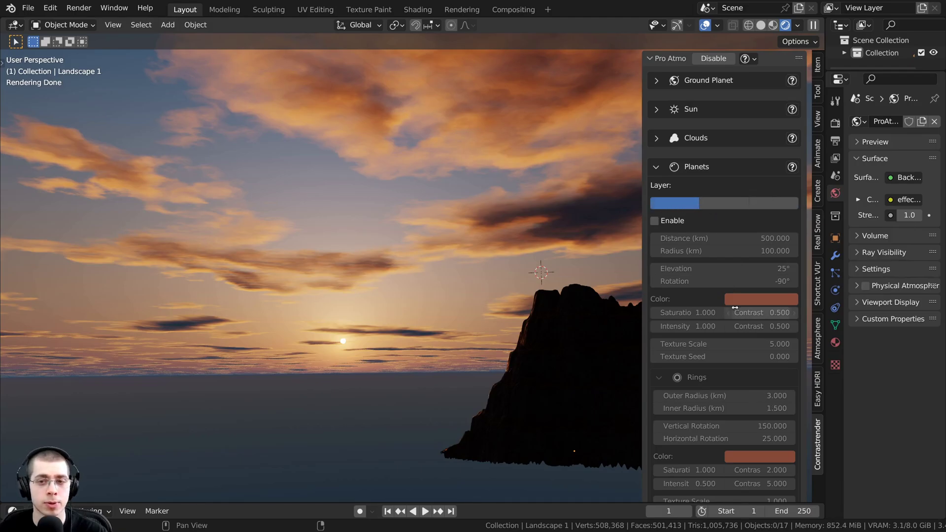
{"action": "left_click", "coordinate": [654, 221]}
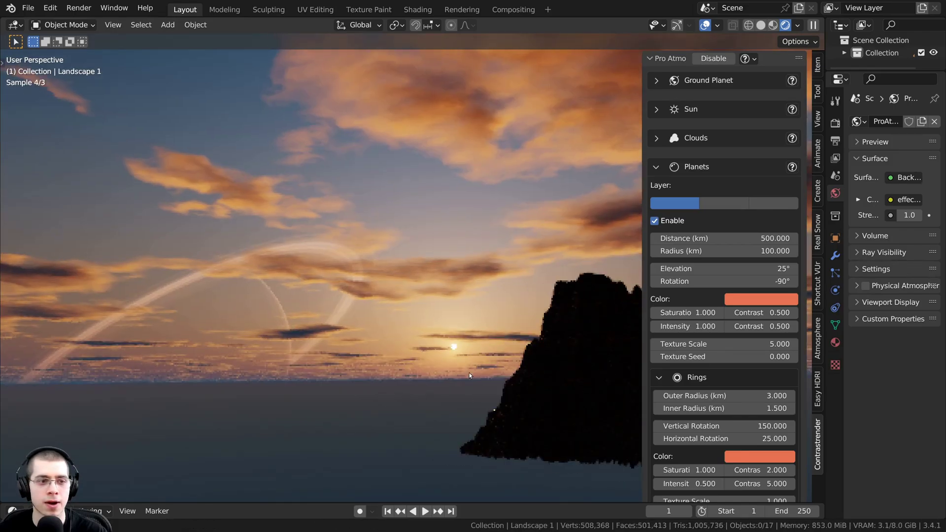
Set the planet's distance to 641.2 km, radius to 105.6 km, elevation to 31.6° and rotation to -64.7°.
{"action": "middle_click_drag", "start_coordinate": [469, 372], "coordinate": [491, 361]}
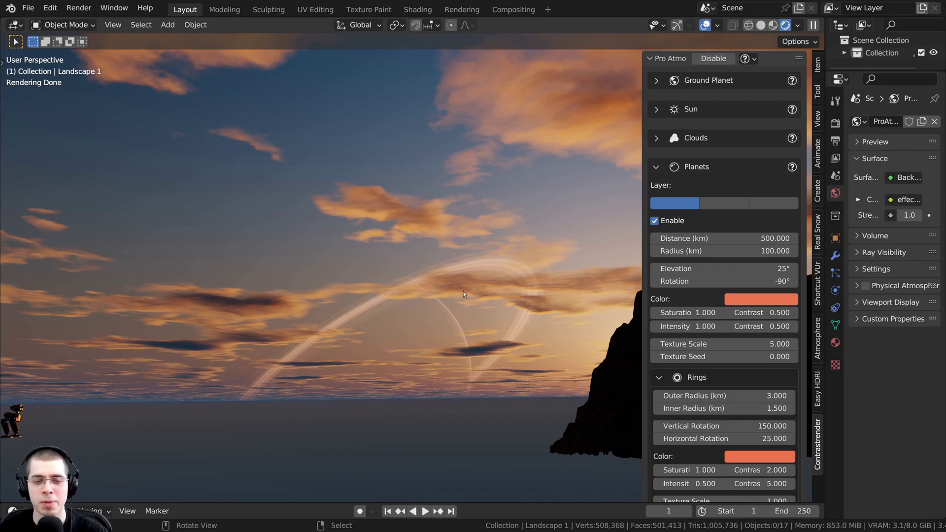
{"action": "middle_click_drag", "start_coordinate": [451, 302], "coordinate": [470, 326]}
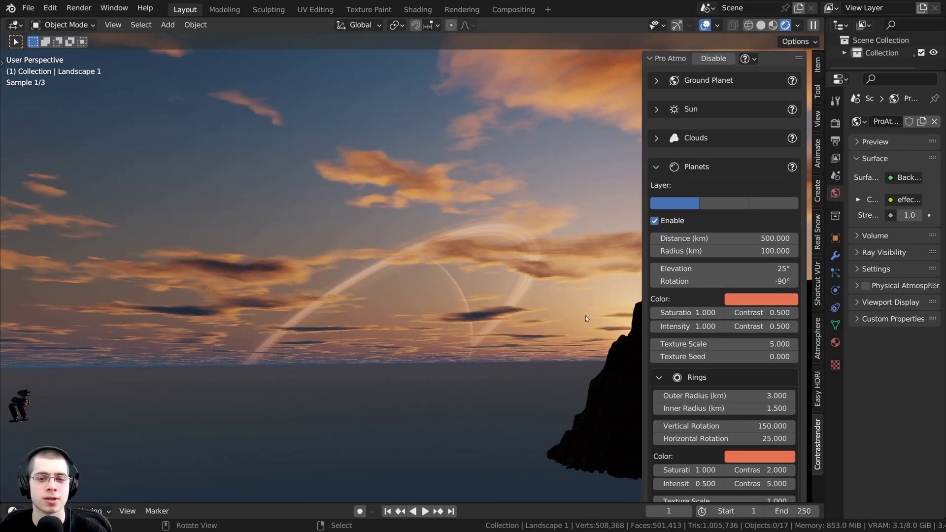
{"action": "left_click_drag", "start_coordinate": [670, 281], "coordinate": [463, 267]}
Change the planet's color to orange and its rings' color to saturated red-orange.
{"action": "left_click", "coordinate": [761, 299]}
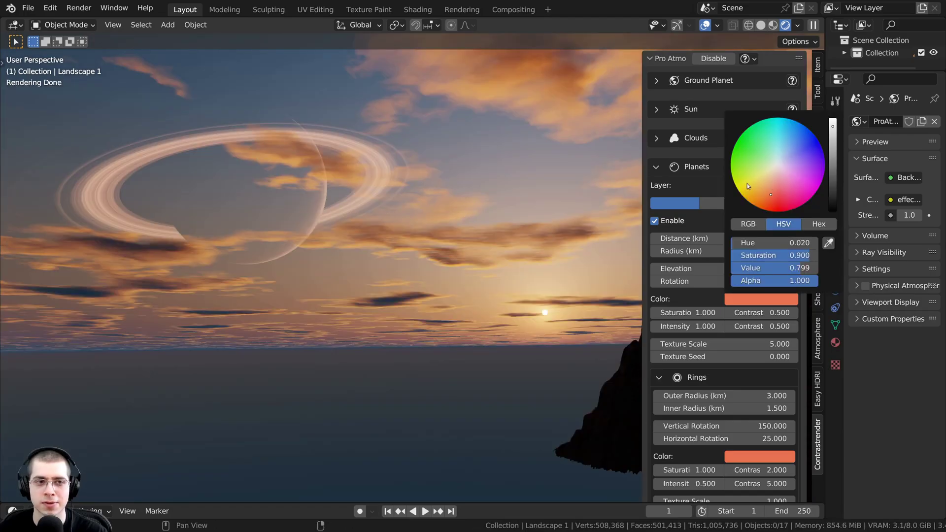
{"action": "mouse_move", "coordinate": [768, 199]}
{"action": "left_mouse_down"}
{"action": "mouse_move", "coordinate": [757, 199]}
{"action": "mouse_move", "coordinate": [766, 210]}
{"action": "left_mouse_up"}
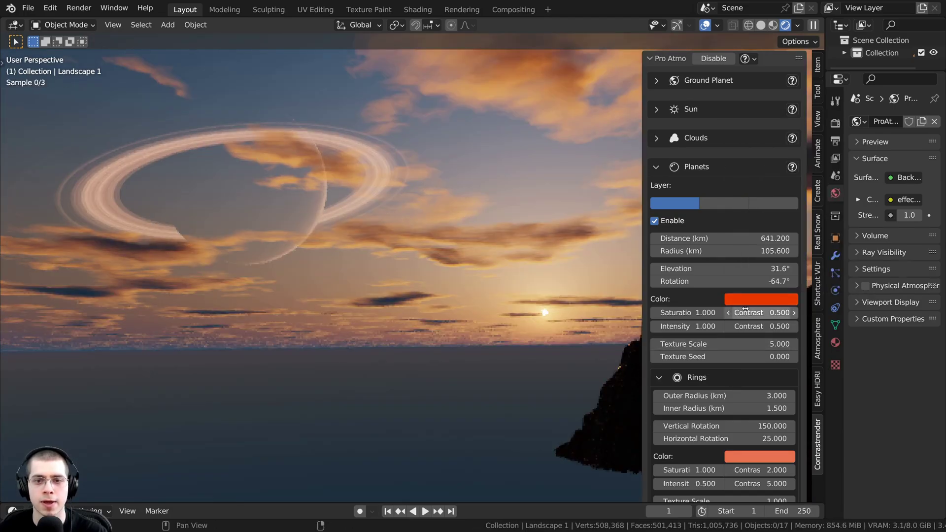
{"action": "left_click", "coordinate": [735, 296]}
{"action": "left_click_drag", "start_coordinate": [772, 114], "coordinate": [799, 123]}
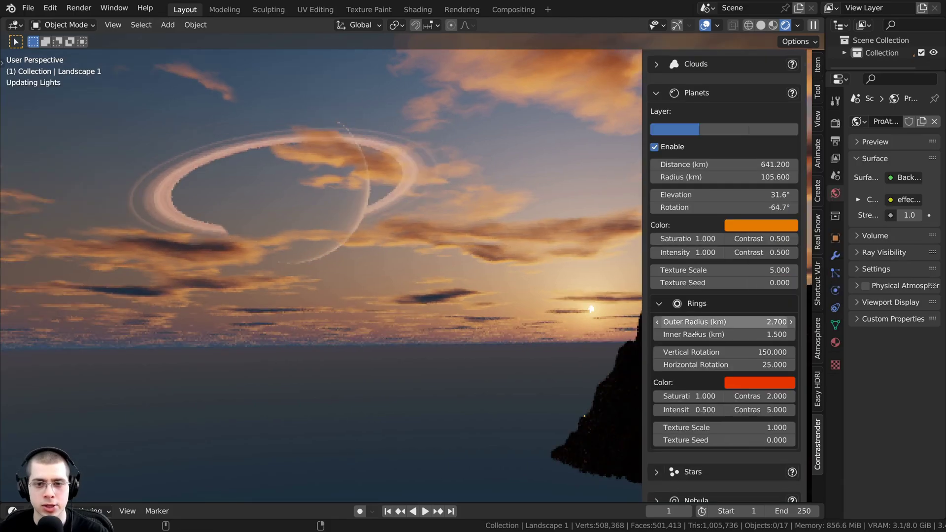
Set the rings' outer radius to 2.7 km, vertical rotation to 189.9 and horizontal rotation to -17.6.
{"action": "left_click_drag", "start_coordinate": [719, 334], "coordinate": [664, 365]}
{"action": "left_click_drag", "start_coordinate": [700, 352], "coordinate": [735, 352]}
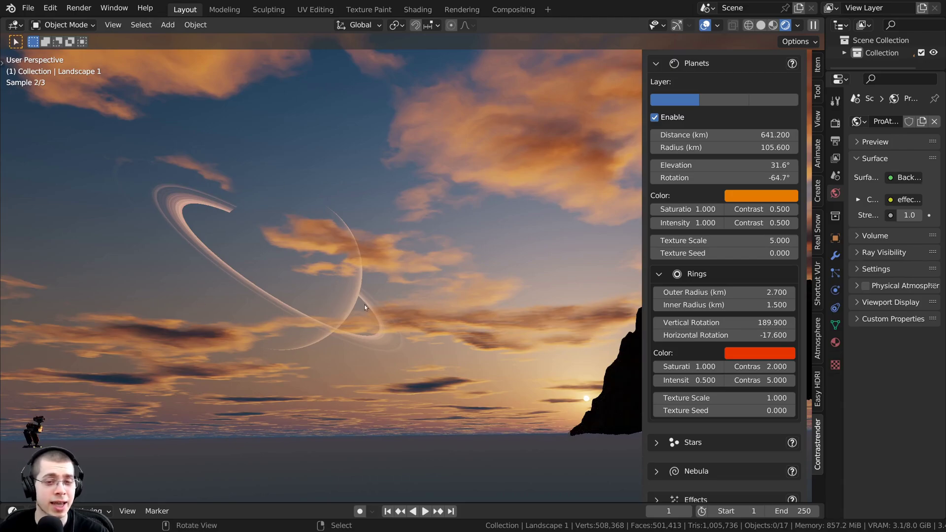
Set both the outer and inner radius of the planet's rings to 0 km.
{"action": "left_click", "coordinate": [698, 294]}
{"action": "type", "text": "0"}
{"action": "key", "text": "Return"}
{"action": "left_click", "coordinate": [701, 305]}
{"action": "type", "text": "0"}
{"action": "key", "text": "Return"}
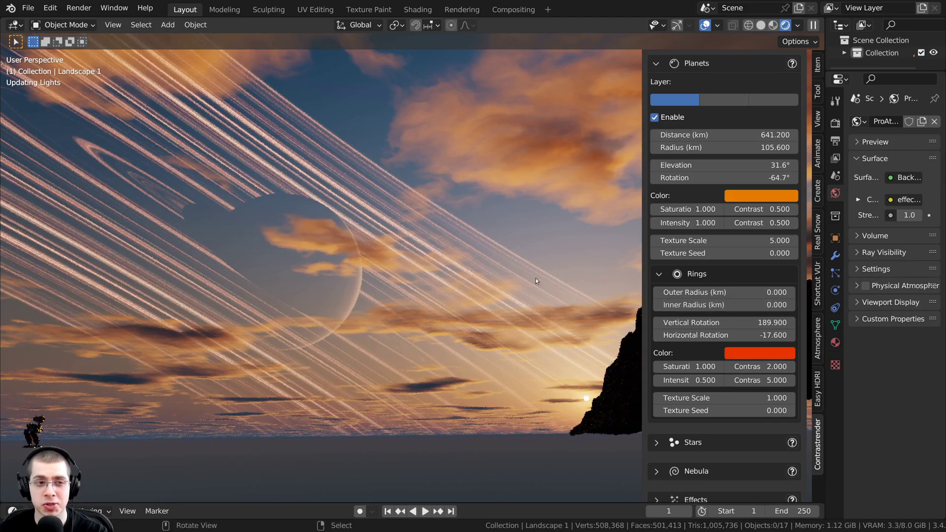
{"action": "middle_click_drag", "start_coordinate": [176, 176], "coordinate": [359, 189]}
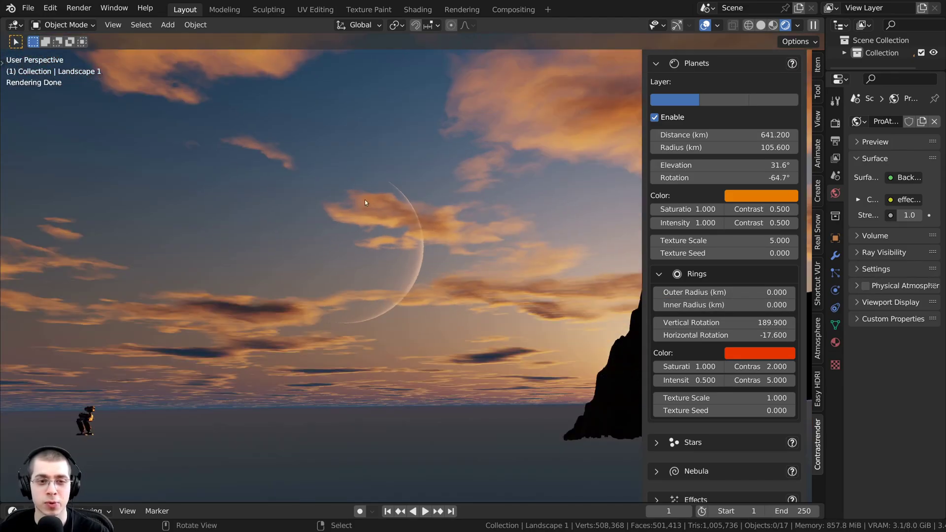
Set the planet's radius to 56.3 km, elevation to 47.1° and rotation to -53.2°.
{"action": "scroll", "coordinate": [724, 246], "scroll_direction": "up", "scroll_amount": 4}
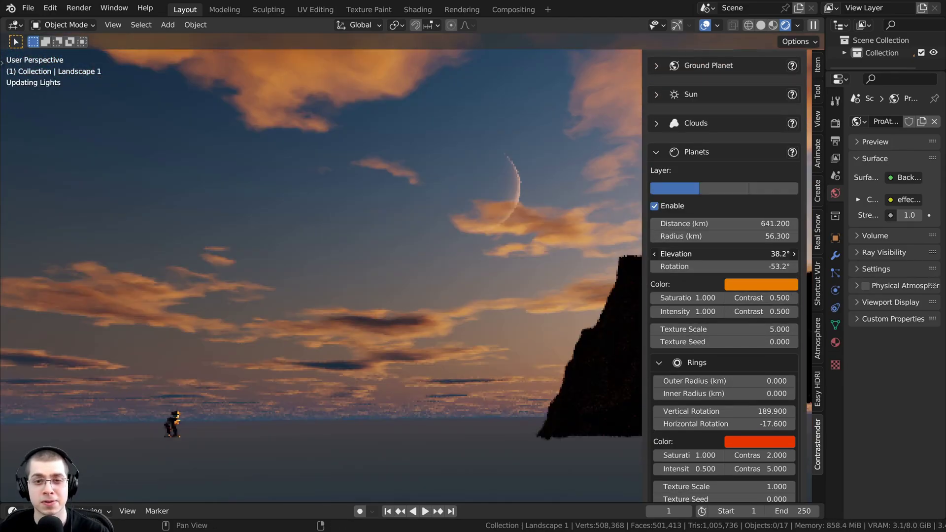
{"action": "left_click_drag", "start_coordinate": [724, 254], "coordinate": [754, 254]}
{"action": "middle_click_drag", "start_coordinate": [345, 120], "coordinate": [373, 114]}
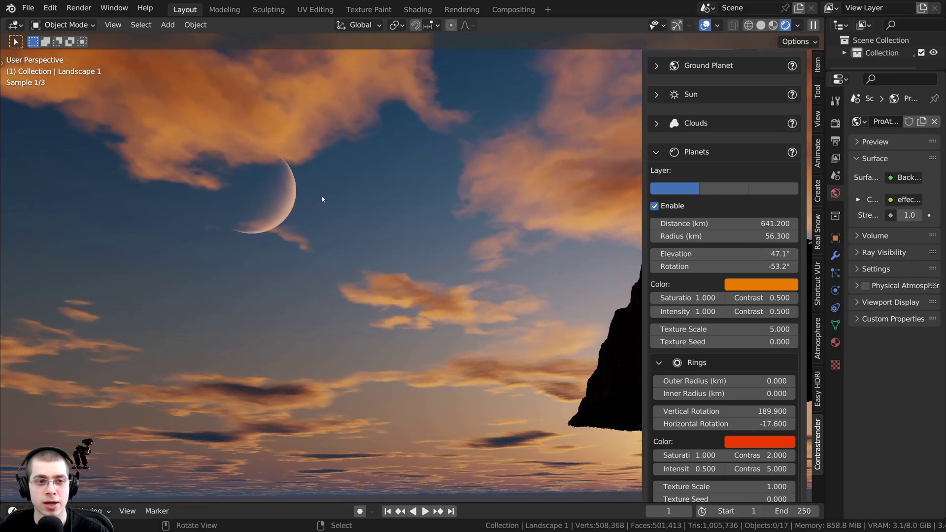
{"action": "middle_click_drag", "start_coordinate": [271, 211], "coordinate": [386, 232]}
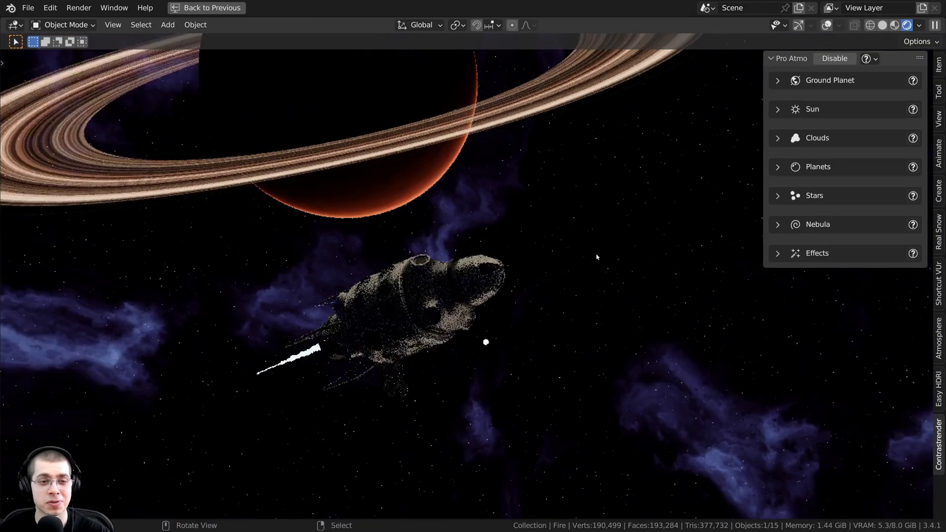
{"action": "middle_click_drag", "start_coordinate": [553, 277], "coordinate": [407, 334]}
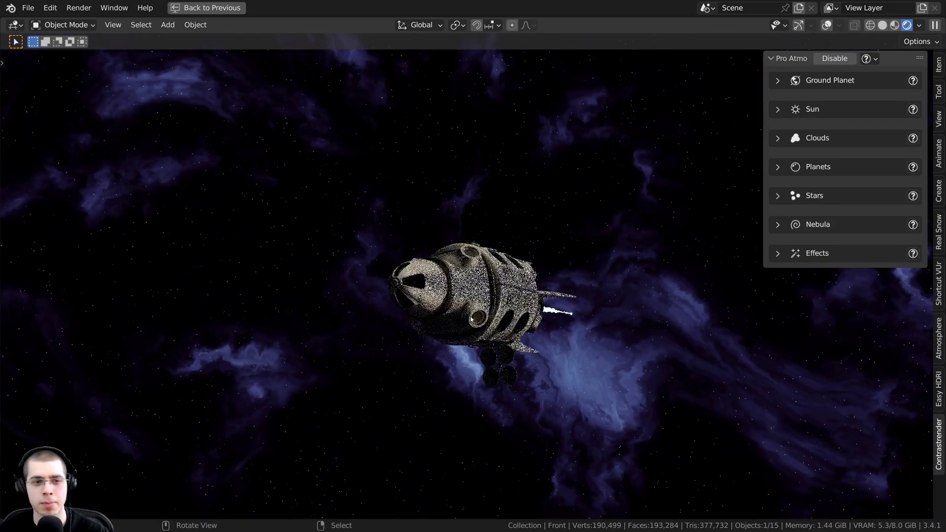
{"action": "middle_click_drag", "start_coordinate": [471, 320], "coordinate": [462, 456]}
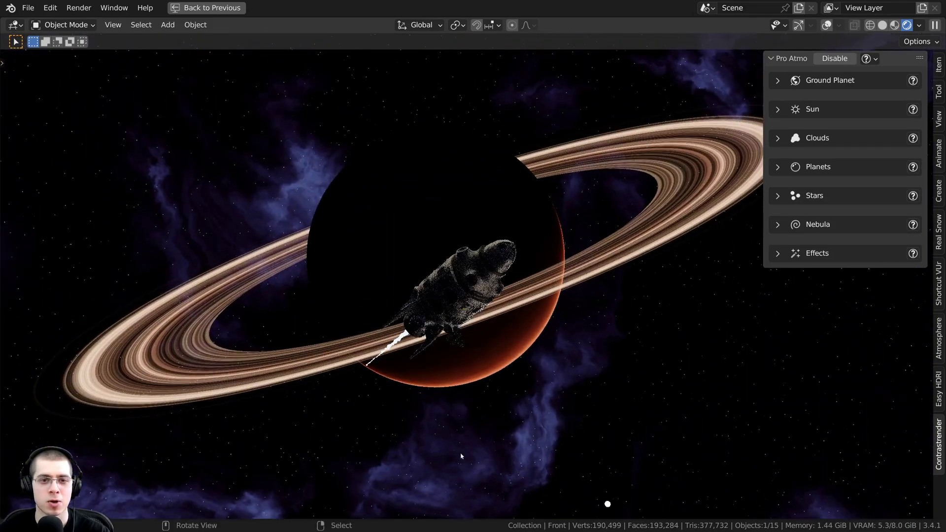
{"action": "middle_click_drag", "start_coordinate": [355, 323], "coordinate": [458, 221]}
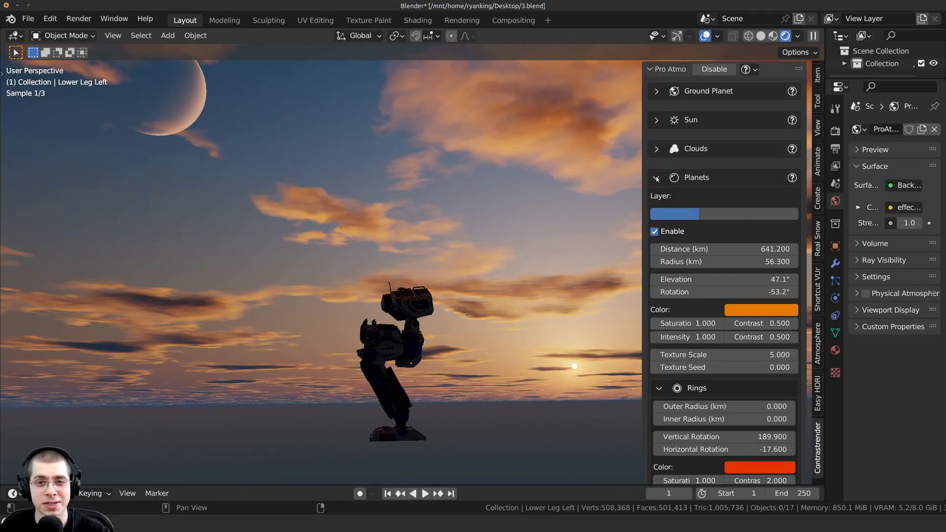
Collapse the Planets settings, open the Stars settings and enable the first star layer.
{"action": "left_click", "coordinate": [656, 178]}
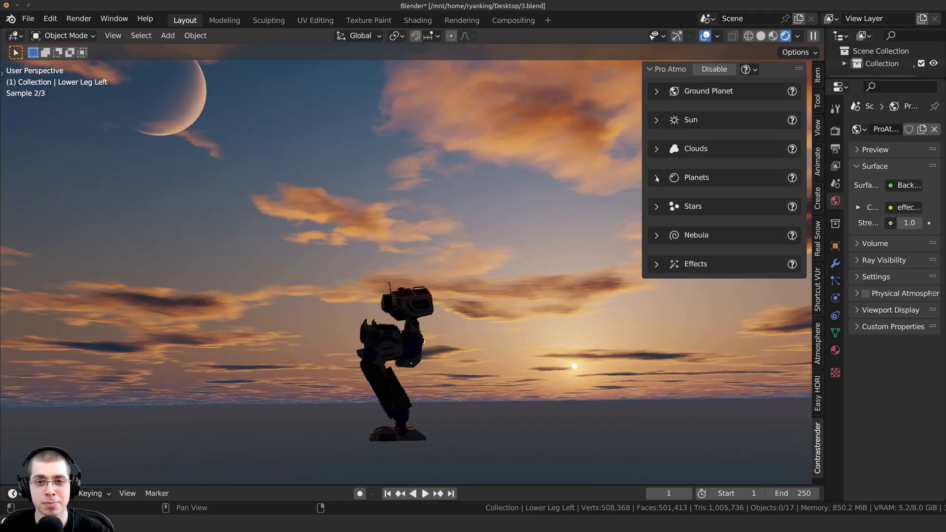
{"action": "left_click", "coordinate": [678, 210]}
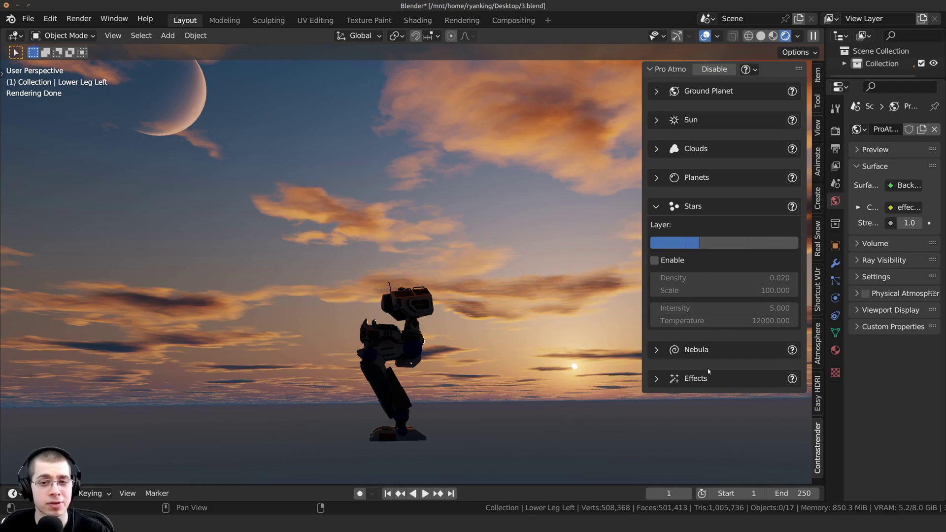
{"action": "left_click", "coordinate": [654, 261]}
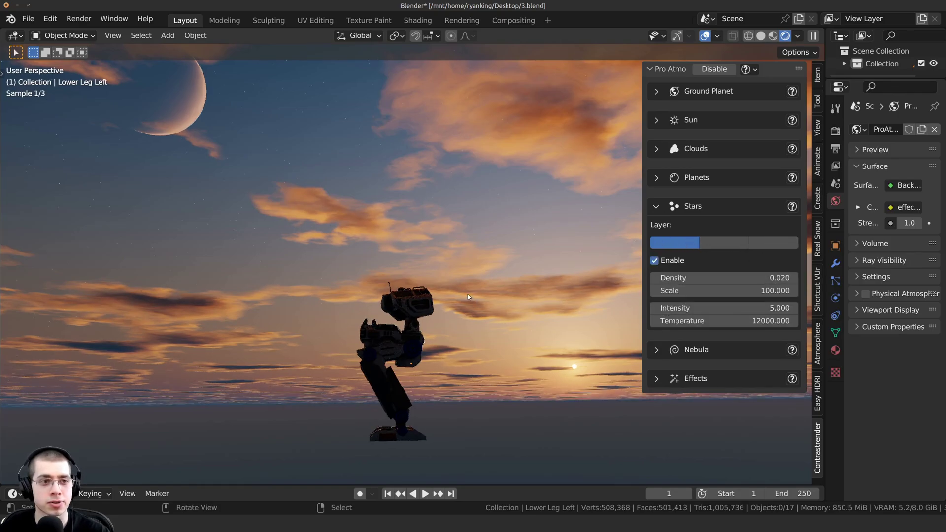
{"action": "middle_click_drag", "start_coordinate": [468, 294], "coordinate": [478, 223]}
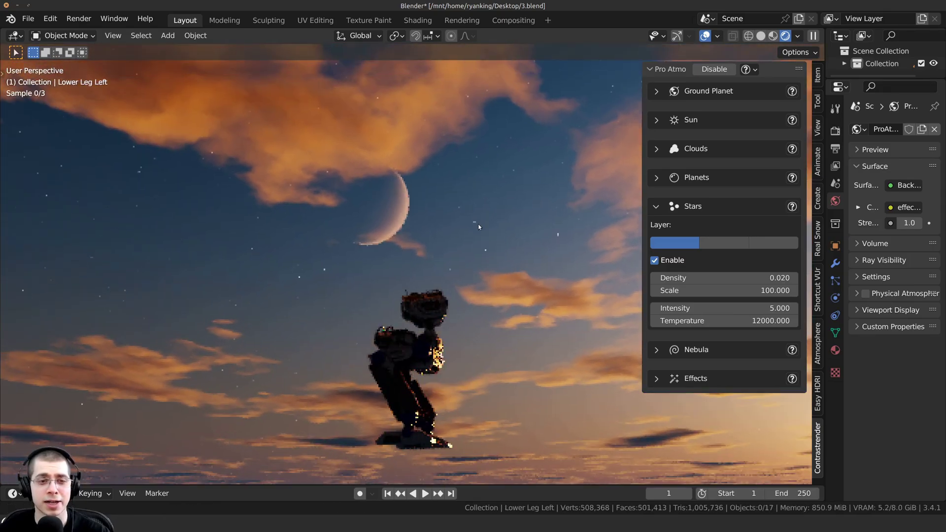
Set the sun's elevation to 80.8° and temperature to 10000, and collapse its settings.
{"action": "left_click", "coordinate": [655, 120]}
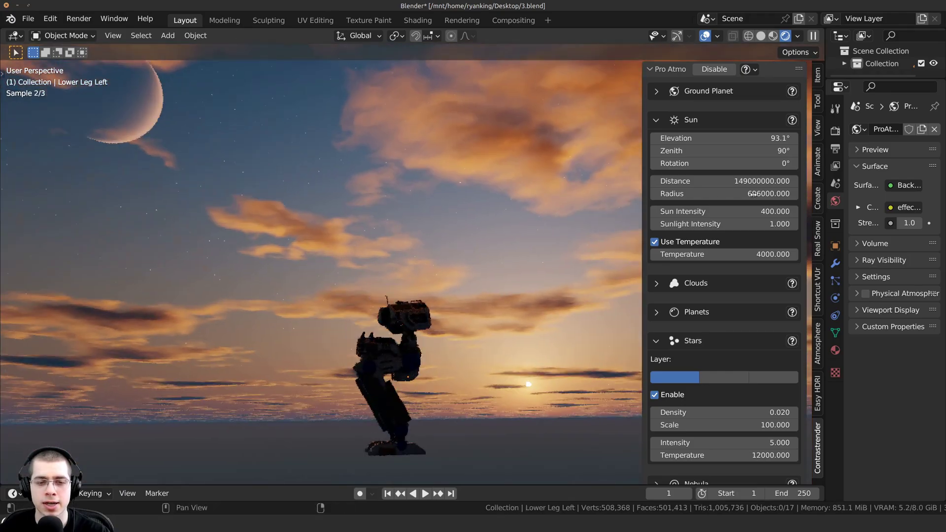
{"action": "left_click_drag", "start_coordinate": [754, 137], "coordinate": [692, 138]}
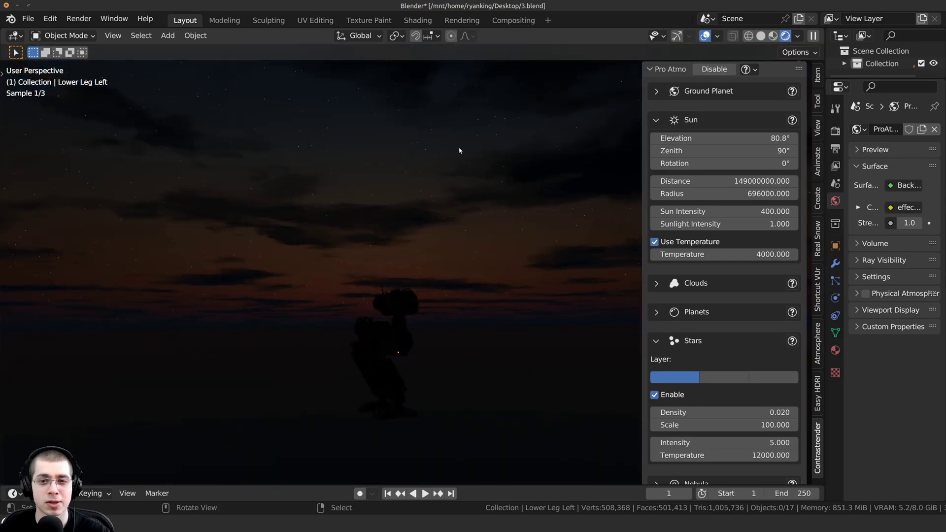
{"action": "left_click", "coordinate": [719, 254]}
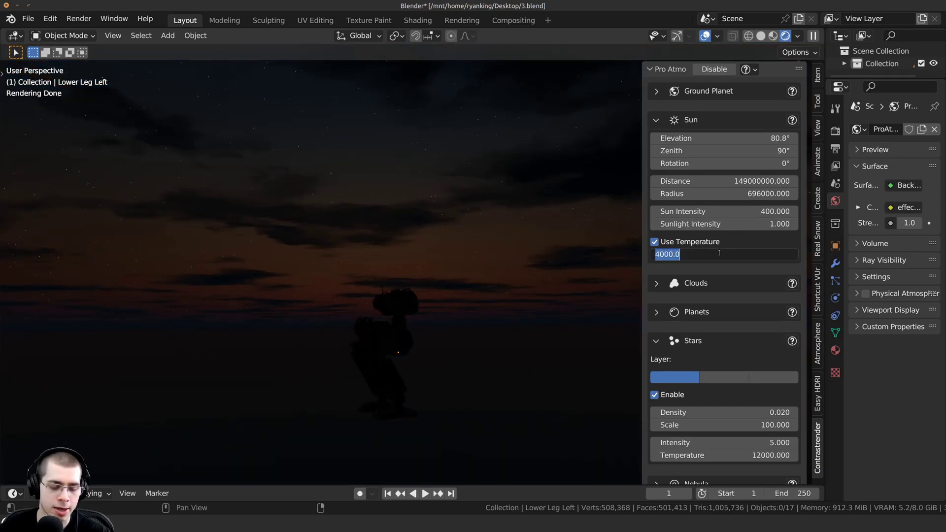
{"action": "type", "text": "100"}
{"action": "key", "text": "Return"}
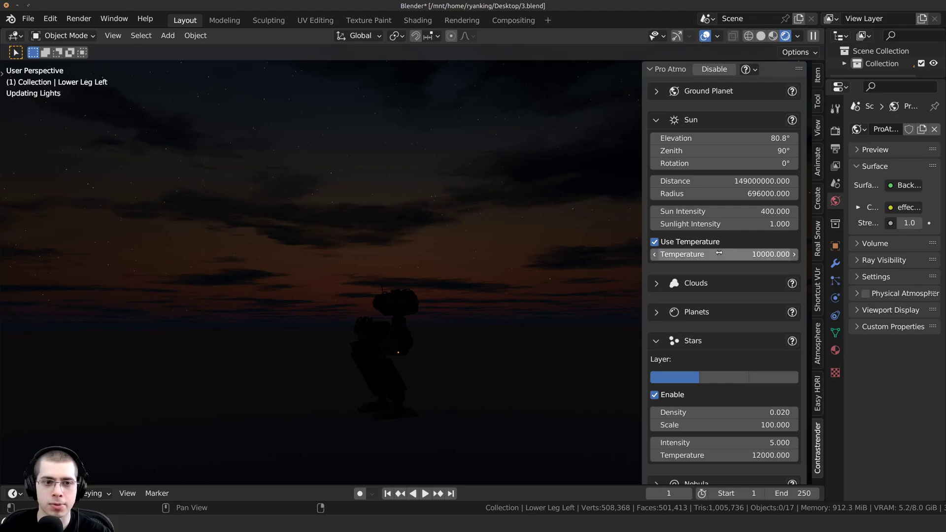
{"action": "left_click", "coordinate": [656, 120]}
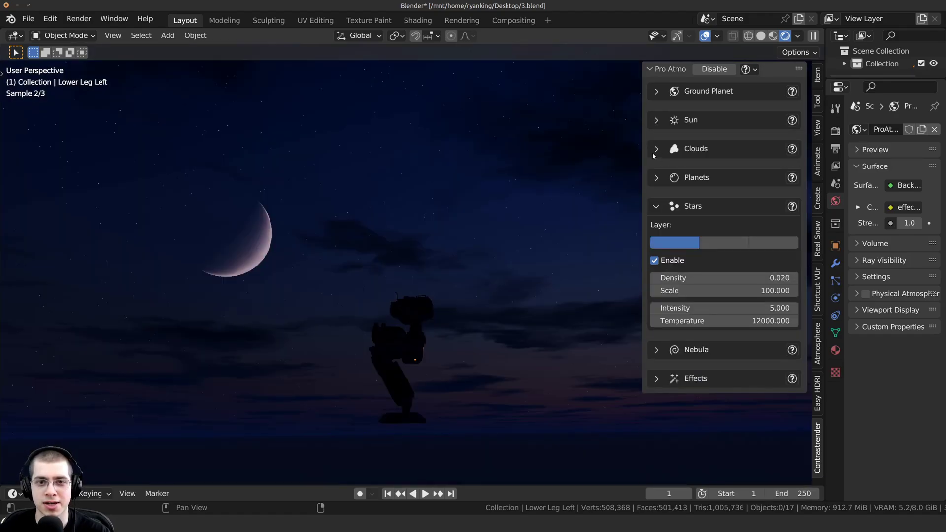
Change the planet's color to a dark blue with hue 0.595 and saturation 0.940, and its rings' color to light blue.
{"action": "left_click", "coordinate": [656, 178]}
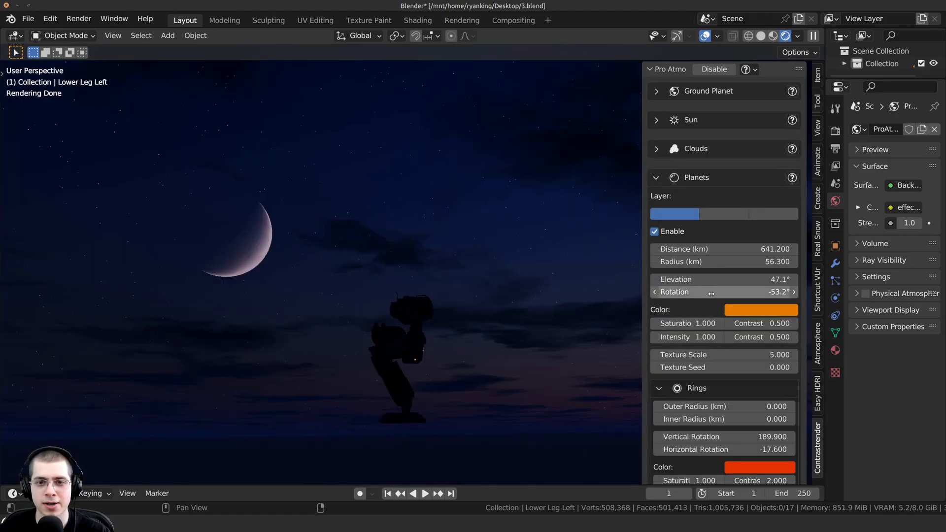
{"action": "left_click", "coordinate": [771, 312]}
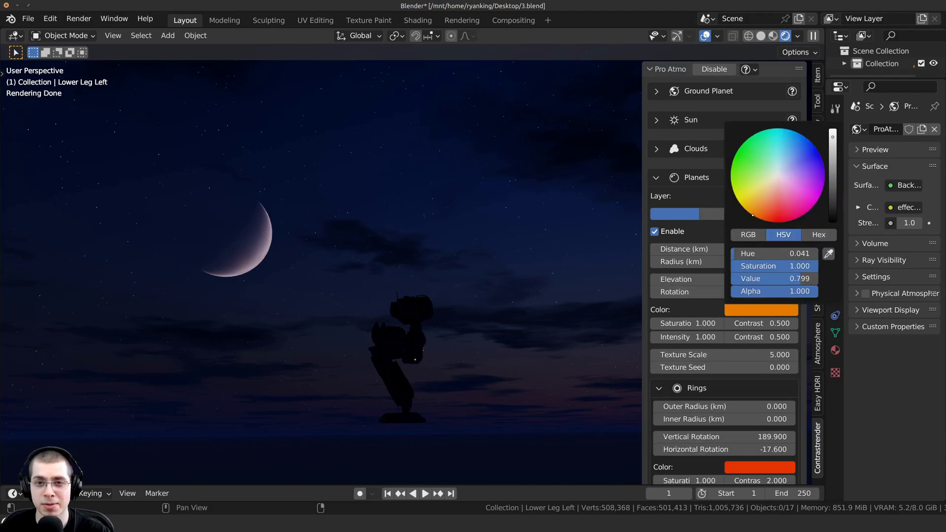
{"action": "left_click", "coordinate": [789, 146]}
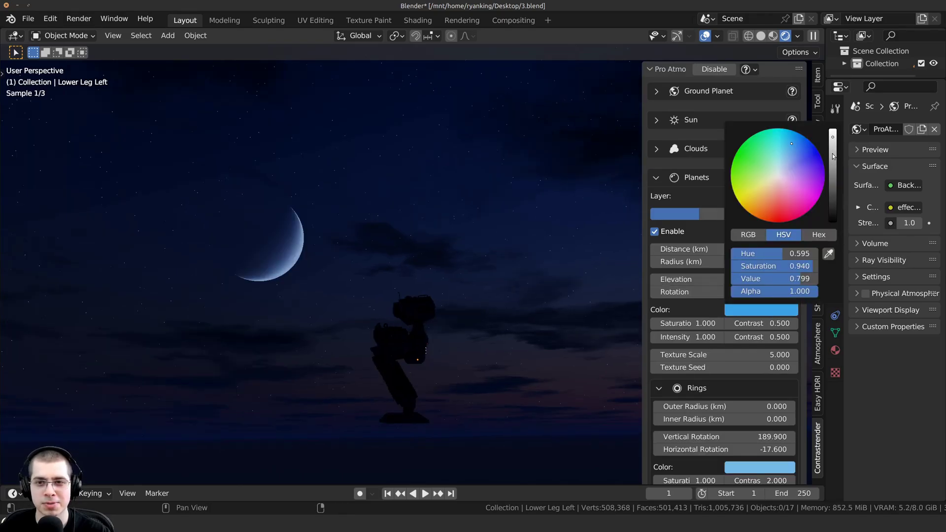
{"action": "left_click_drag", "start_coordinate": [832, 153], "coordinate": [832, 185]}
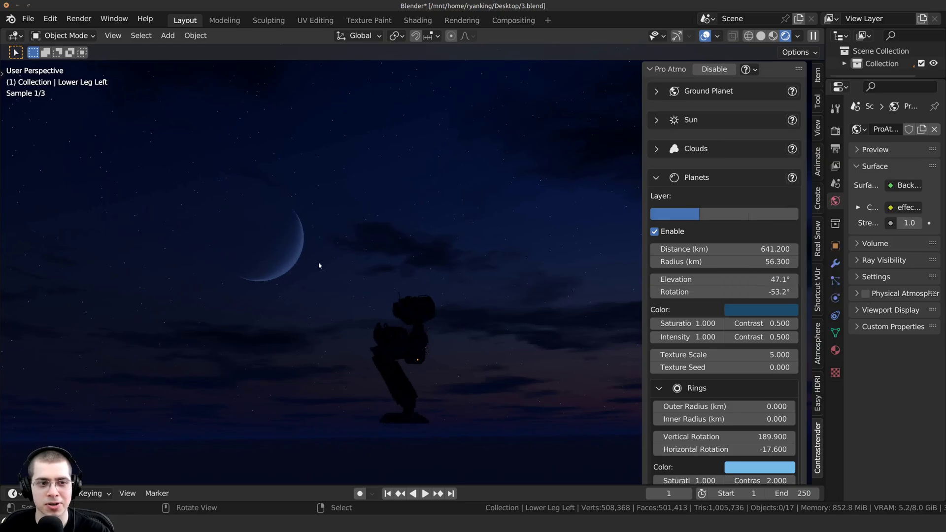
{"action": "middle_click_drag", "start_coordinate": [362, 300], "coordinate": [264, 191]}
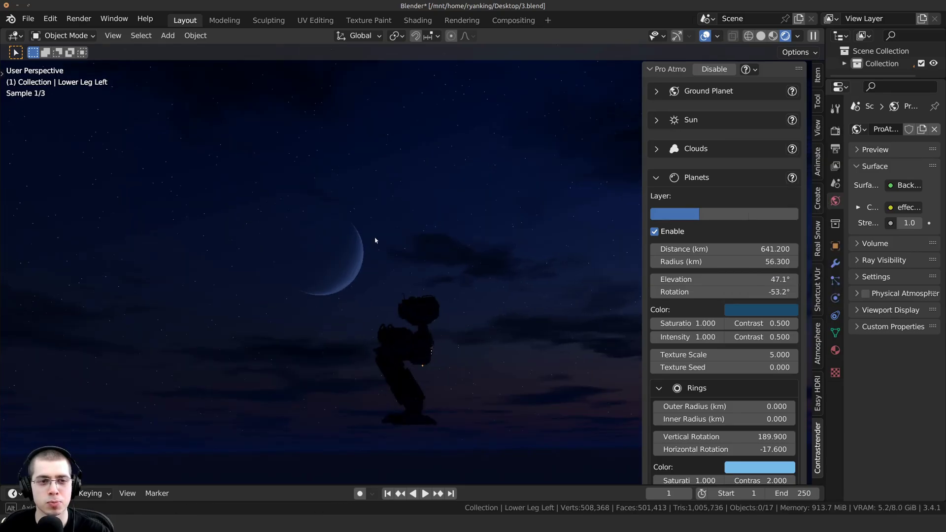
{"action": "middle_click_drag", "start_coordinate": [376, 241], "coordinate": [610, 237]}
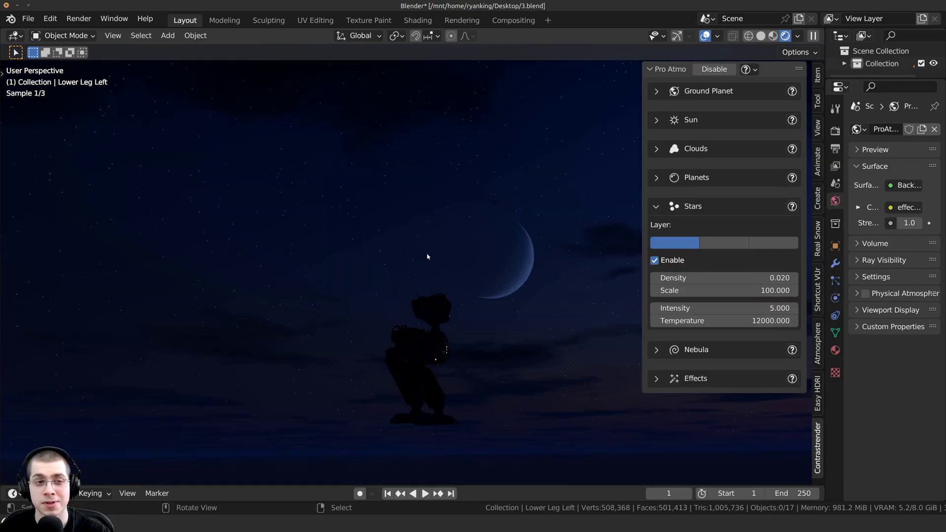
Set the first star layer's density to 0.03 and scale to 100.7, and check the night sky.
{"action": "middle_click_drag", "start_coordinate": [428, 256], "coordinate": [606, 269]}
{"action": "left_click", "coordinate": [707, 281]}
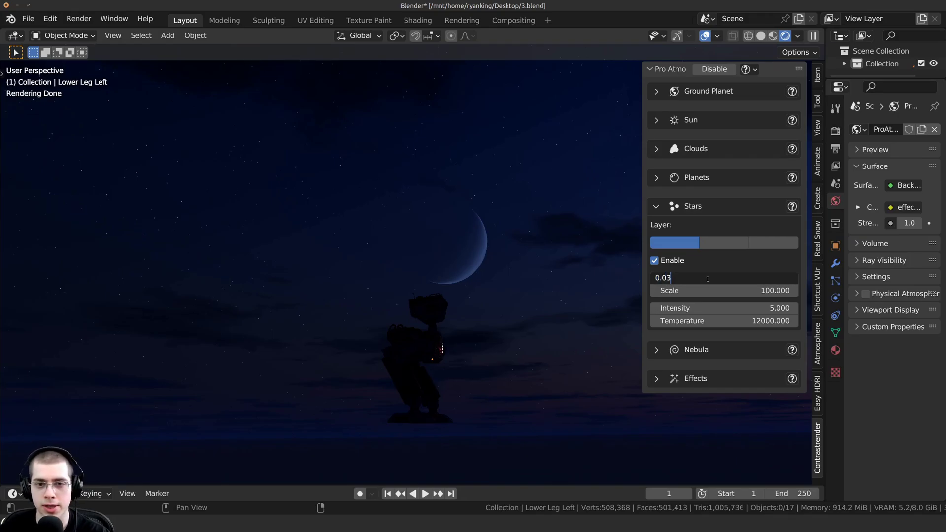
{"action": "key", "text": "Return"}
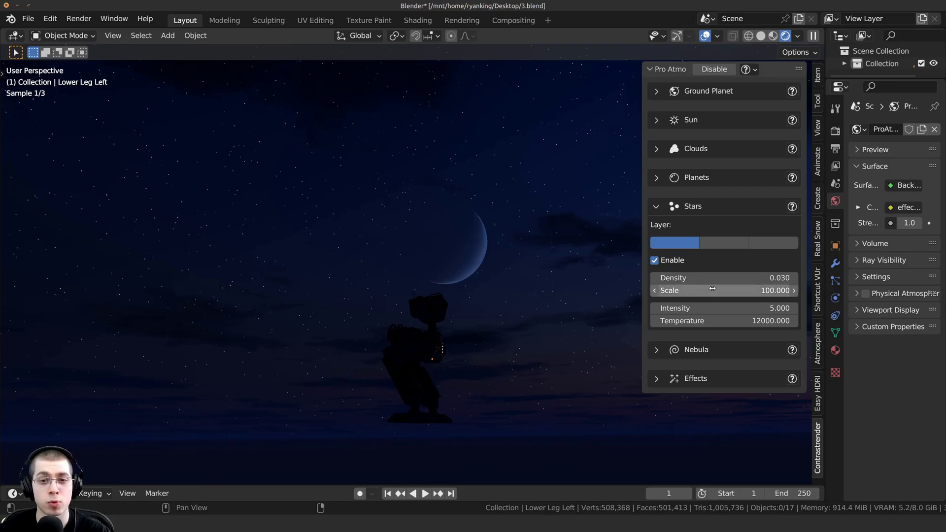
{"action": "left_click_drag", "start_coordinate": [710, 291], "coordinate": [715, 292]}
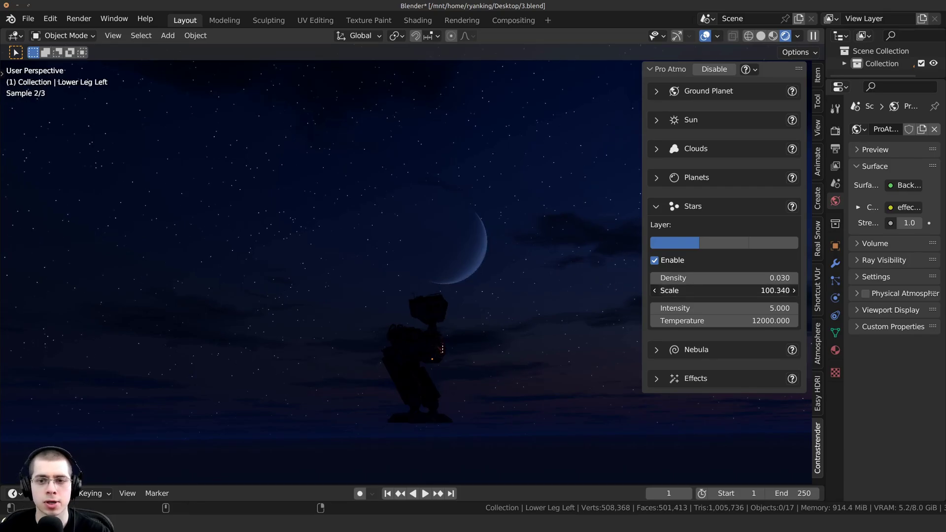
{"action": "left_click_drag", "start_coordinate": [716, 292], "coordinate": [722, 292]}
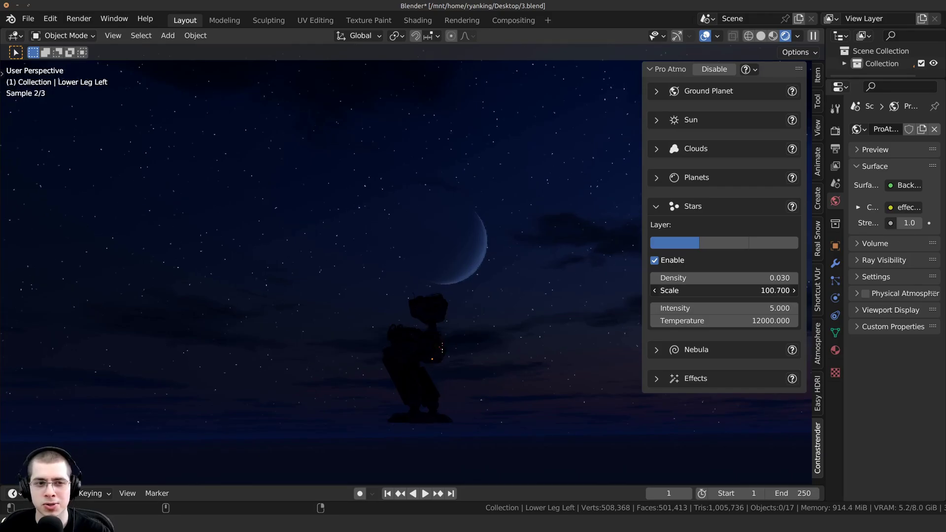
{"action": "middle_click_drag", "start_coordinate": [376, 207], "coordinate": [500, 179]}
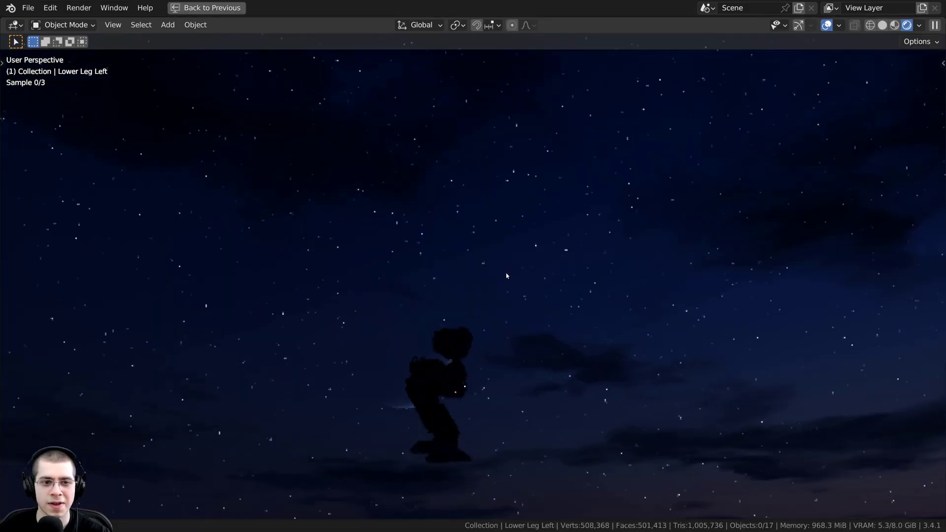
{"action": "middle_click_drag", "start_coordinate": [506, 275], "coordinate": [281, 272]}
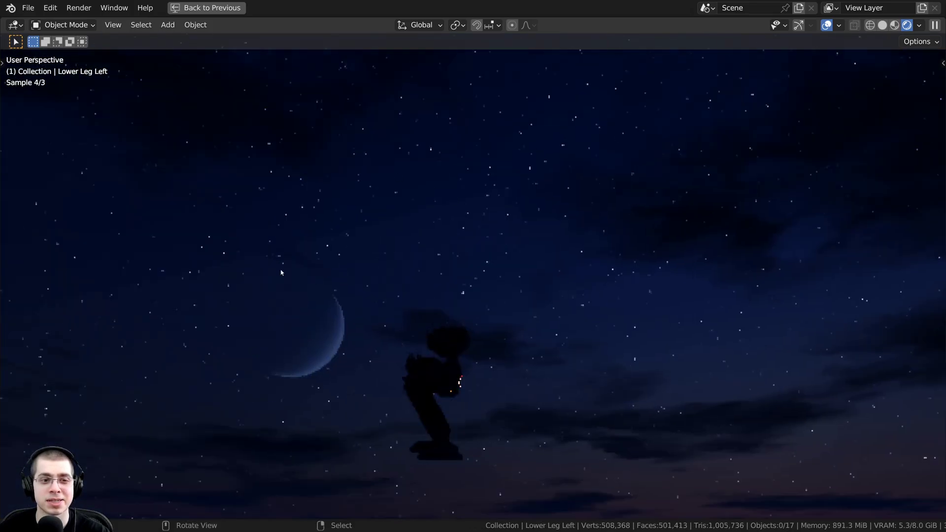
{"action": "middle_click_drag", "start_coordinate": [502, 352], "coordinate": [597, 363]}
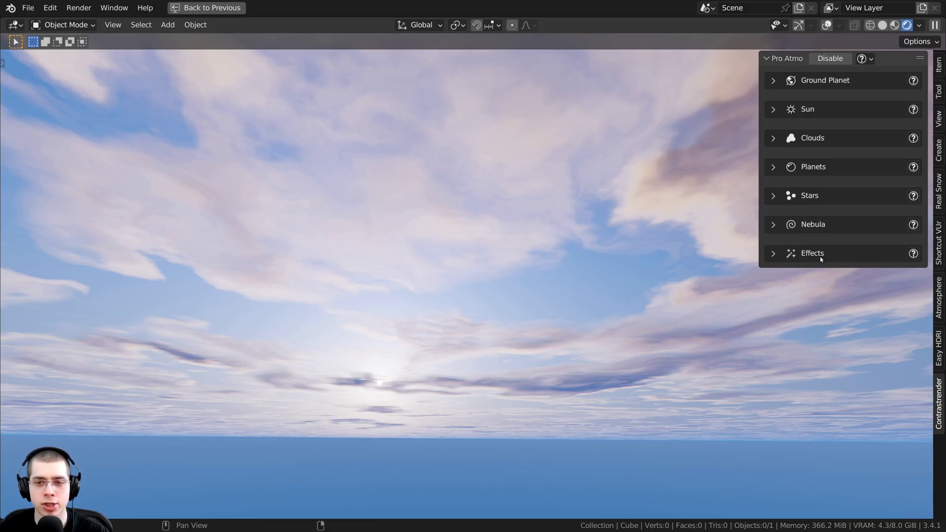
Apply the Black-And-White preset in the Effects settings and replace it with the Sunset preset.
{"action": "left_click", "coordinate": [773, 254]}
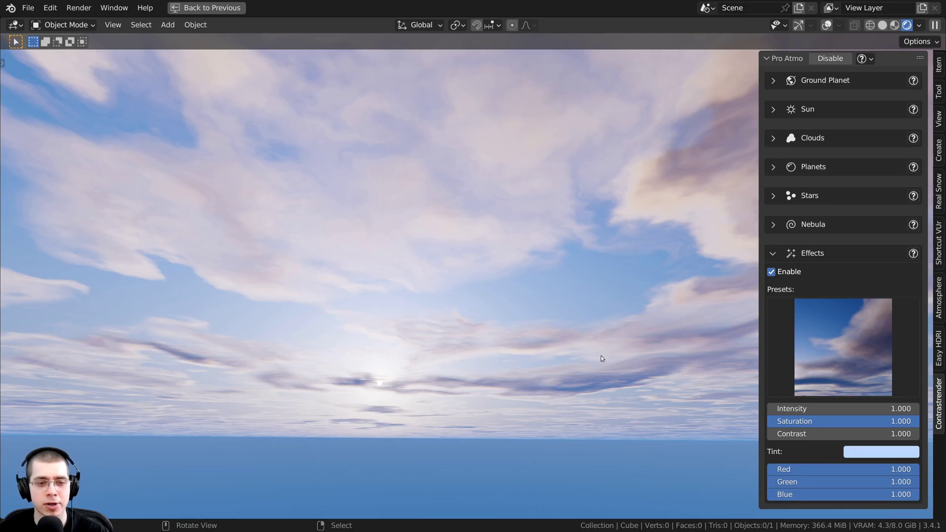
{"action": "middle_click_drag", "start_coordinate": [602, 359], "coordinate": [542, 341]}
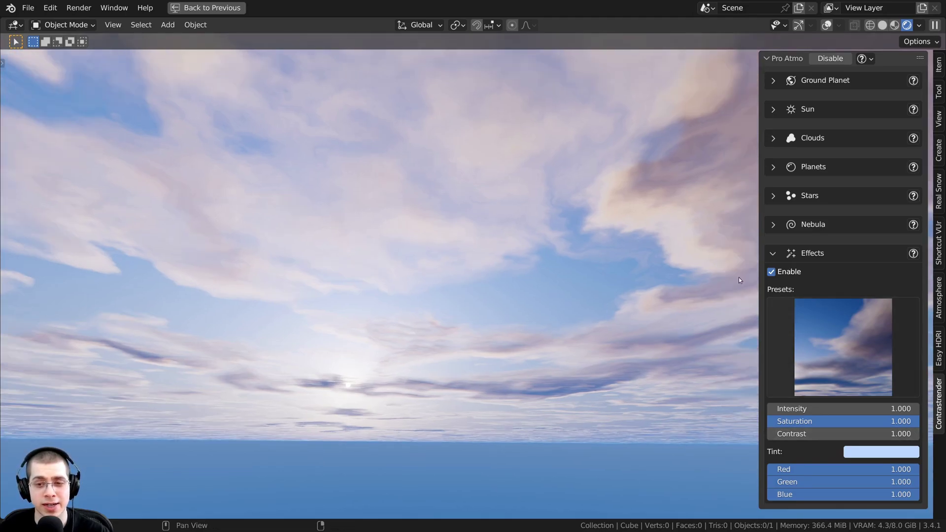
{"action": "left_click", "coordinate": [818, 350]}
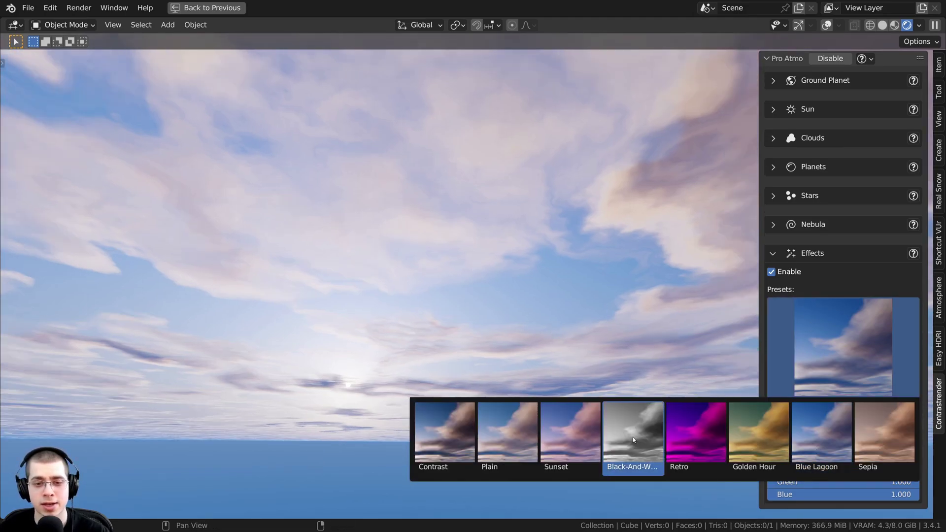
{"action": "left_click", "coordinate": [630, 436]}
{"action": "left_click", "coordinate": [822, 354]}
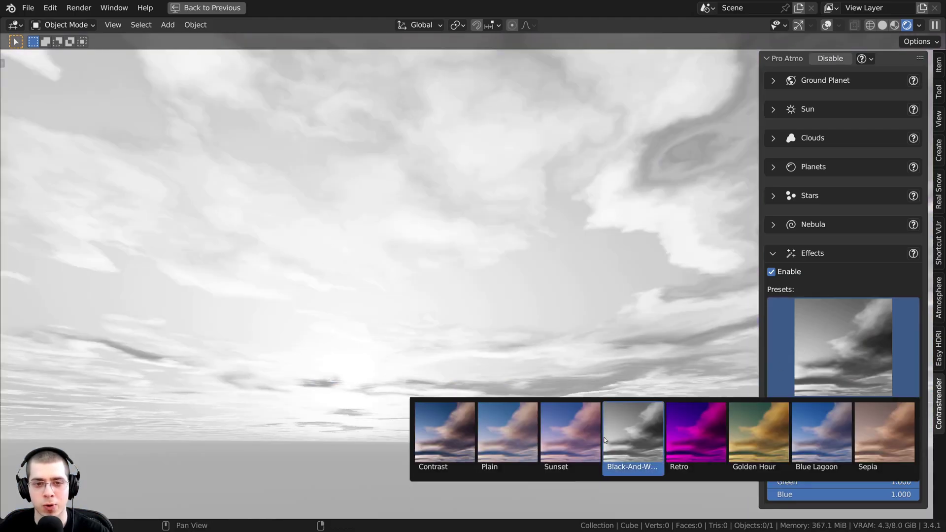
{"action": "left_click", "coordinate": [565, 438]}
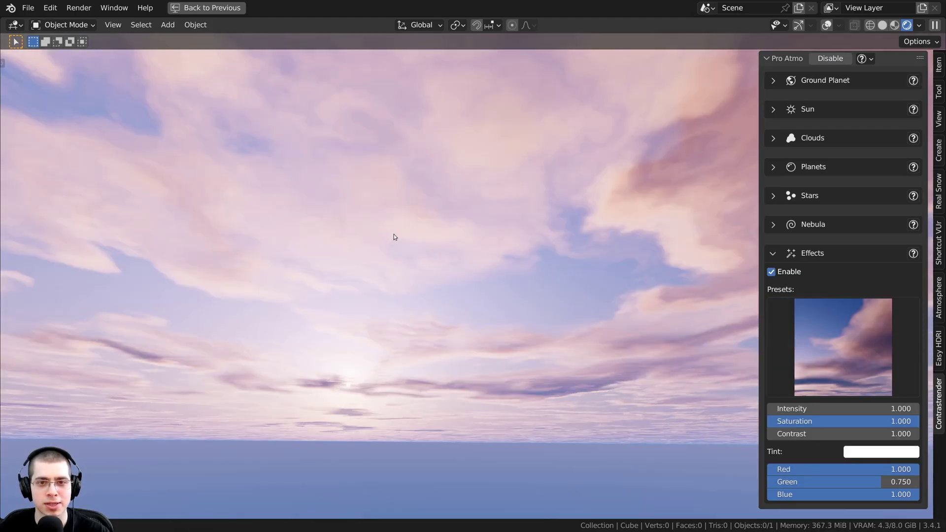
Apply the Blue Lagoon preset in the Effects settings and replace it with the Retro preset.
{"action": "left_click", "coordinate": [844, 340]}
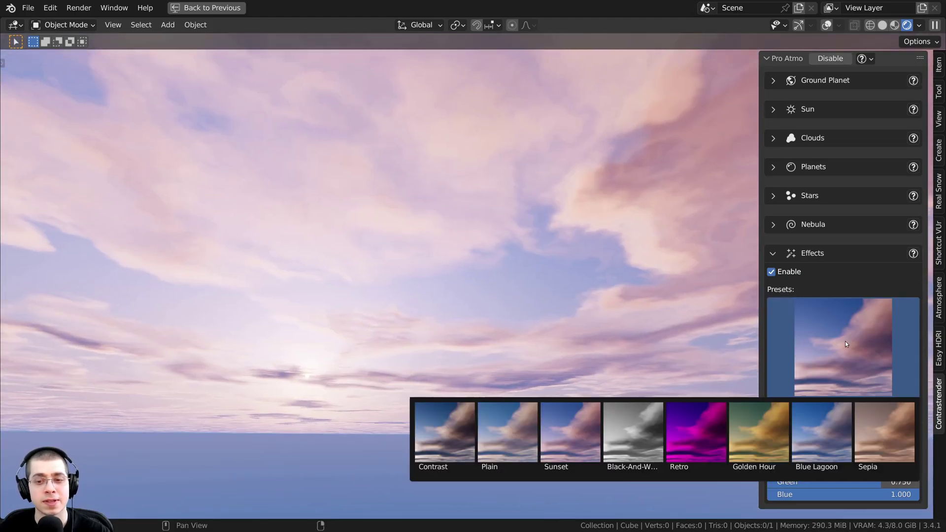
{"action": "left_click", "coordinate": [811, 436]}
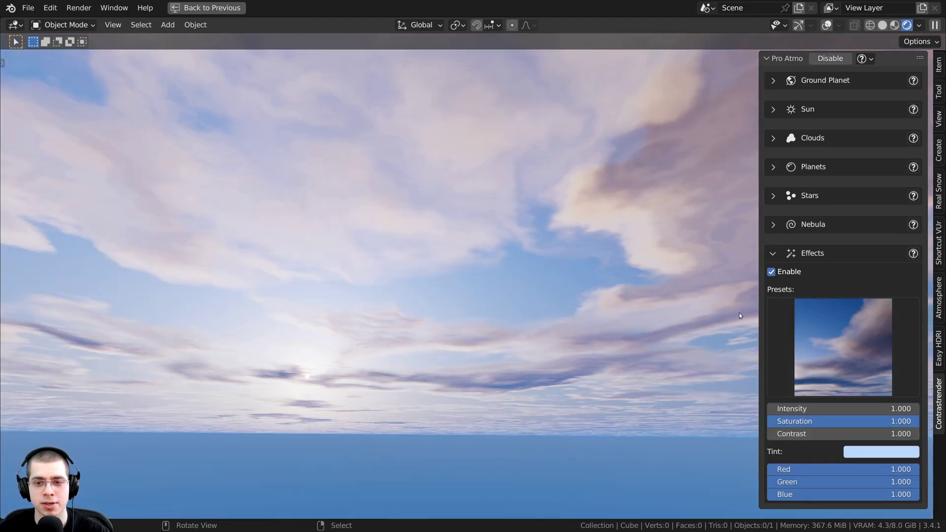
{"action": "left_click", "coordinate": [794, 343]}
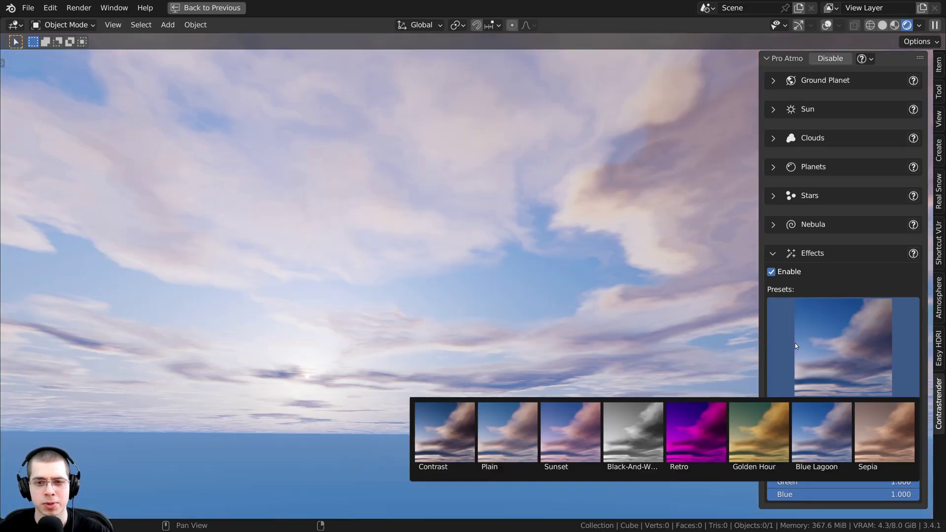
{"action": "left_click", "coordinate": [680, 447]}
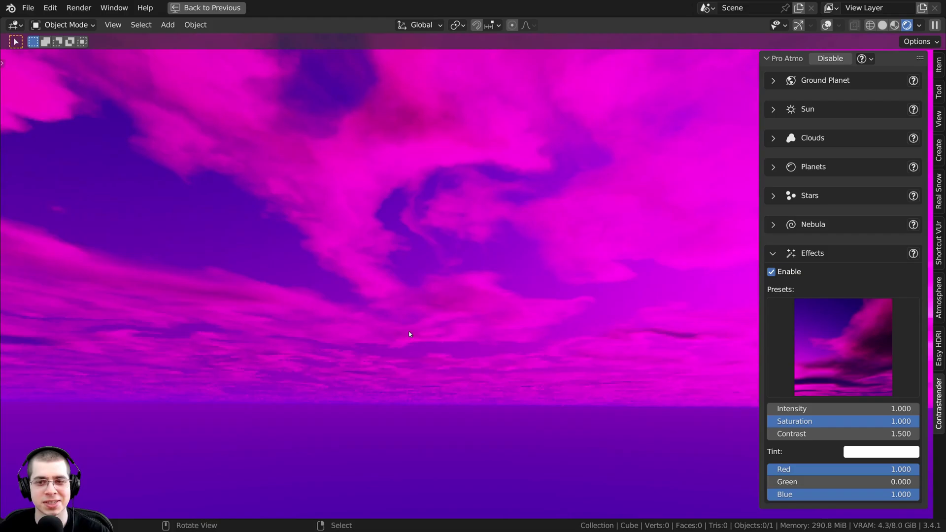
Lower the Retro effect's saturation to about 0.41 and raise it back to full.
{"action": "left_click", "coordinate": [805, 331]}
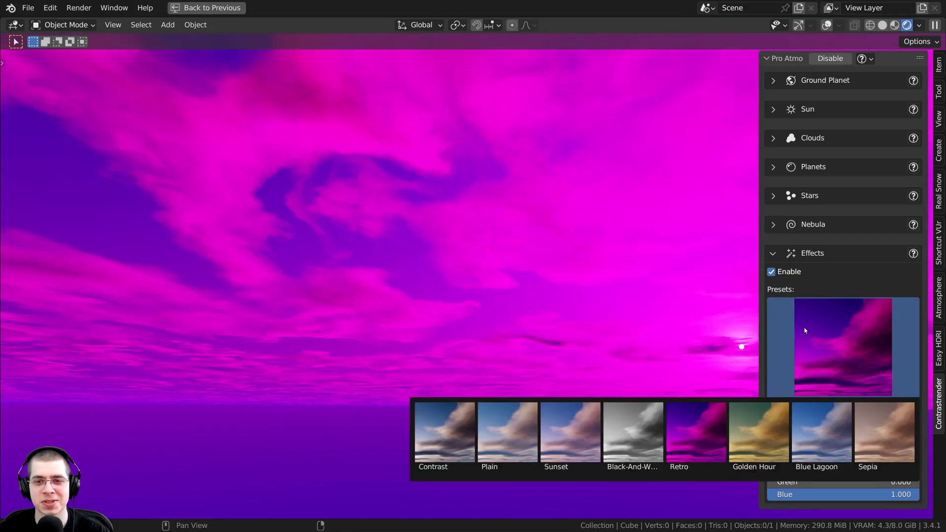
{"action": "left_click_drag", "start_coordinate": [841, 416], "coordinate": [751, 416]}
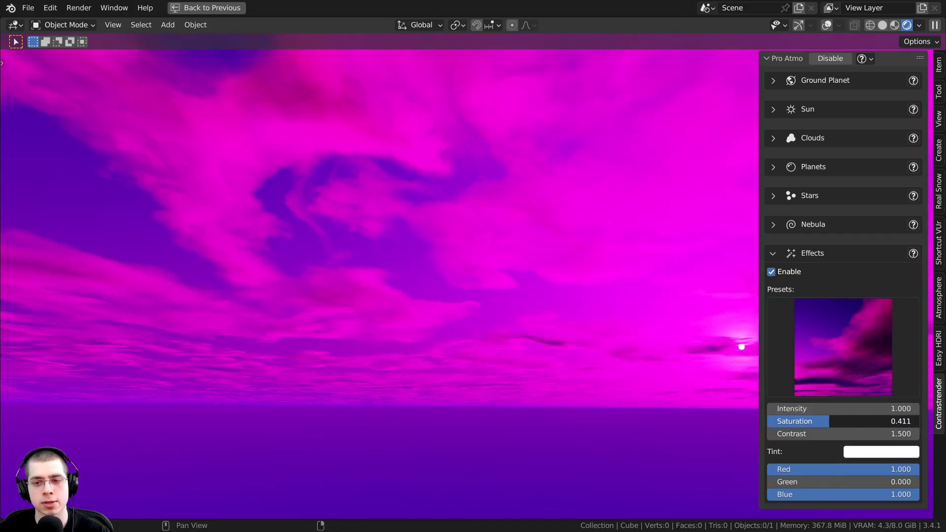
{"action": "left_click_drag", "start_coordinate": [823, 421], "coordinate": [919, 421]}
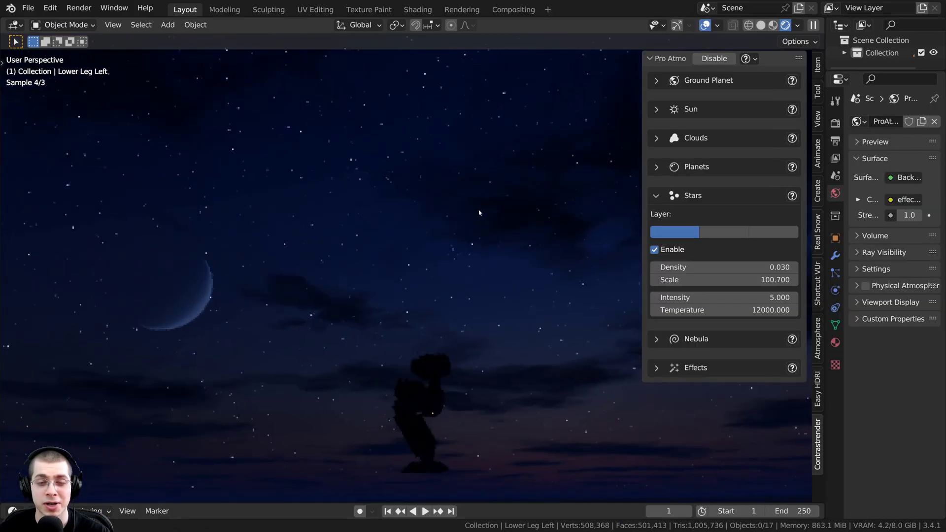
Disable the first cloud layer in the night scene and collapse the cloud settings.
{"action": "middle_click_drag", "start_coordinate": [479, 214], "coordinate": [405, 97]}
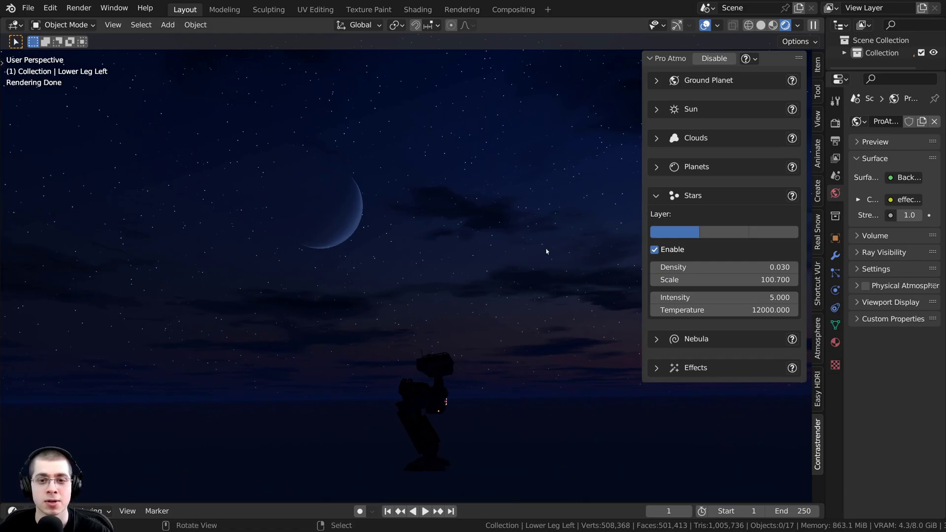
{"action": "middle_click_drag", "start_coordinate": [546, 251], "coordinate": [557, 256]}
{"action": "left_click", "coordinate": [659, 138]}
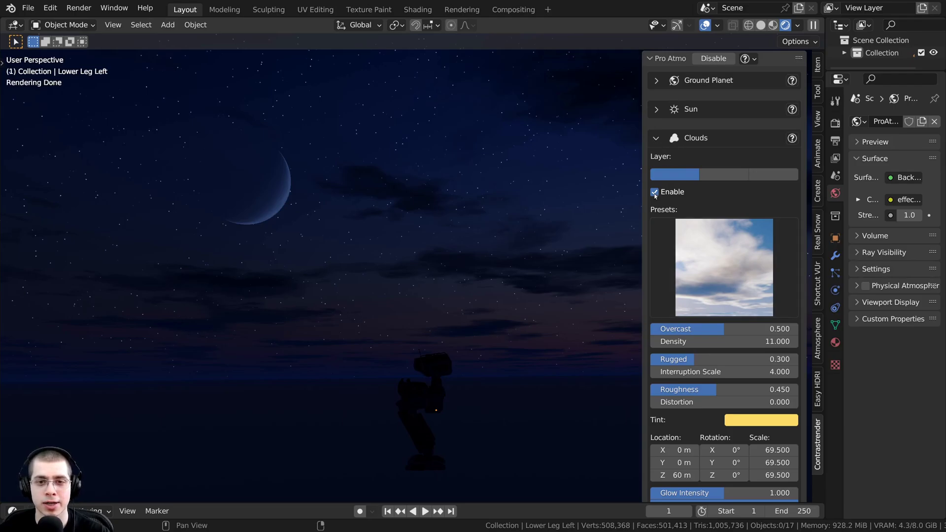
{"action": "left_click", "coordinate": [654, 192]}
{"action": "left_click", "coordinate": [656, 138]}
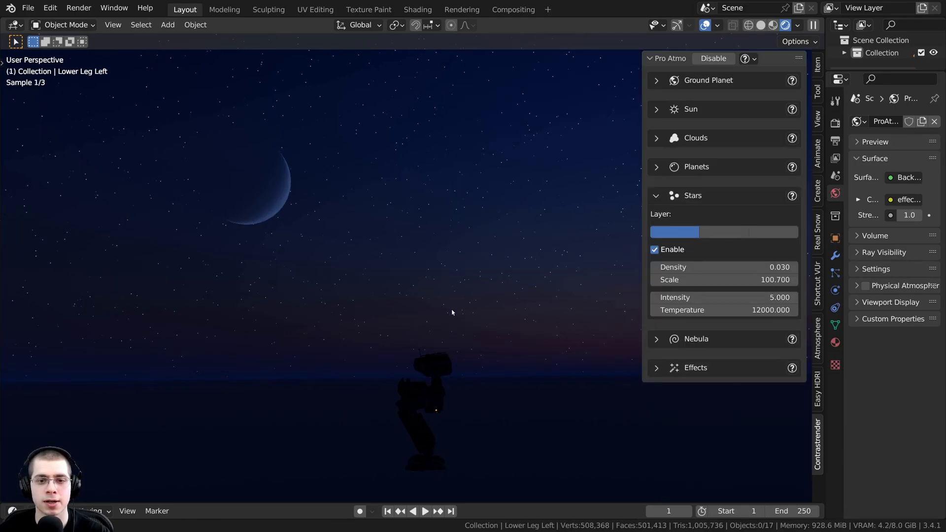
Disable the ground planet's ground and atmosphere to turn the night sky into open space.
{"action": "left_click", "coordinate": [656, 81]}
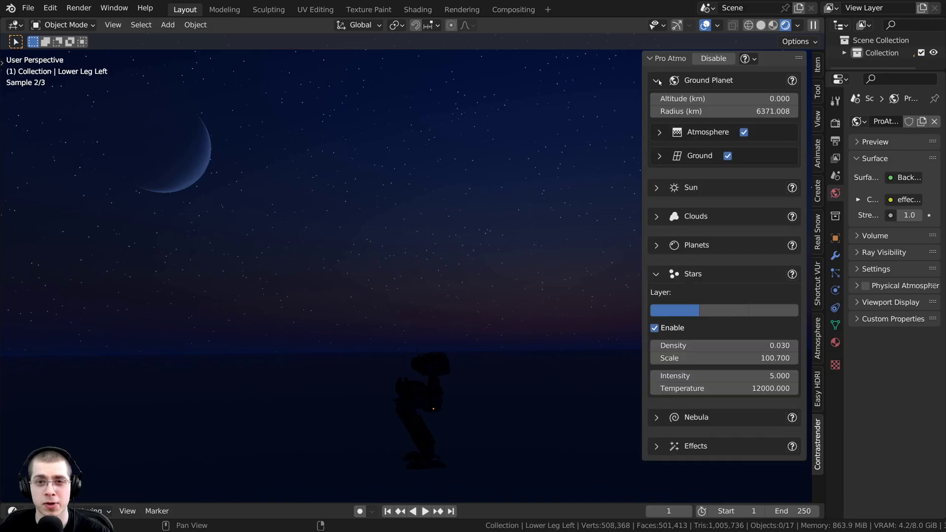
{"action": "middle_click_drag", "start_coordinate": [492, 264], "coordinate": [619, 329]}
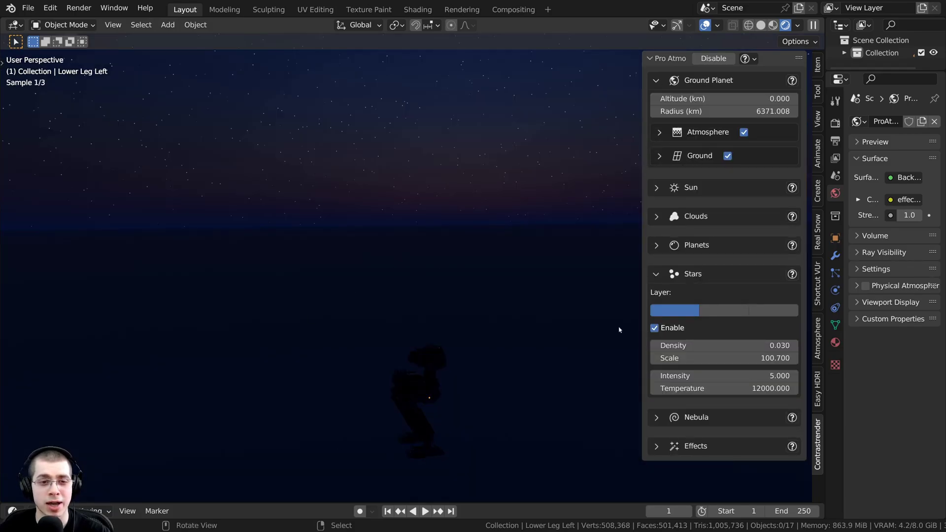
{"action": "left_click", "coordinate": [728, 156]}
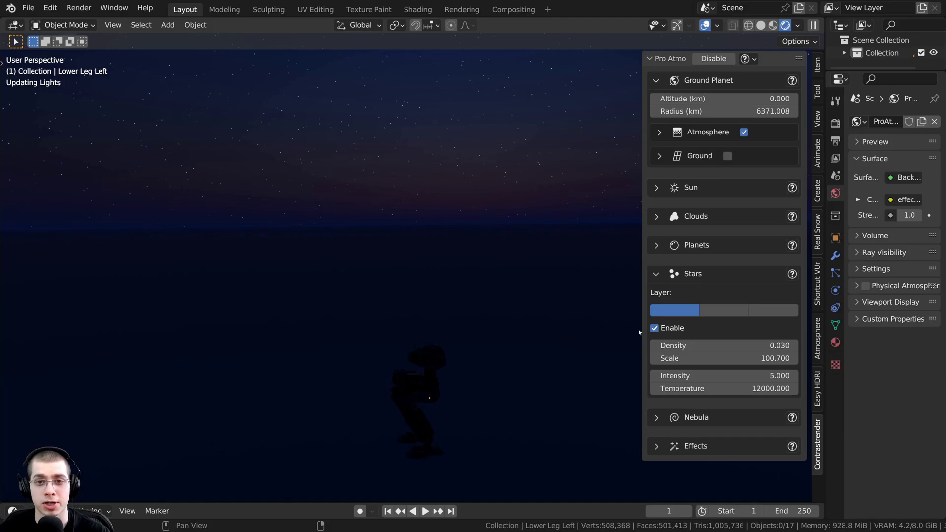
{"action": "left_click", "coordinate": [744, 133]}
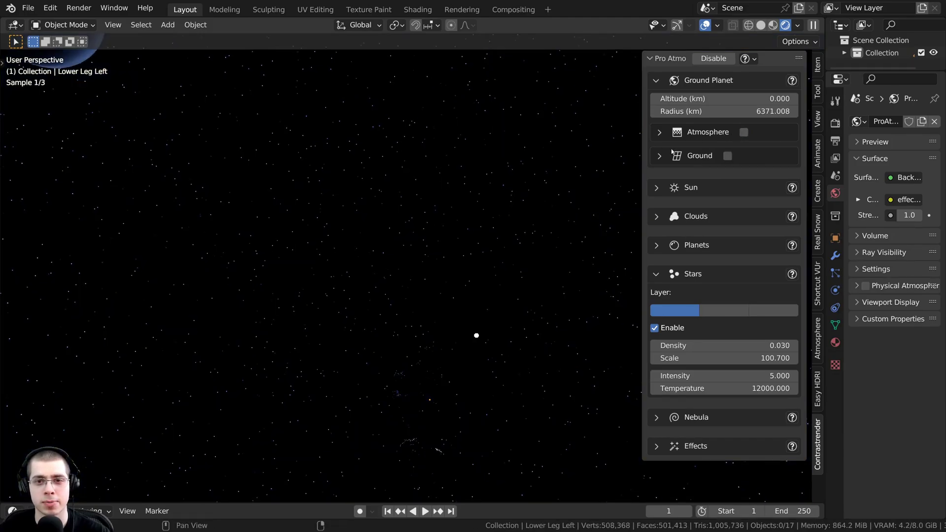
{"action": "middle_click_drag", "start_coordinate": [449, 296], "coordinate": [396, 210]}
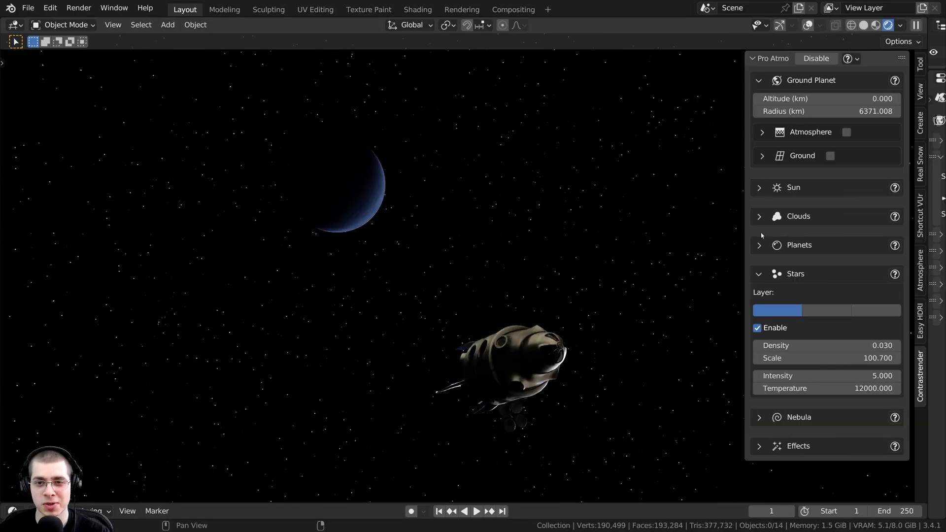
Change the planet's color to orange-red and its rings' color to orange.
{"action": "left_click", "coordinate": [761, 245]}
{"action": "scroll", "coordinate": [837, 296], "scroll_direction": "down", "scroll_amount": 3}
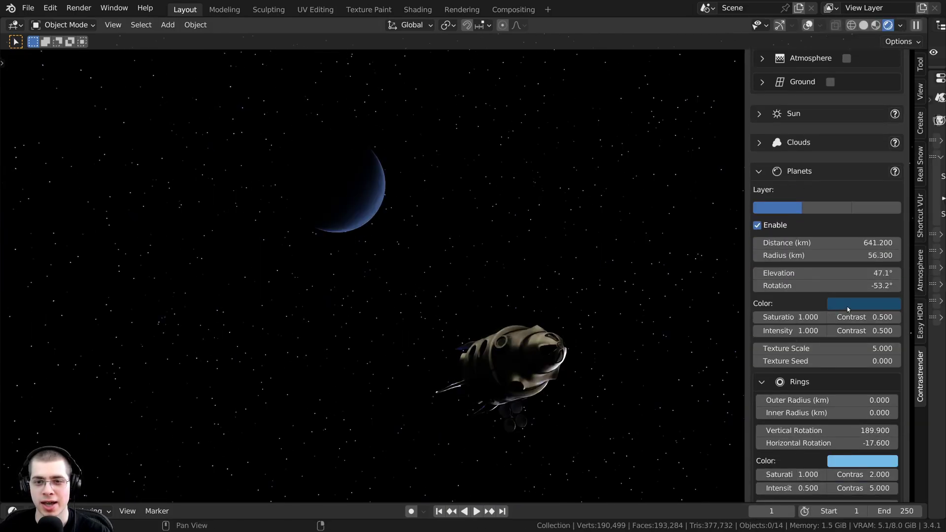
{"action": "left_click", "coordinate": [847, 308]}
{"action": "left_click", "coordinate": [834, 203]}
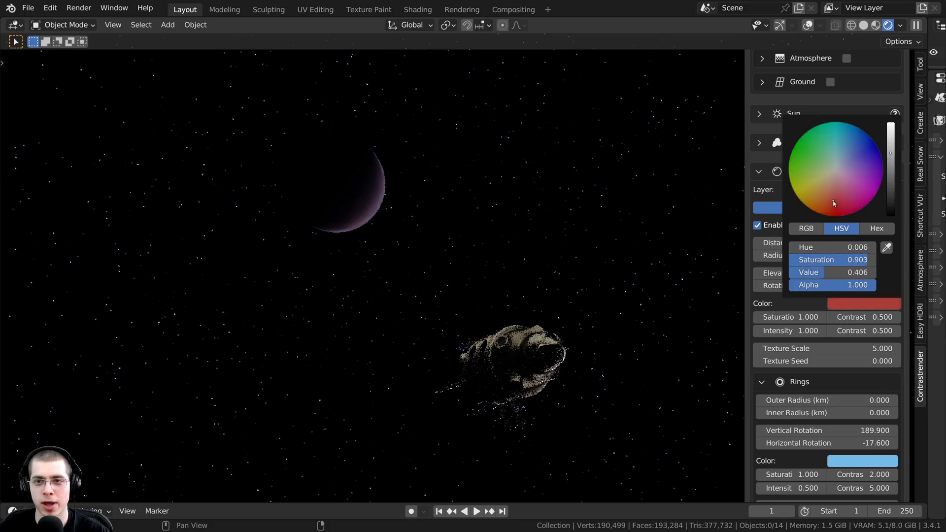
{"action": "scroll", "coordinate": [834, 202], "scroll_direction": "up", "scroll_amount": 2}
{"action": "left_click_drag", "start_coordinate": [834, 201], "coordinate": [827, 207]}
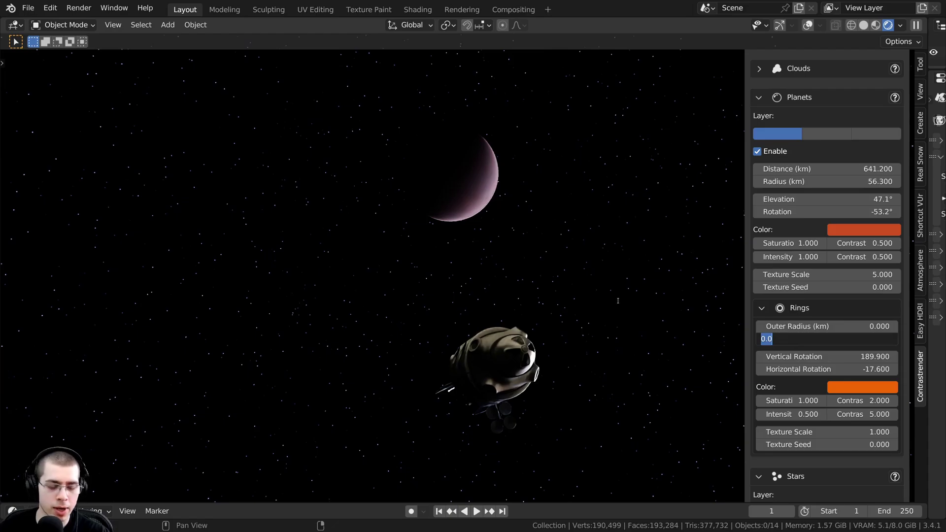
Set the rings' outer radius to 5 km and inner radius to 2 km, and the planet's radius to 84.8 km.
{"action": "left_click", "coordinate": [814, 327]}
{"action": "key", "text": "Return"}
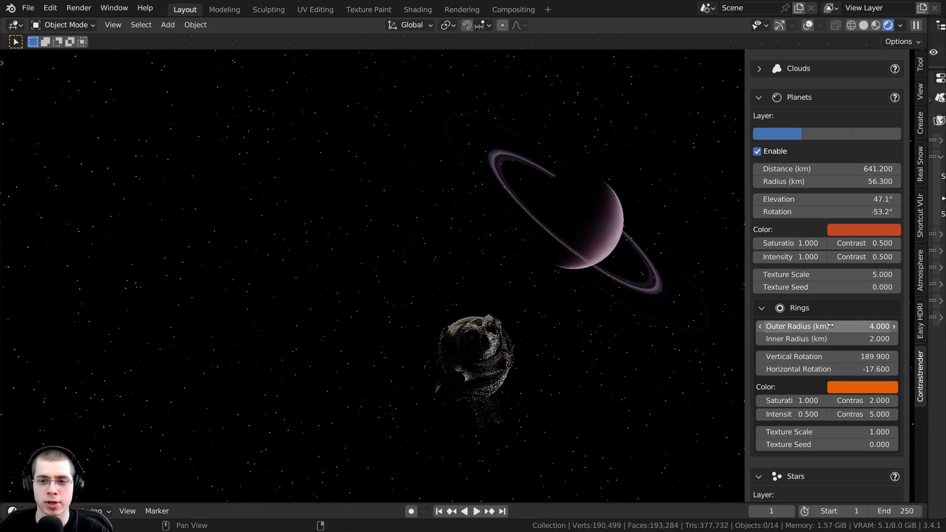
{"action": "left_click", "coordinate": [832, 325]}
{"action": "type", "text": "5"}
{"action": "key", "text": "Return"}
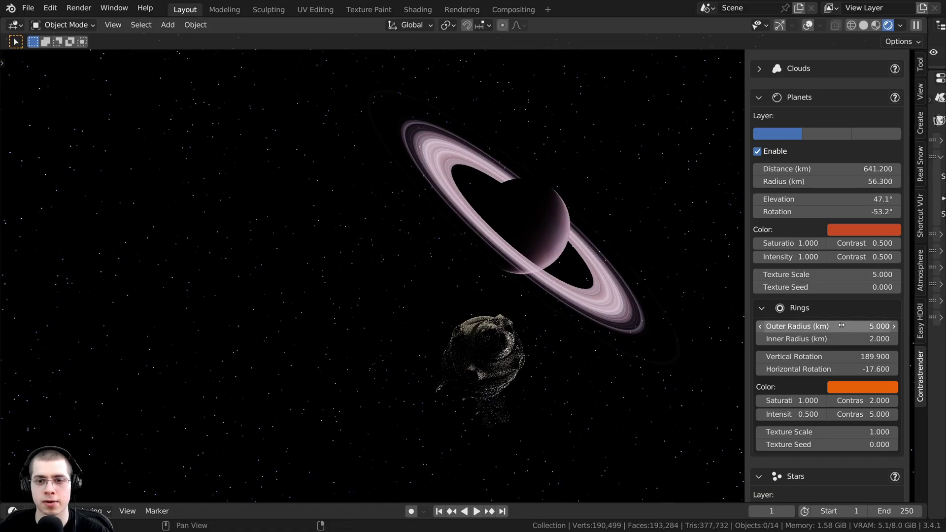
{"action": "scroll", "coordinate": [841, 326], "scroll_direction": "up", "scroll_amount": 3}
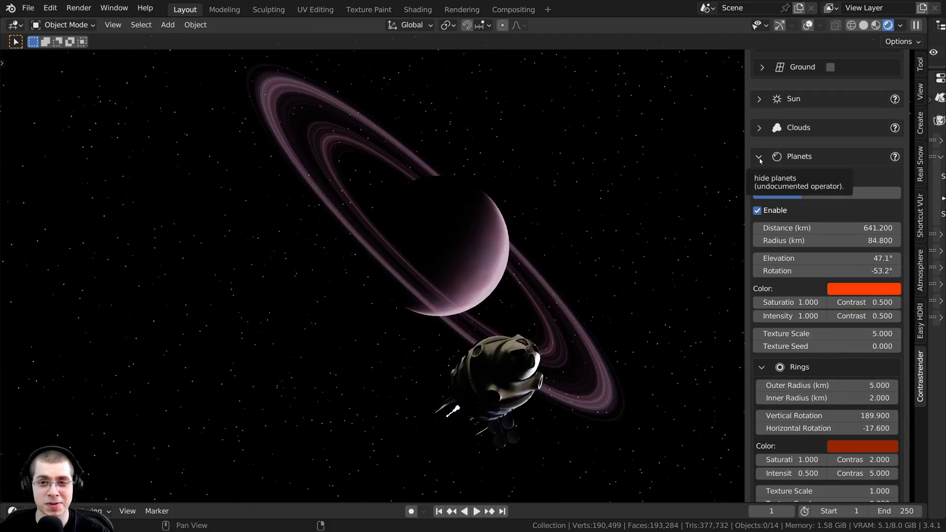
Collapse the planet and star settings and enable the first nebula layer.
{"action": "left_click", "coordinate": [758, 157]}
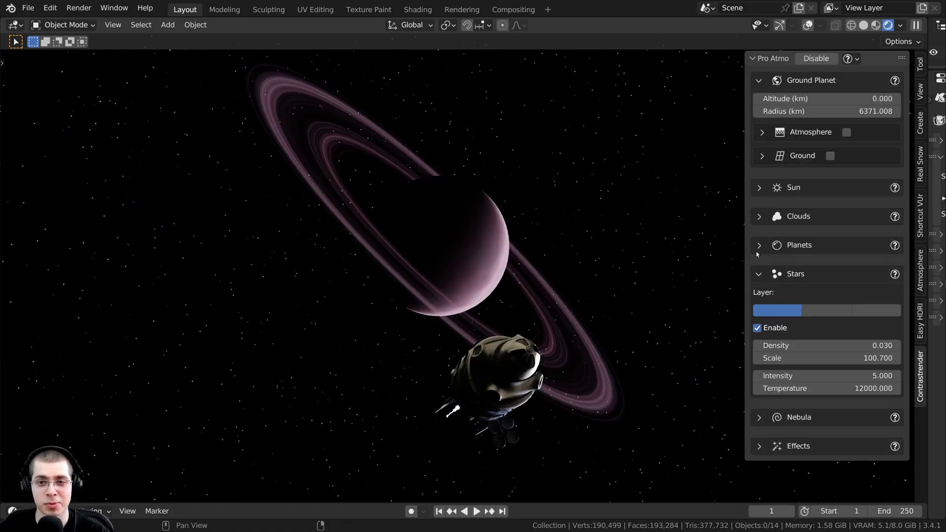
{"action": "left_click", "coordinate": [758, 275]}
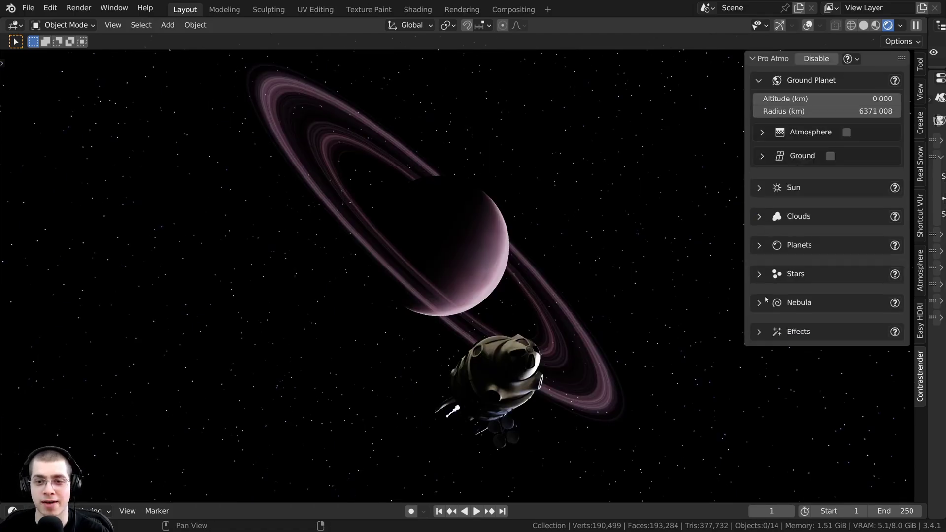
{"action": "left_click", "coordinate": [759, 304]}
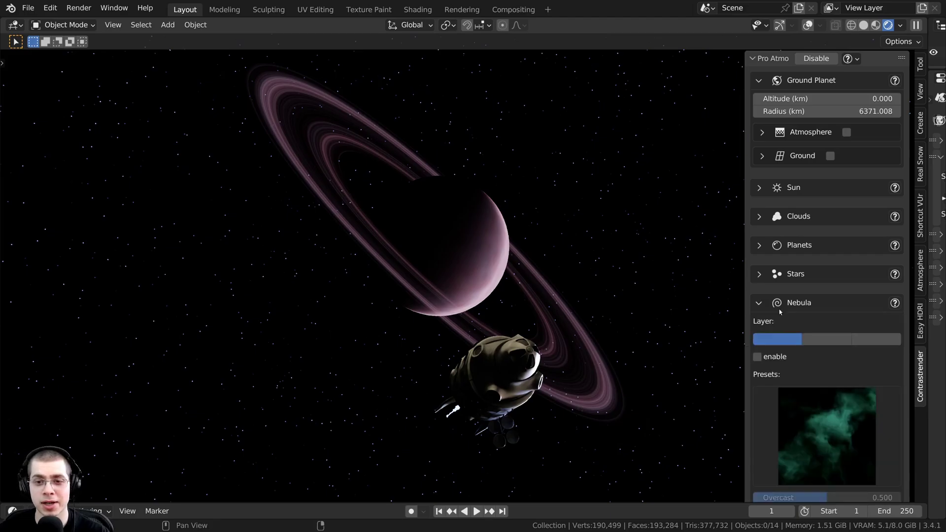
{"action": "scroll", "coordinate": [794, 311], "scroll_direction": "down", "scroll_amount": 3}
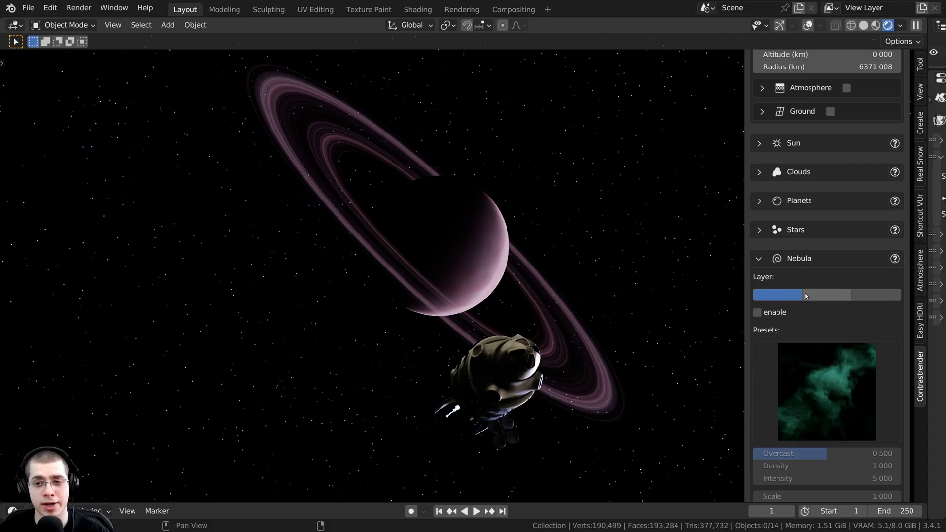
{"action": "left_click", "coordinate": [757, 312]}
{"action": "middle_click_drag", "start_coordinate": [345, 197], "coordinate": [406, 210]}
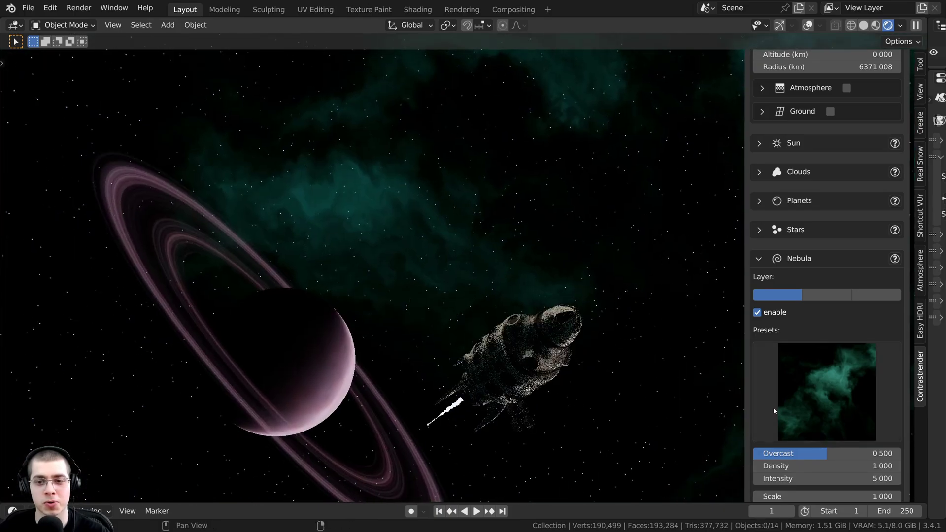
Change the nebula's primary color to light blue and its secondary color to purple.
{"action": "scroll", "coordinate": [775, 411], "scroll_direction": "down", "scroll_amount": 6}
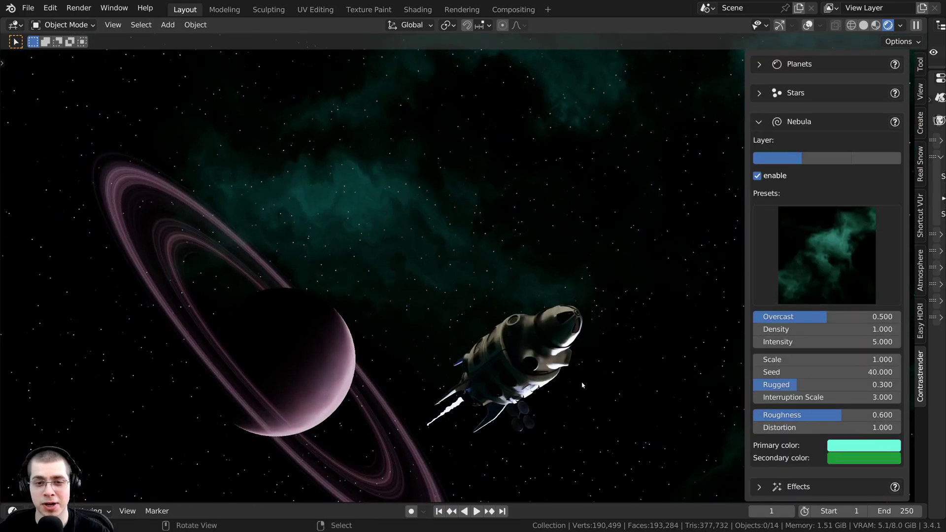
{"action": "middle_click_drag", "start_coordinate": [582, 385], "coordinate": [573, 375]}
{"action": "left_click", "coordinate": [856, 446]}
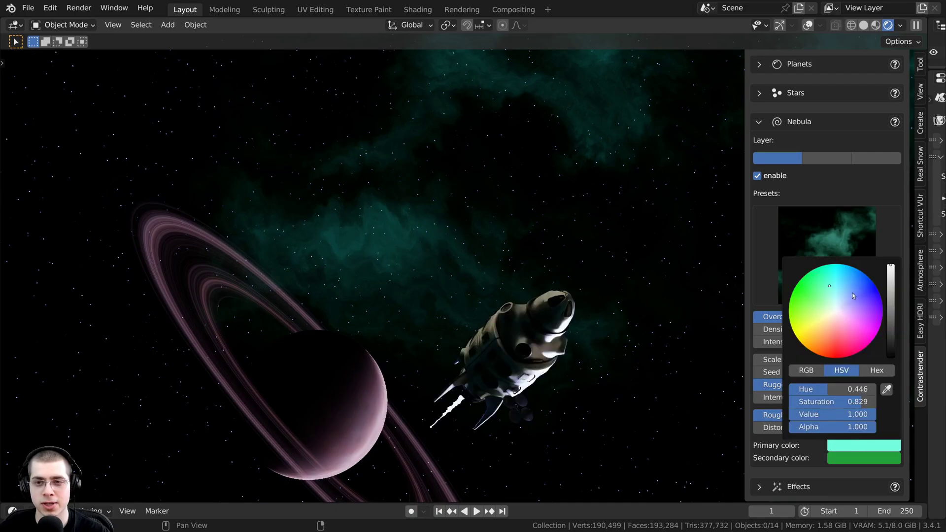
{"action": "left_click_drag", "start_coordinate": [843, 329], "coordinate": [859, 334]}
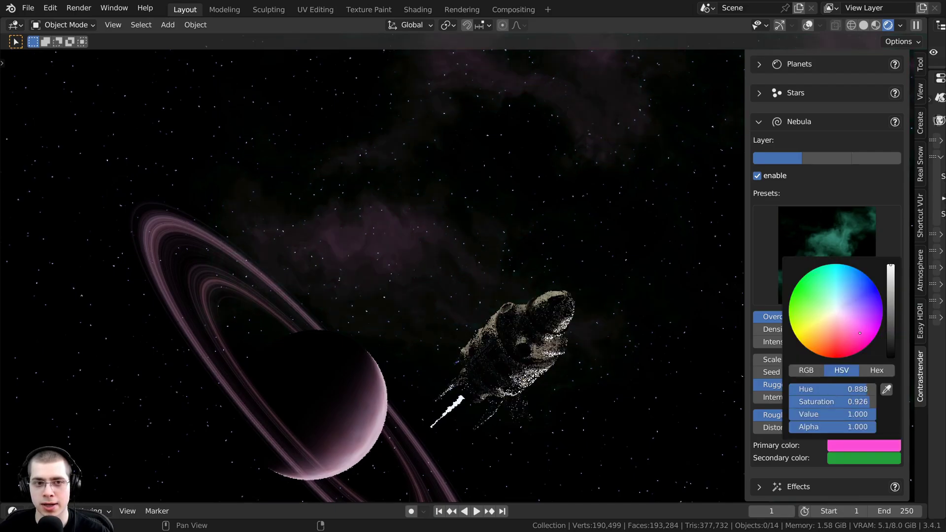
{"action": "left_click", "coordinate": [861, 458]}
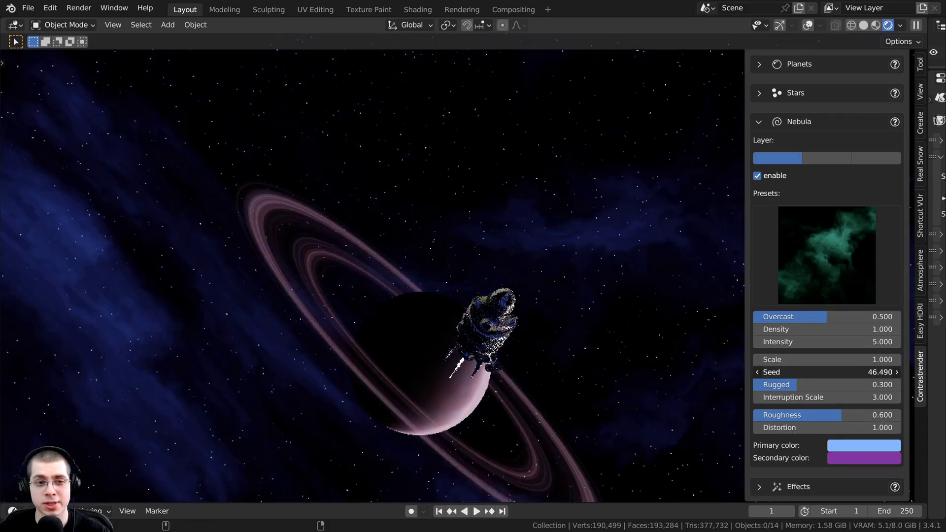
Set the nebula's seed to 45.9 and its overcast to 0.493, checking the sky around the spaceship.
{"action": "mouse_move", "coordinate": [825, 372]}
{"action": "left_mouse_down"}
{"action": "mouse_move", "coordinate": [764, 372]}
{"action": "mouse_move", "coordinate": [812, 373]}
{"action": "left_mouse_up"}
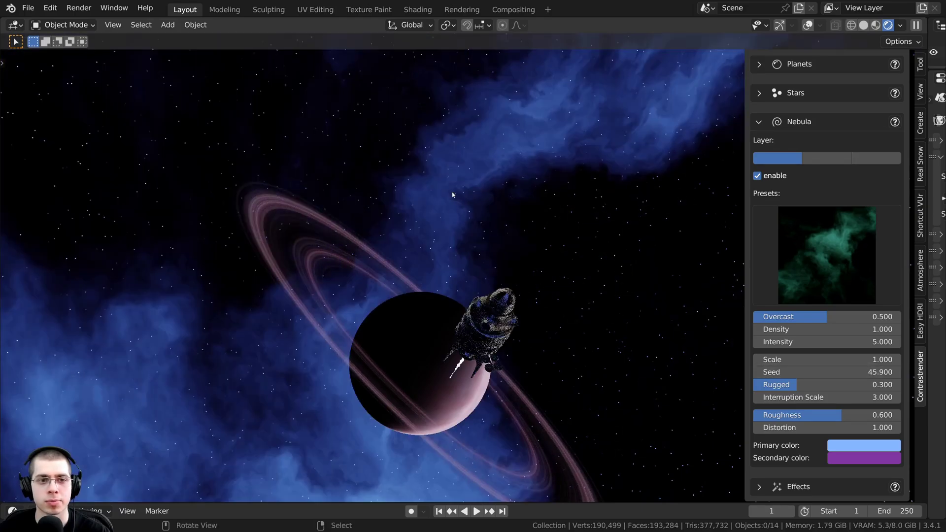
{"action": "middle_click_drag", "start_coordinate": [452, 193], "coordinate": [465, 225]}
{"action": "scroll", "coordinate": [465, 225], "scroll_direction": "up", "scroll_amount": 2}
{"action": "middle_click_drag", "start_coordinate": [498, 305], "coordinate": [486, 171], "text": "shift"}
{"action": "scroll", "coordinate": [485, 171], "scroll_direction": "up", "scroll_amount": 3}
{"action": "middle_click_drag", "start_coordinate": [517, 134], "coordinate": [488, 322], "text": "shift"}
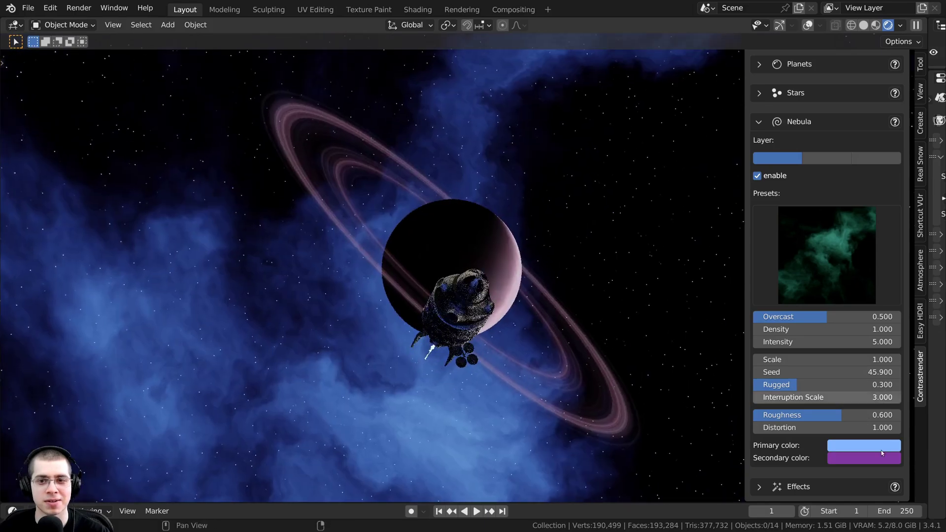
{"action": "mouse_move", "coordinate": [827, 323]}
{"action": "left_mouse_down"}
{"action": "mouse_move", "coordinate": [856, 323]}
{"action": "mouse_move", "coordinate": [818, 323]}
{"action": "mouse_move", "coordinate": [827, 322]}
{"action": "left_mouse_up"}
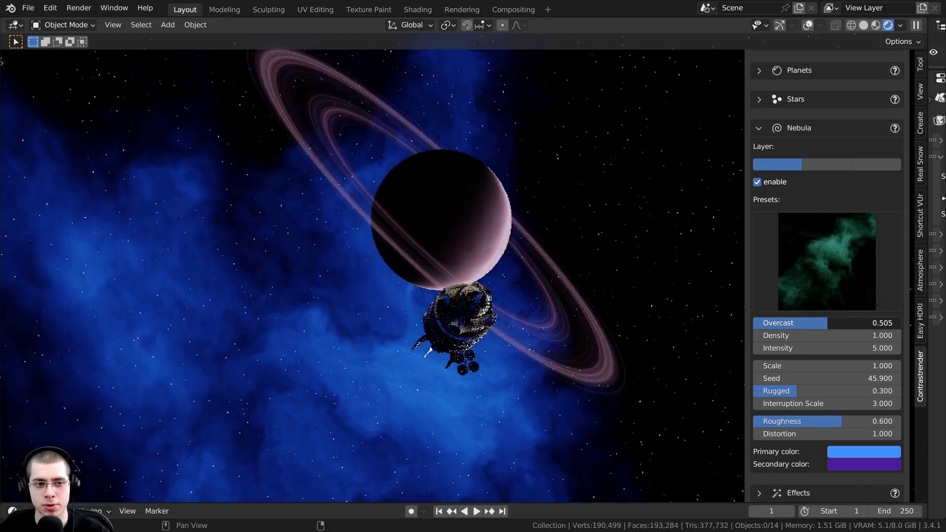
{"action": "middle_click_drag", "start_coordinate": [562, 327], "coordinate": [550, 351]}
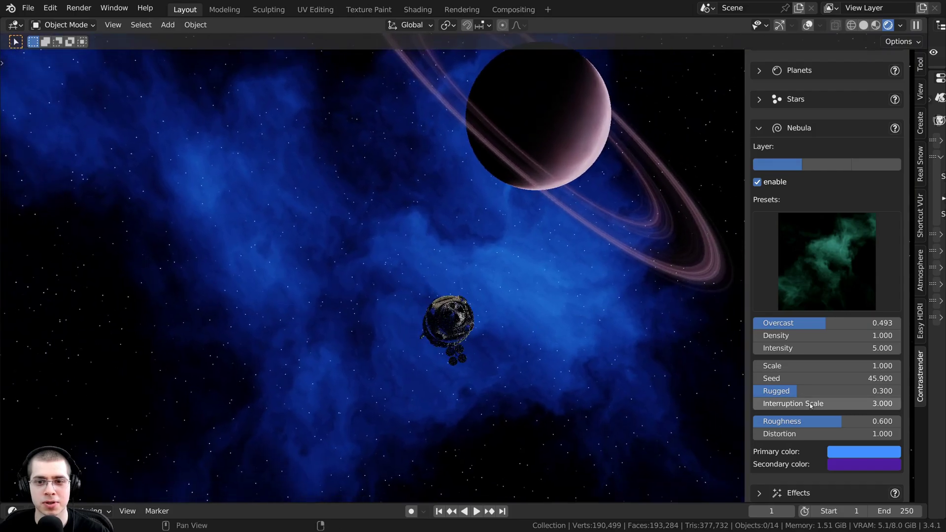
Try a larger scale for the nebula, undo the change and look around the spaceship.
{"action": "left_click_drag", "start_coordinate": [810, 366], "coordinate": [872, 365]}
{"action": "key", "text": "ctrl+z"}
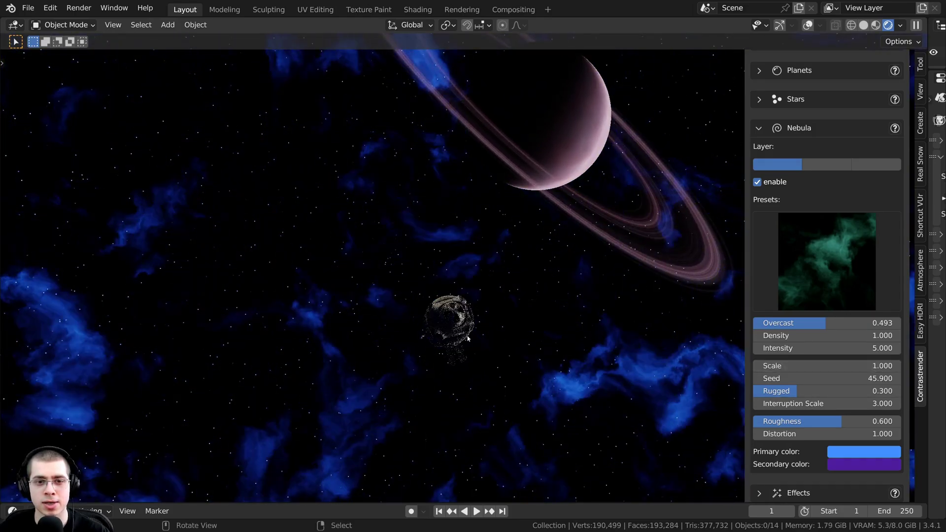
{"action": "middle_click_drag", "start_coordinate": [485, 314], "coordinate": [466, 373]}
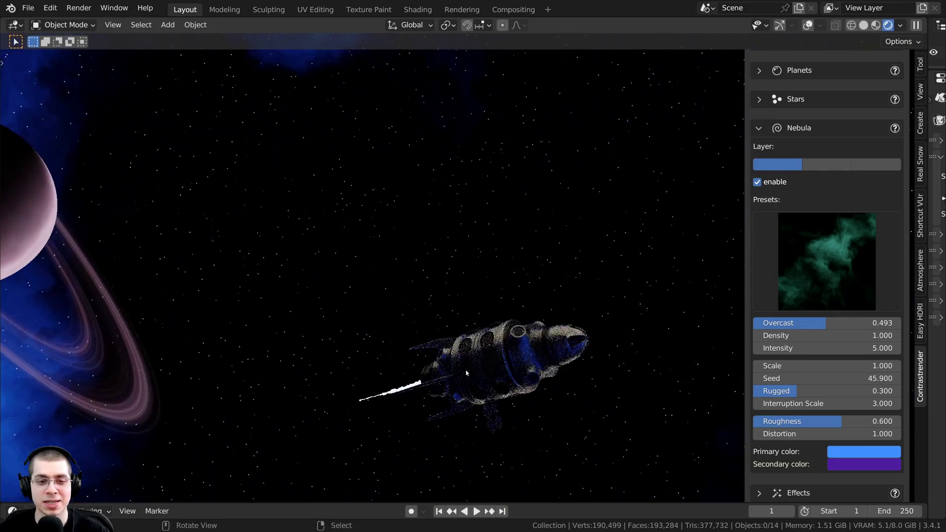
{"action": "middle_click_drag", "start_coordinate": [531, 356], "coordinate": [375, 301]}
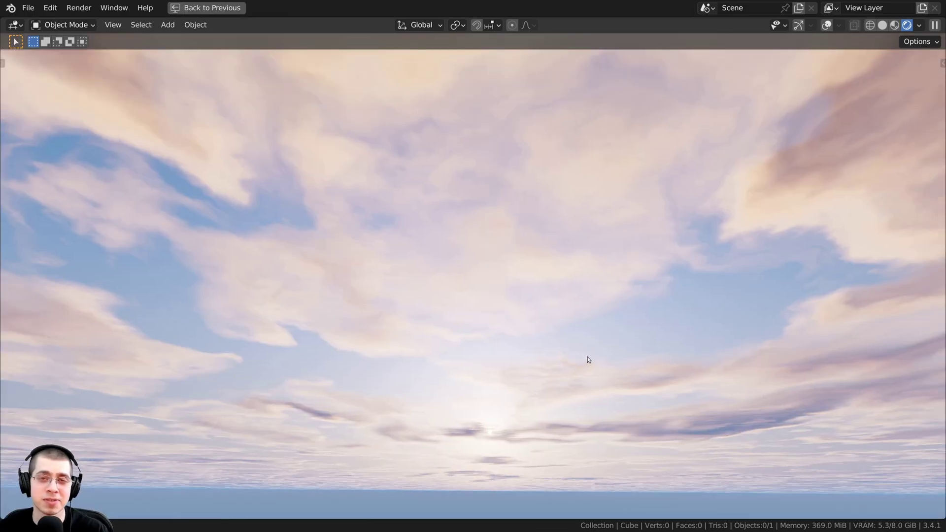
Look around the cloudy sky scene and show the Pro Atmo settings beside it.
{"action": "middle_click_drag", "start_coordinate": [591, 356], "coordinate": [614, 351]}
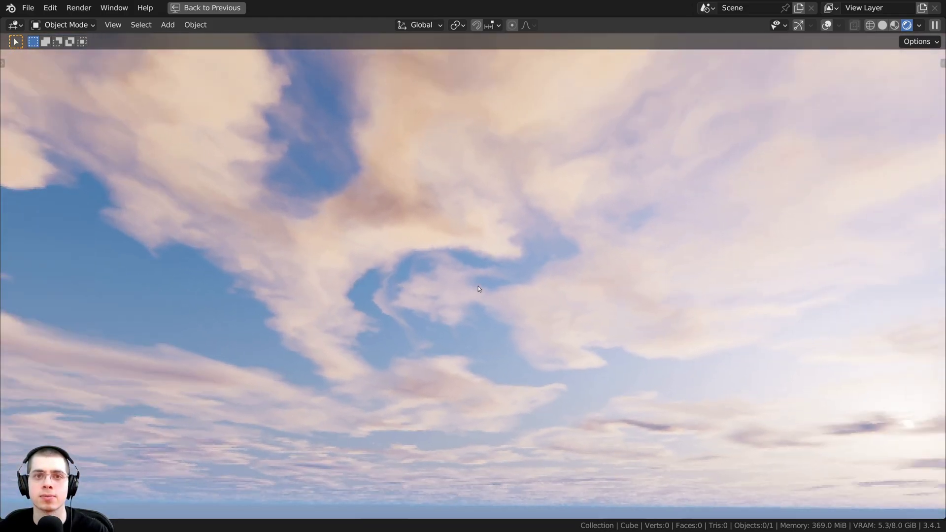
{"action": "key", "text": "n"}
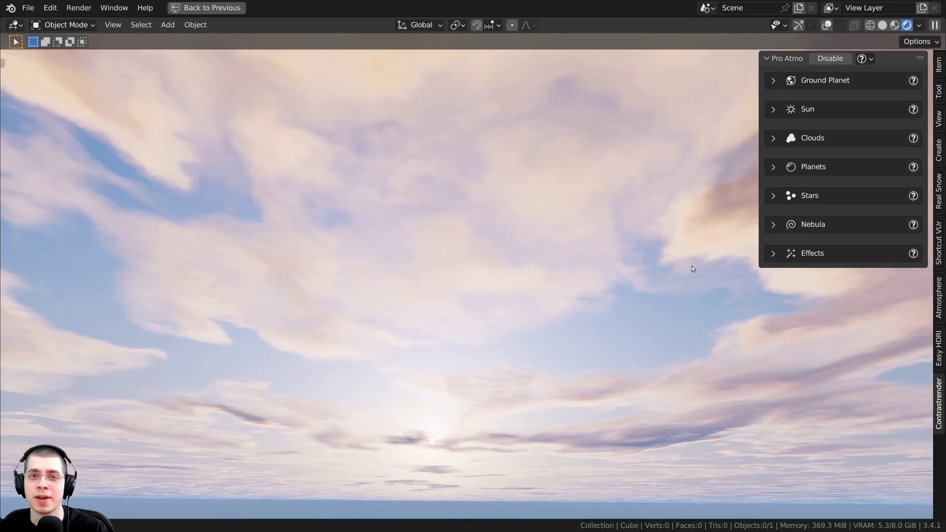
{"action": "middle_click_drag", "start_coordinate": [692, 266], "coordinate": [637, 311]}
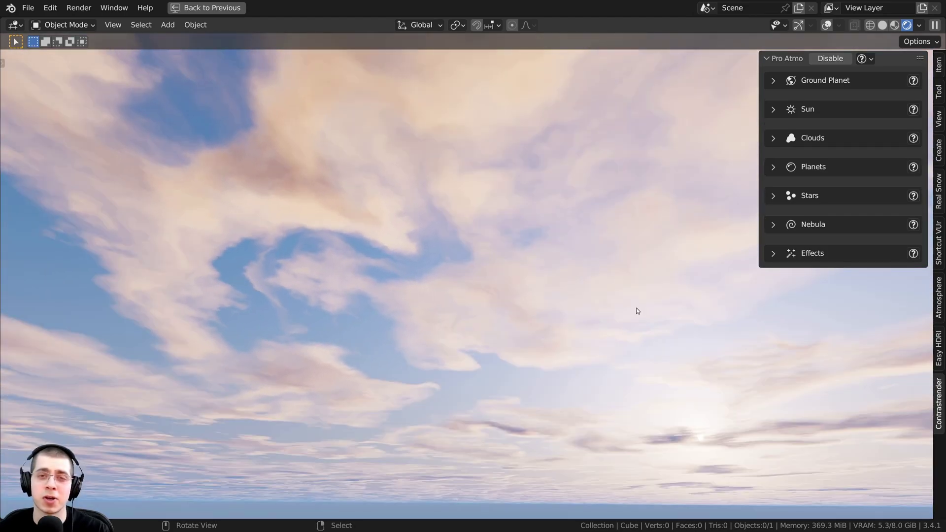